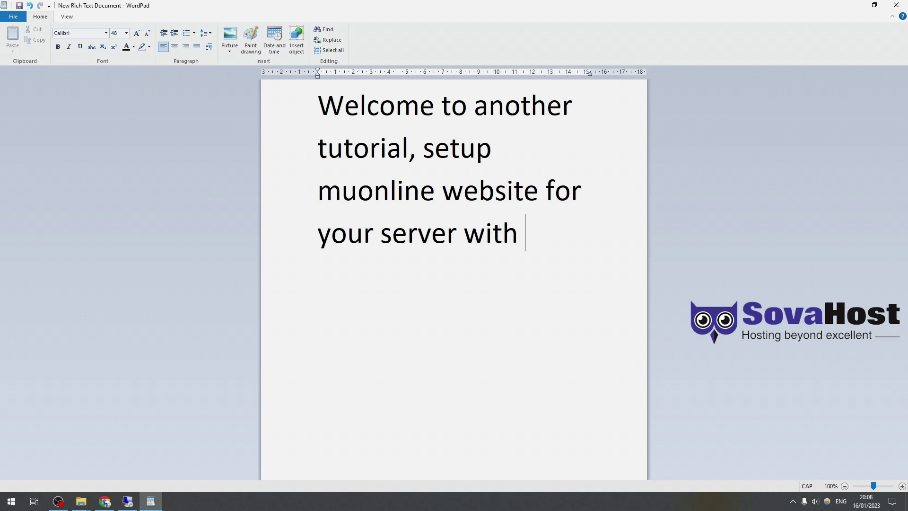
- Finish the intro note so it ends 'we will use SOVAHOST.COM', fixing the SOPVA typo
text(W)
key(Caps_Lock)
text(ebhost.)
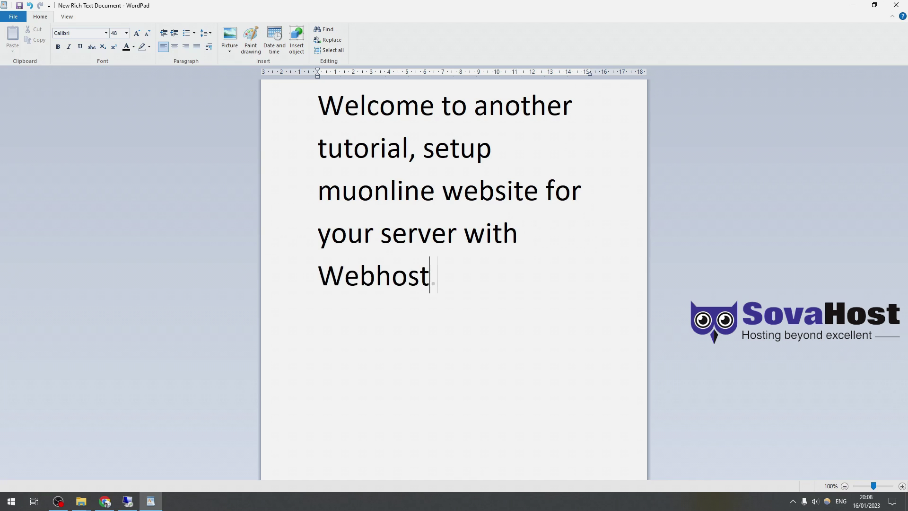
text( we will use)
key(Caps_Lock)
text(SOPVA)
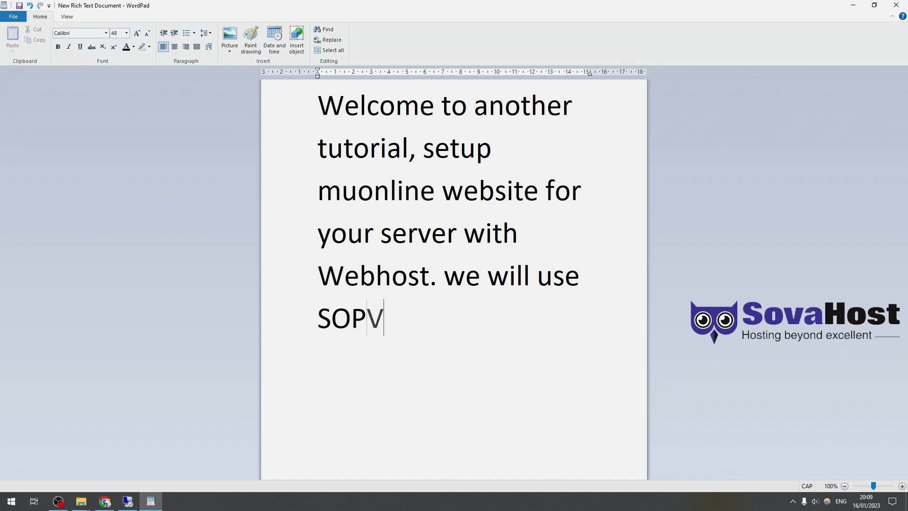
key(BackSpace)
key(BackSpace)
key(BackSpace)
text(VAHOST.COM)
key(Caps_Lock)
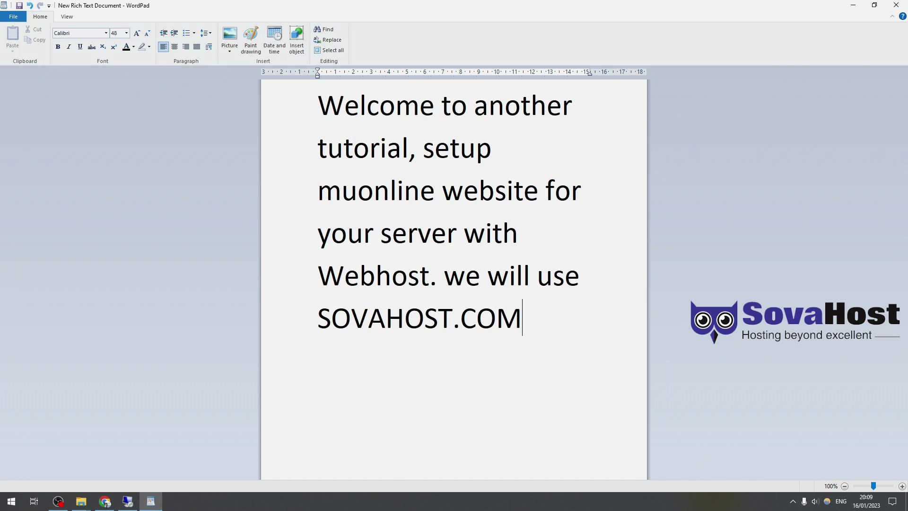
- Select all the note text and switch to the Remote Desktop window
triple_click(427, 312)
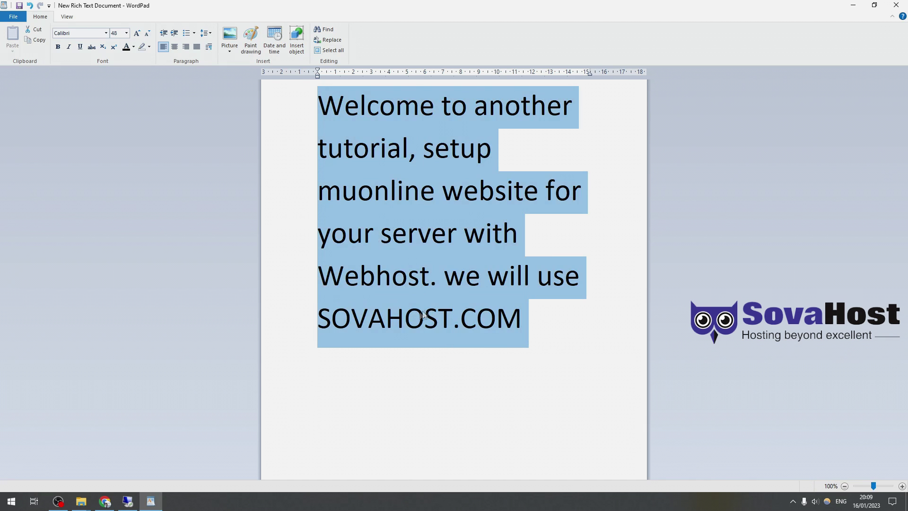
click(340, 331)
key(ctrl+a)
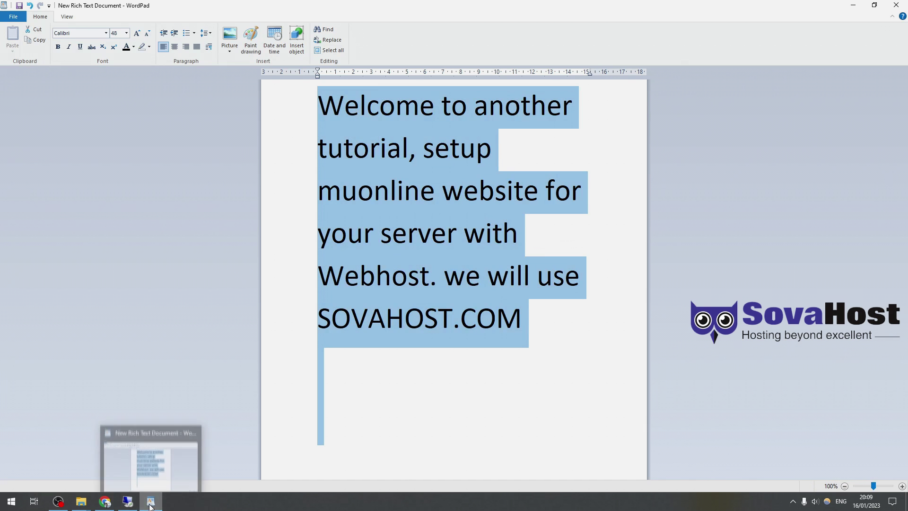
click(150, 504)
click(128, 501)
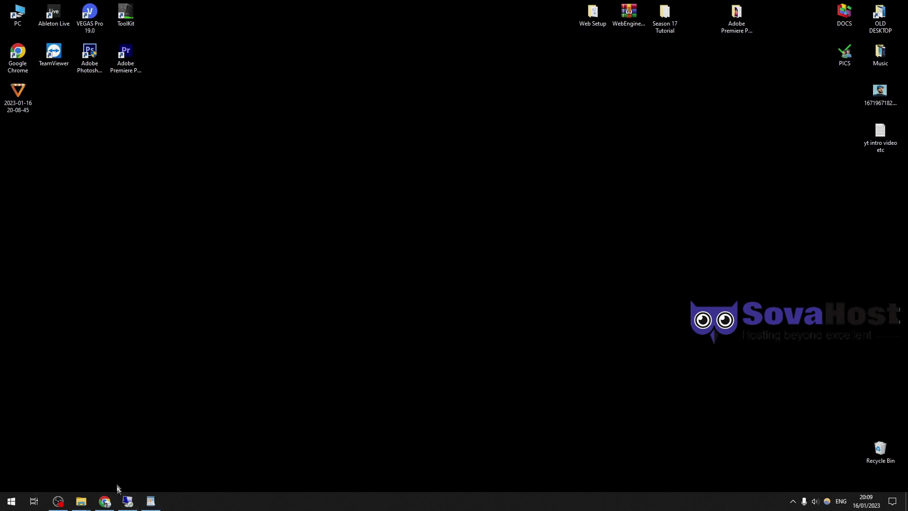
- Highlight the 2.99€/mo Web Hosting plan's features on the SovaHost site
click(128, 501)
click(155, 48)
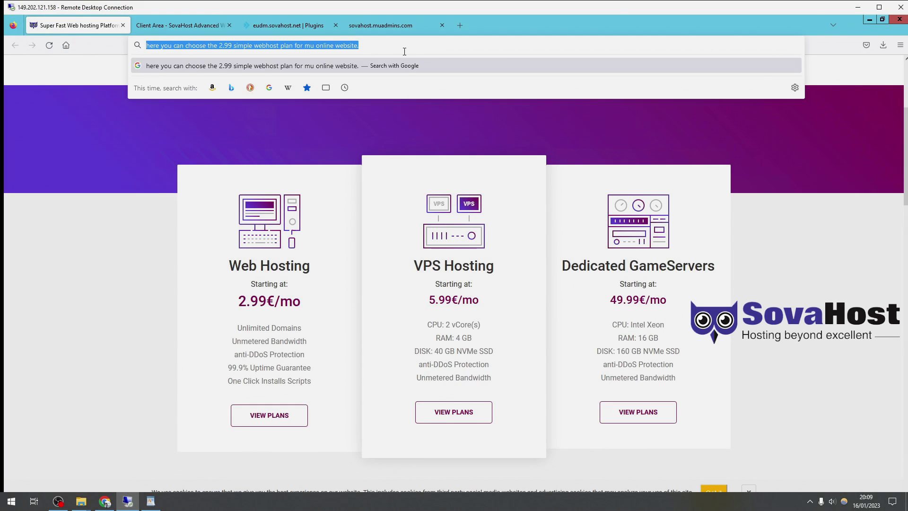
drag(229, 264, 342, 393)
click(112, 354)
- Note that a purchased plan appears in the login area, then show Client Area product details
click(184, 46)
click(163, 282)
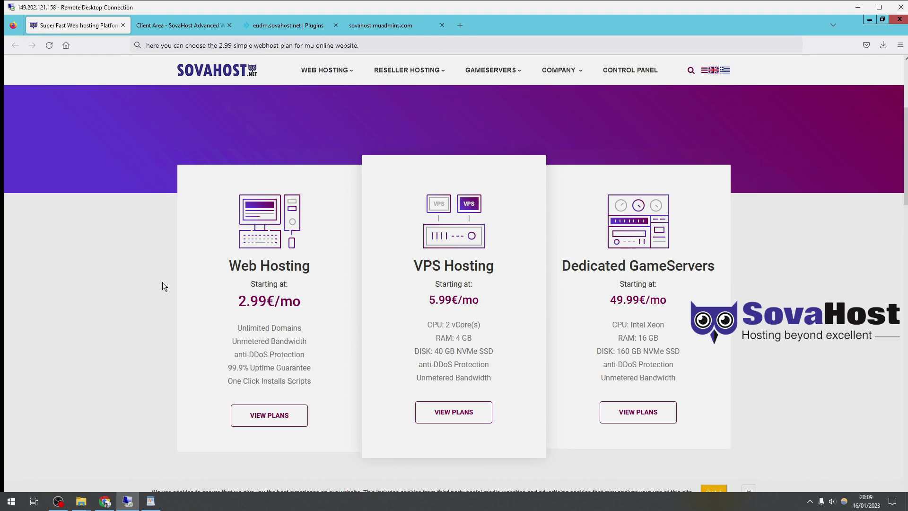
click(259, 46)
text(af)
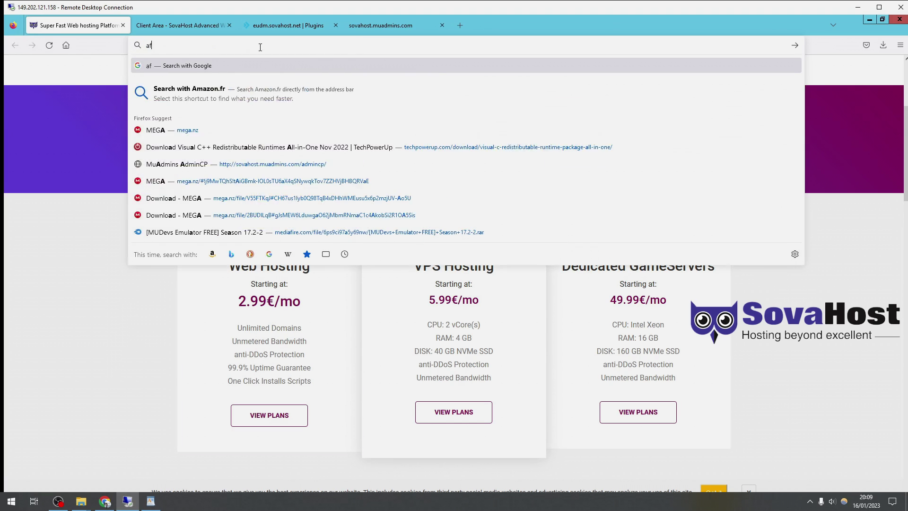
text(ter that you)
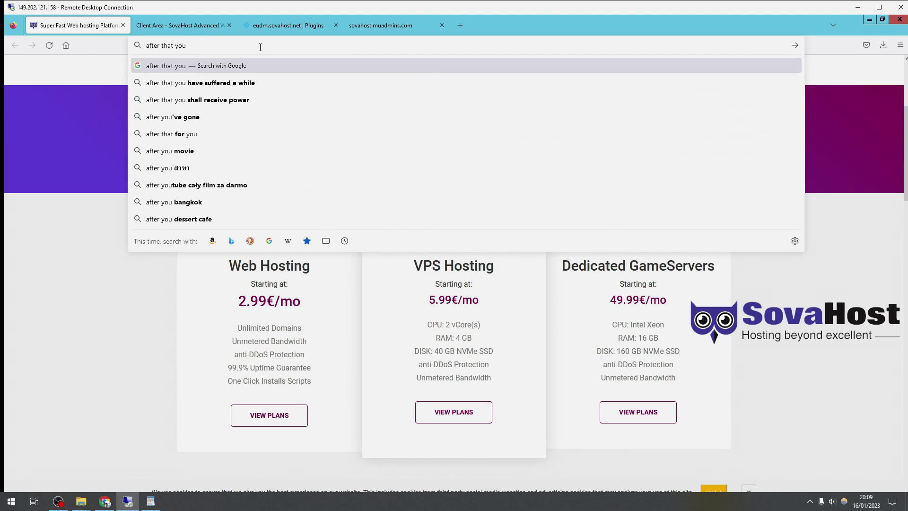
text( purchase and )
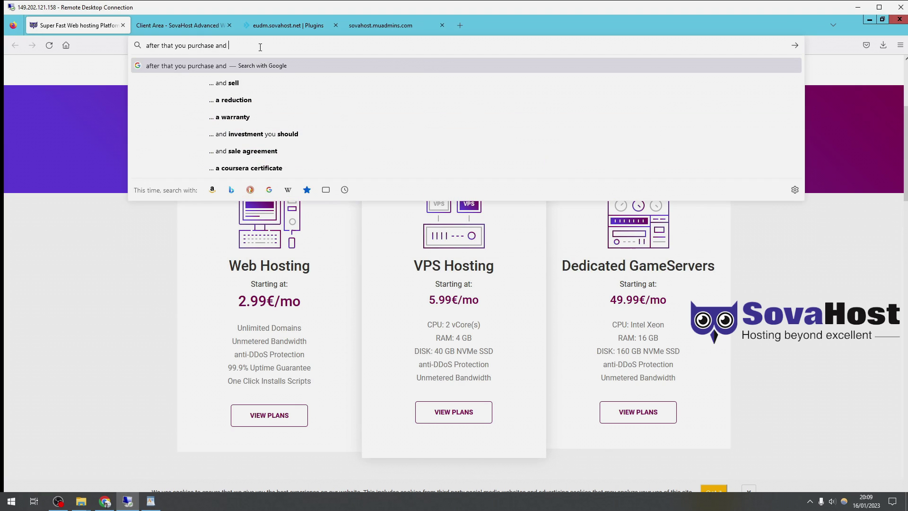
text(it sould appear on)
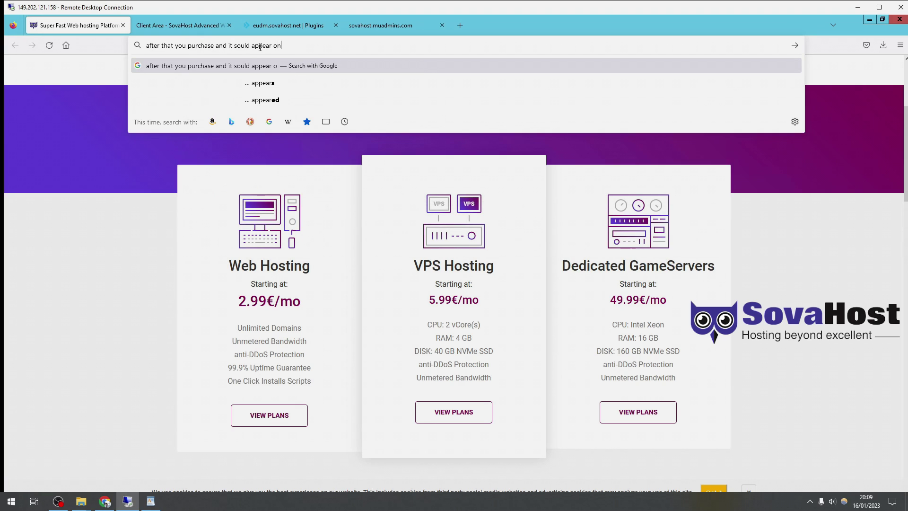
text( your login area)
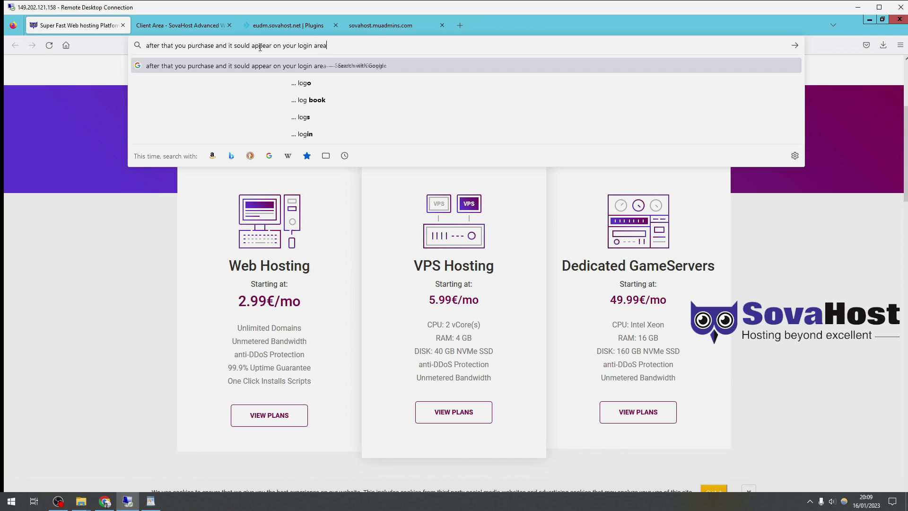
click(219, 30)
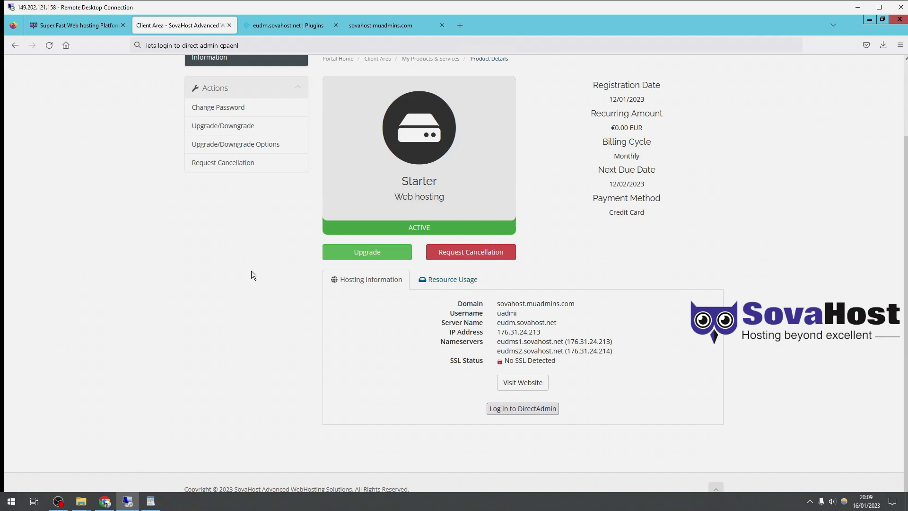
scroll(255, 265, up, 3)
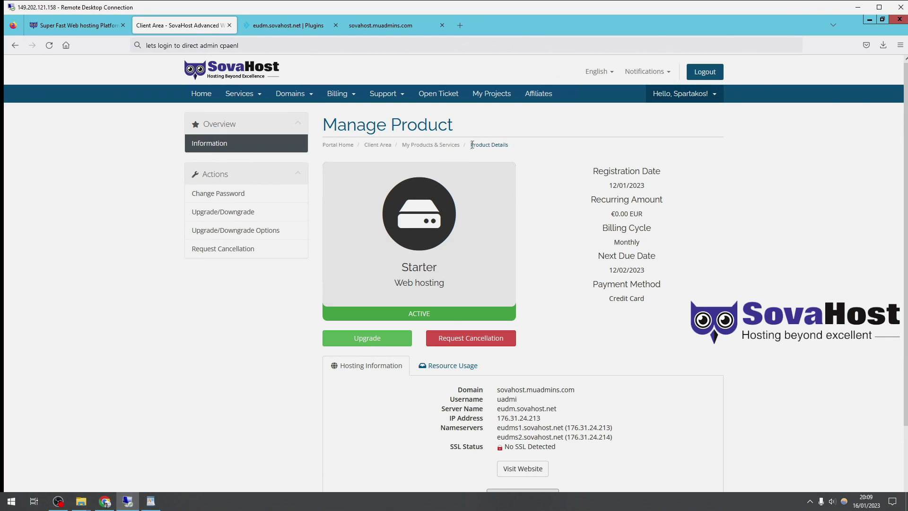
scroll(562, 189, down, 1)
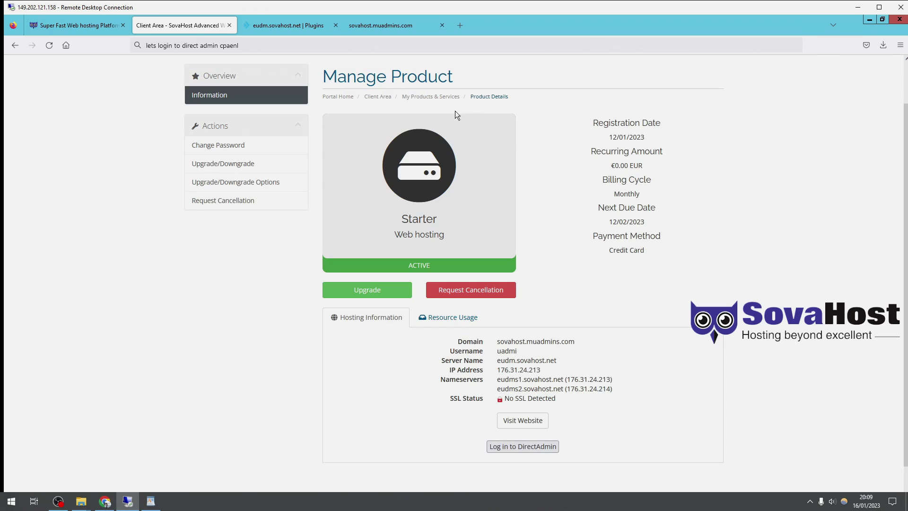
drag(427, 341, 656, 410)
click(409, 339)
click(233, 44)
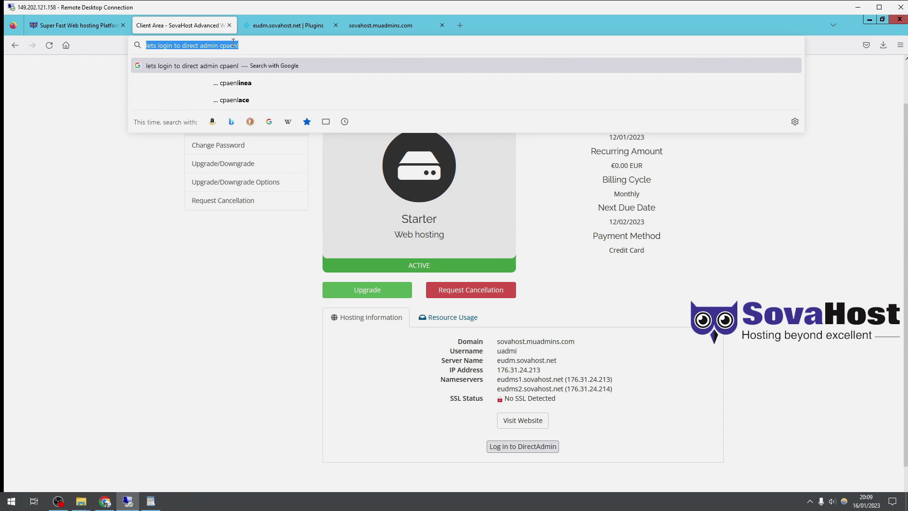
text(be sure you)
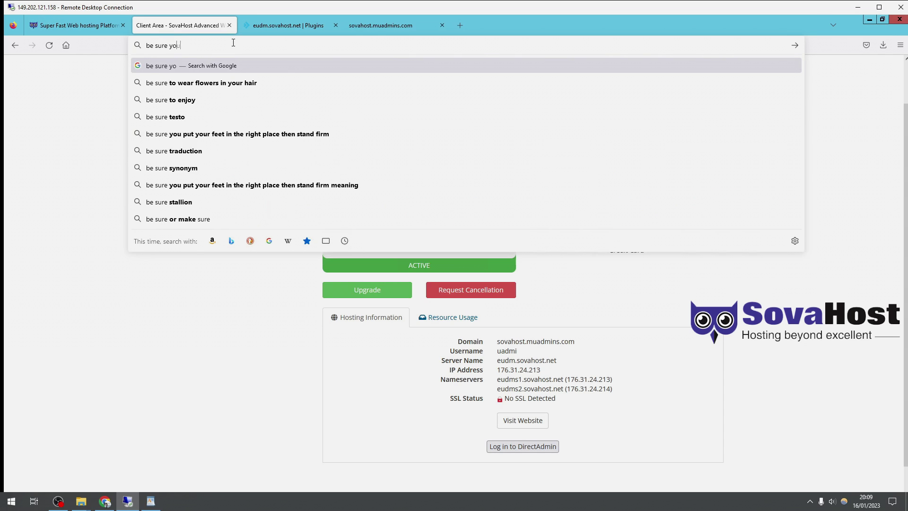
text( updated nameservers from you)
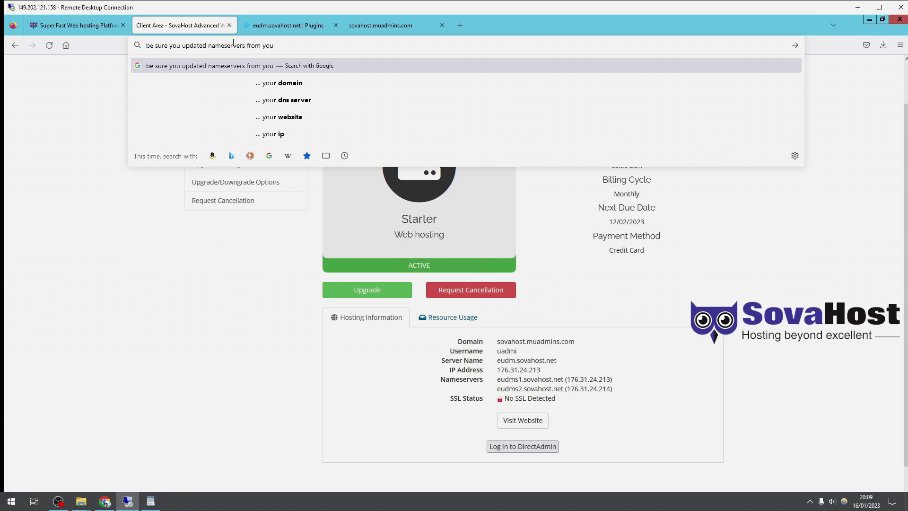
text(r domain )
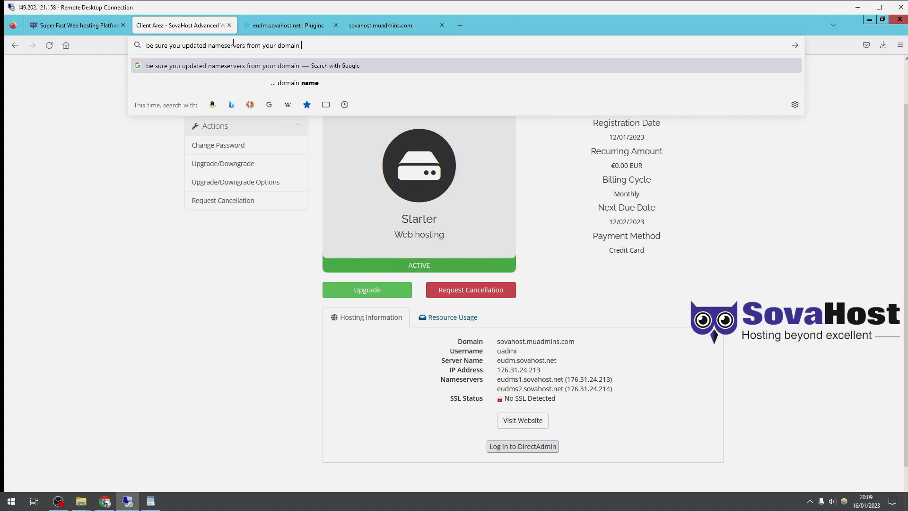
text(, meaning if from dynado)
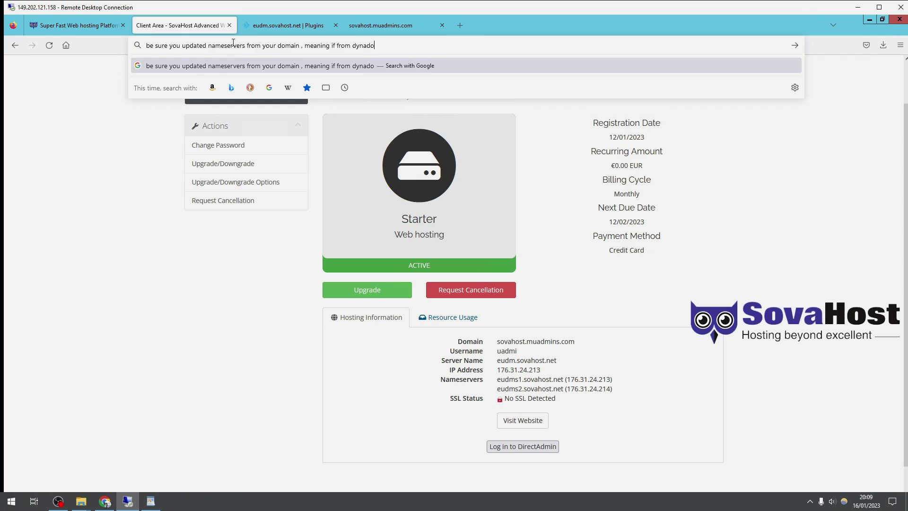
text(t update )
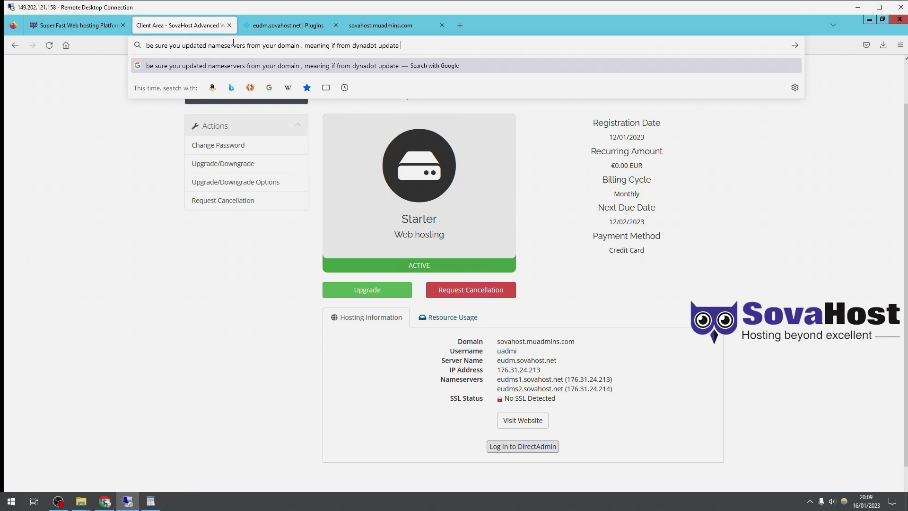
text(nameservers ffor)
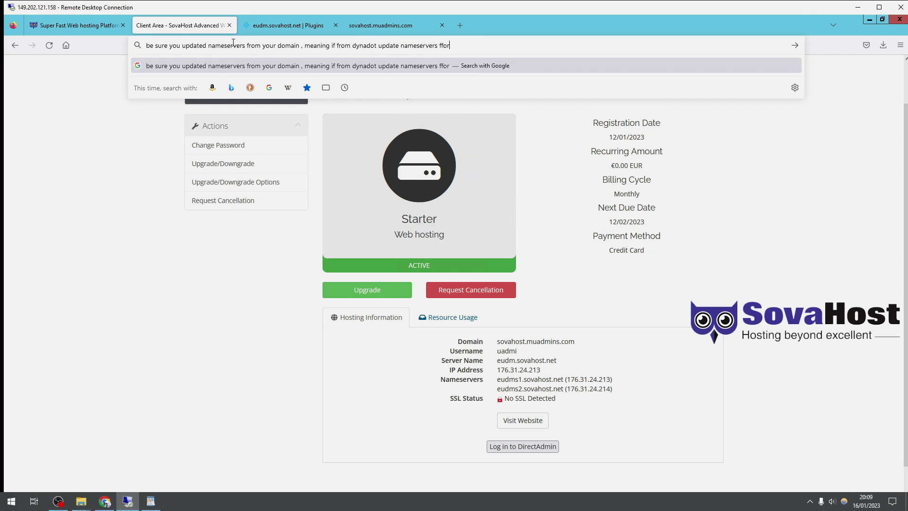
text( the doma)
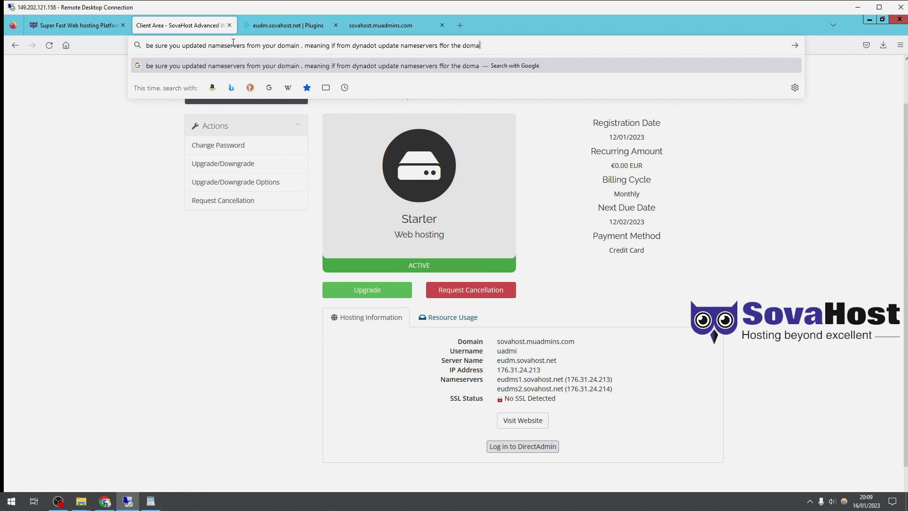
text(in to redirect to this webhost)
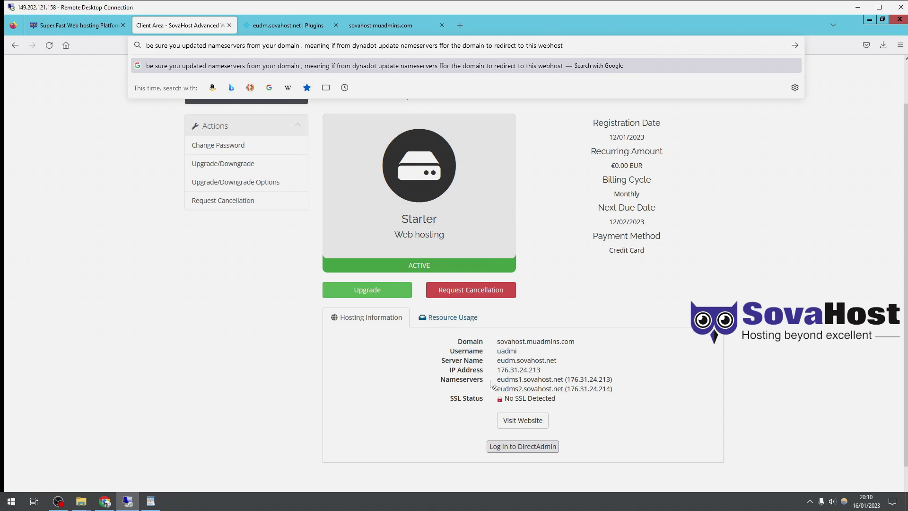
drag(492, 384, 641, 401)
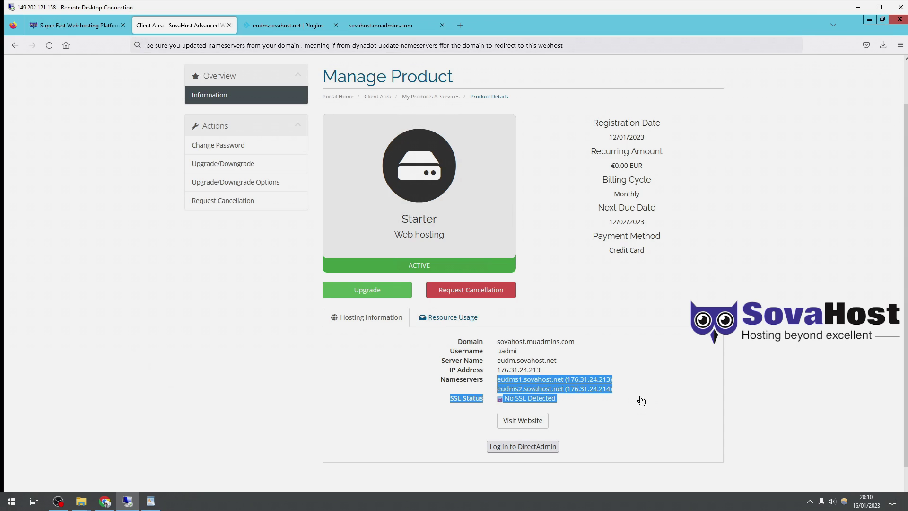
click(316, 47)
text(after 12-24-)
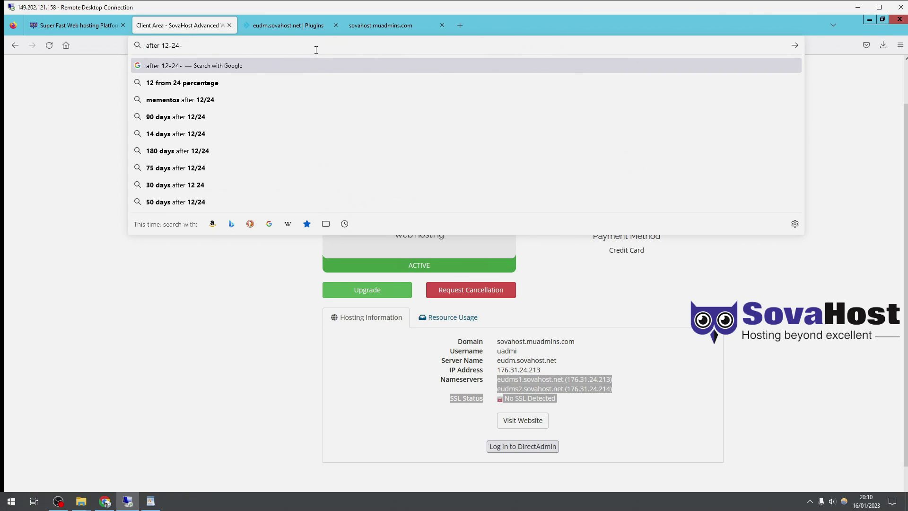
text(48hours maximum it should show you h)
key(BackSpace)
text(this)
- Review the sovahost.muadmins.com placeholder welcome page, then close that tab
click(445, 32)
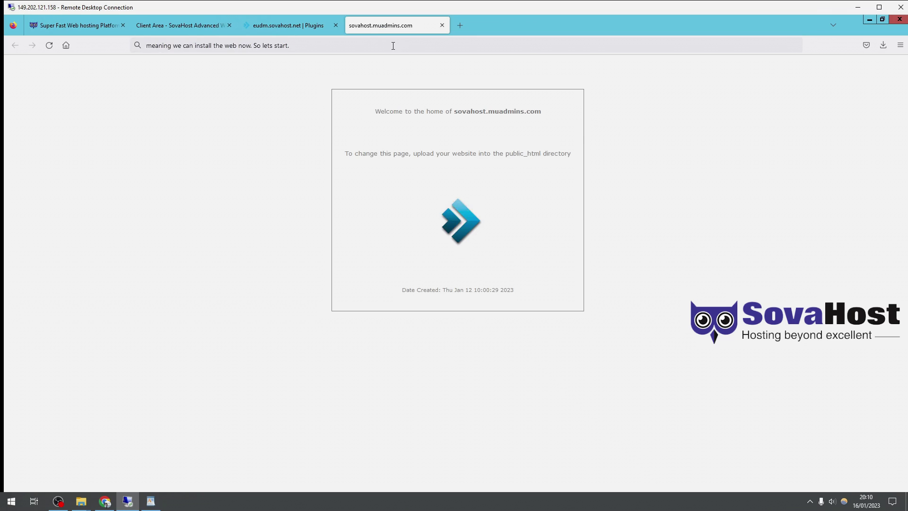
right_click(199, 177)
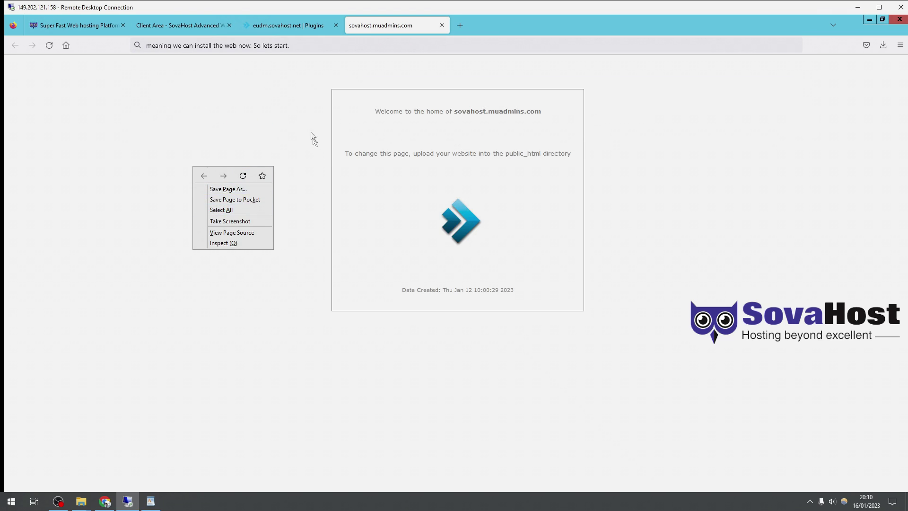
key(a)
click(578, 245)
drag(370, 117, 515, 292)
click(245, 46)
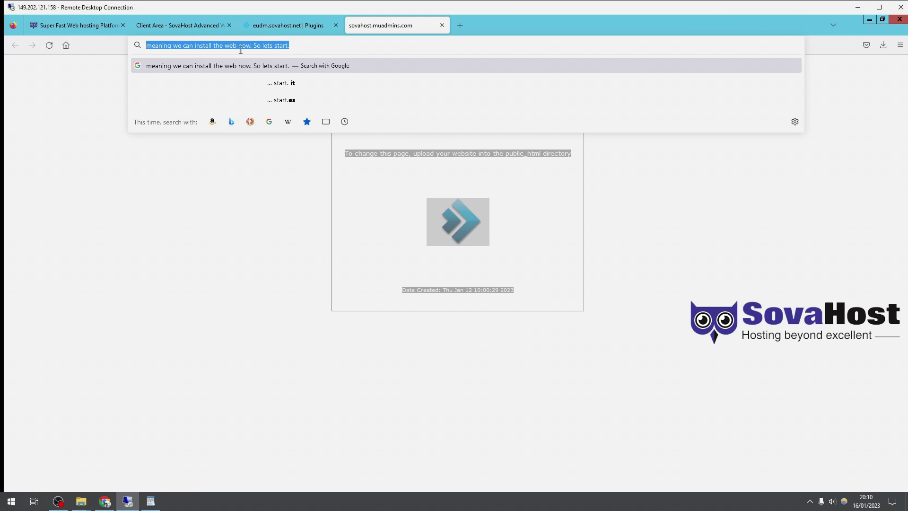
click(441, 26)
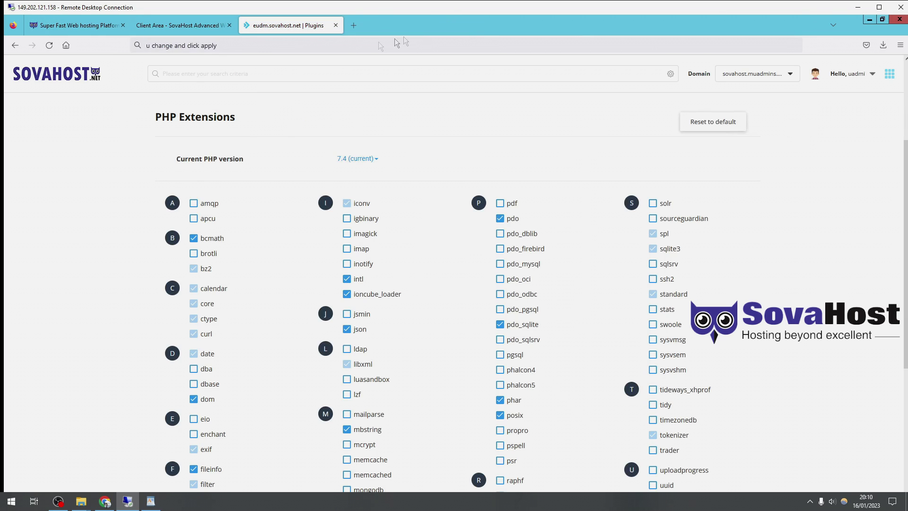
- Return to the DirectAdmin dashboard with the note 'we change the php now or update it.'
click(87, 78)
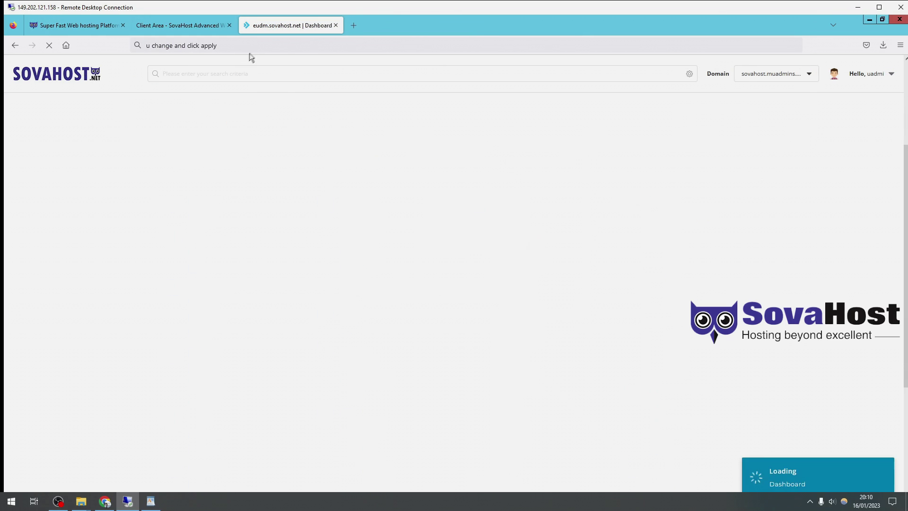
click(251, 47)
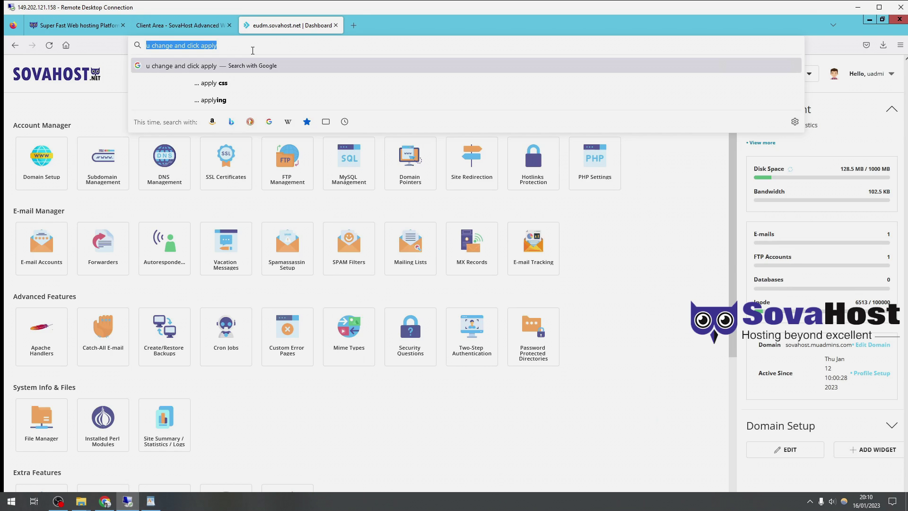
text(we change the )
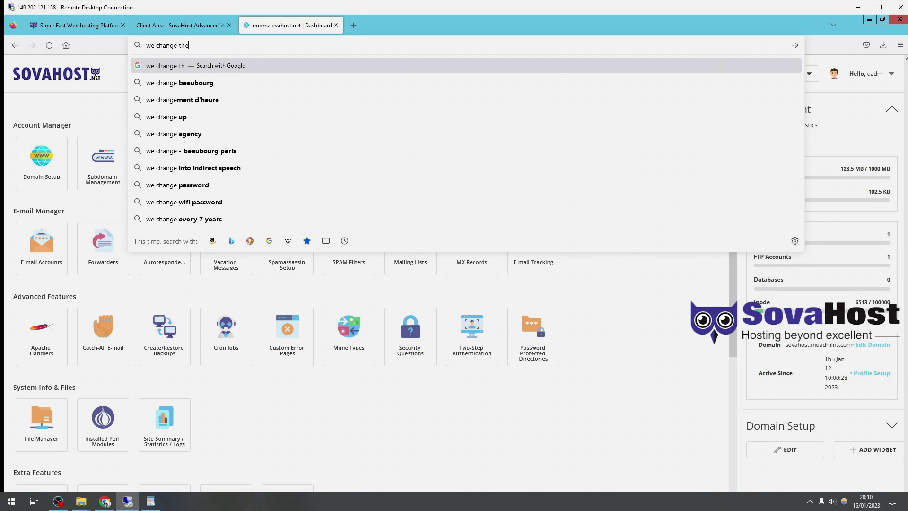
text(php)
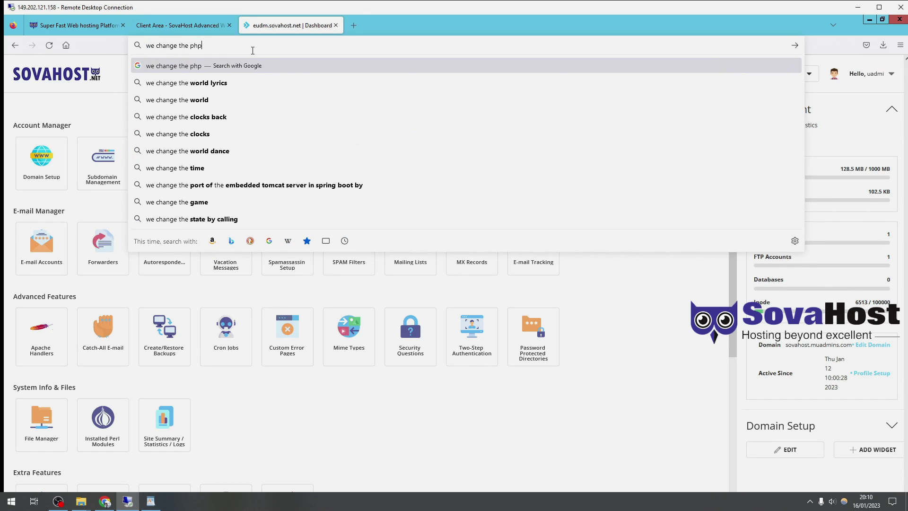
text( now or update it.)
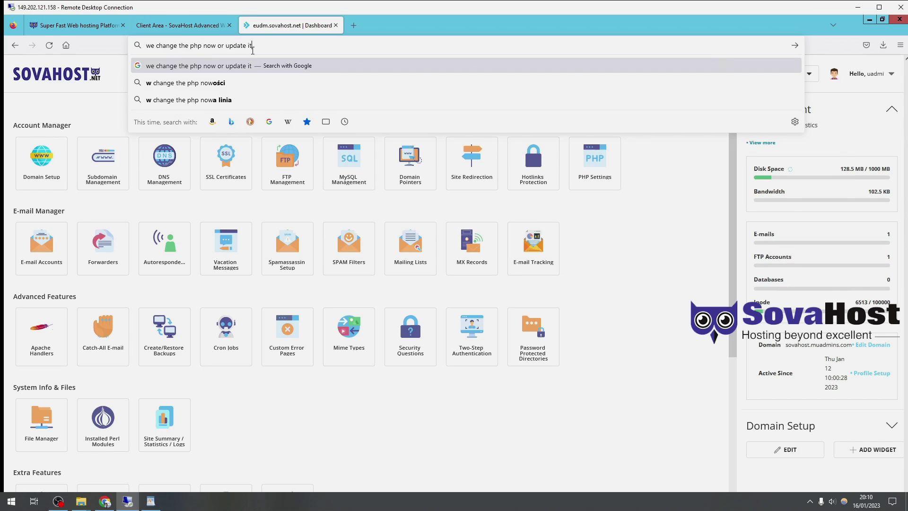
click(323, 405)
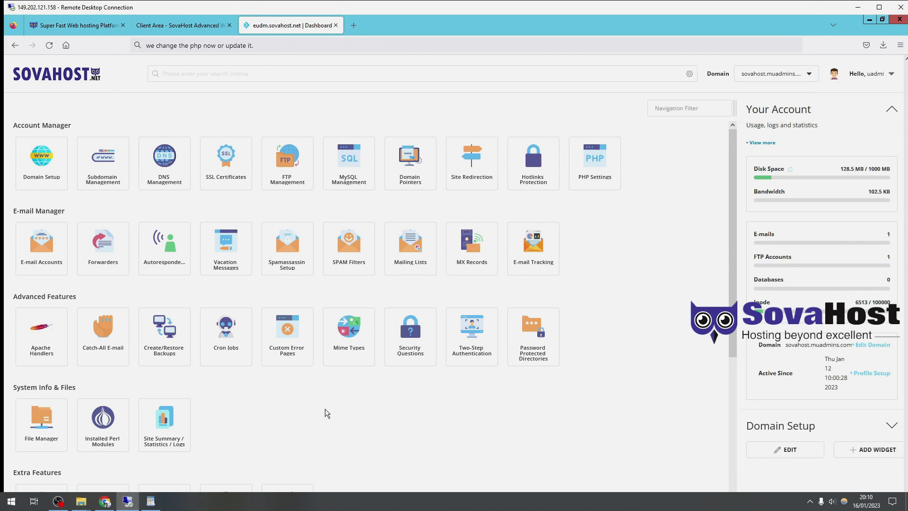
- Open the Select PHP version extensions list and add the note 'enable requirements.'
scroll(325, 411, down, 5)
click(164, 282)
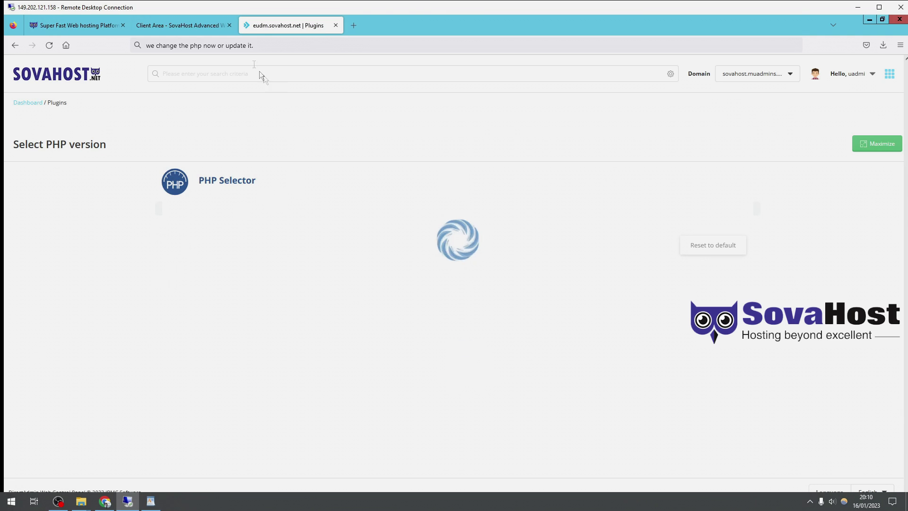
key(ctrl+l)
text(en)
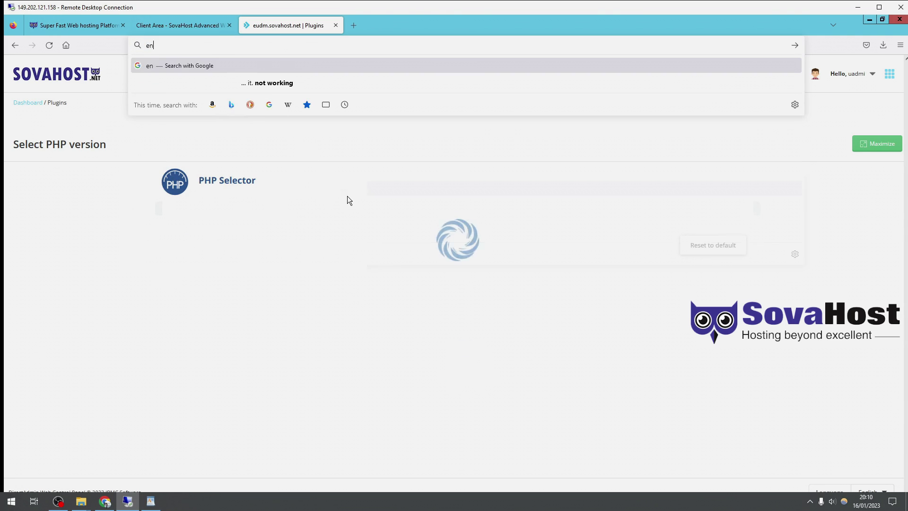
text(able requirements.)
click(52, 320)
- Enable the sqlsrv and pdo_pgsql PHP 7.4 extensions, narrating that this covers the MU website
scroll(52, 320, down, 3)
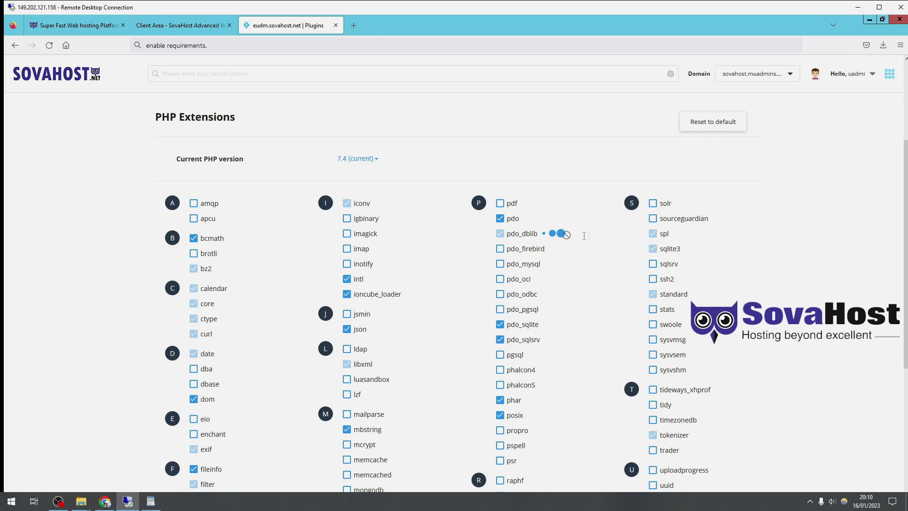
click(653, 265)
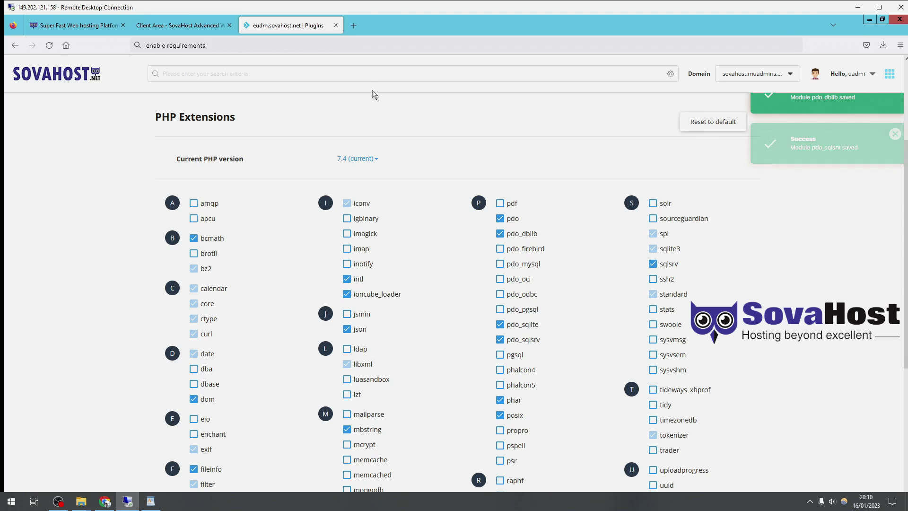
click(309, 44)
text(thats all u)
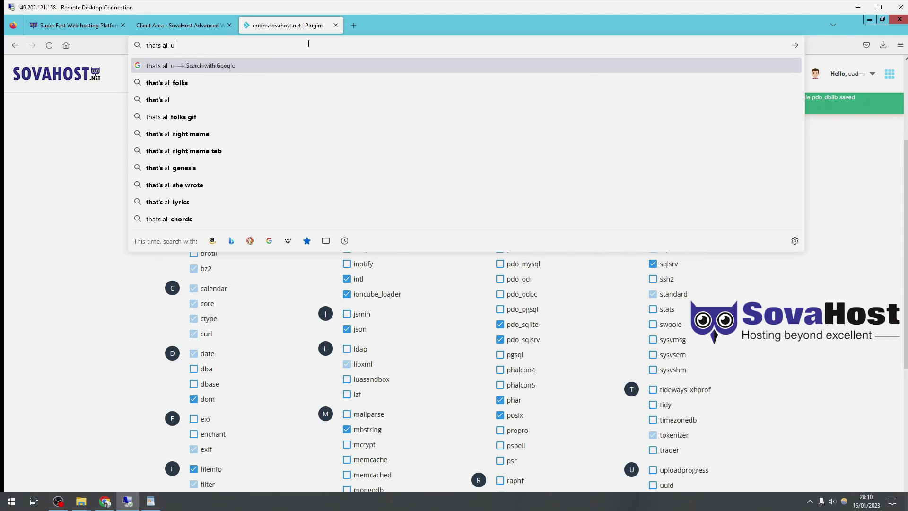
text( need for the website of mu so far.)
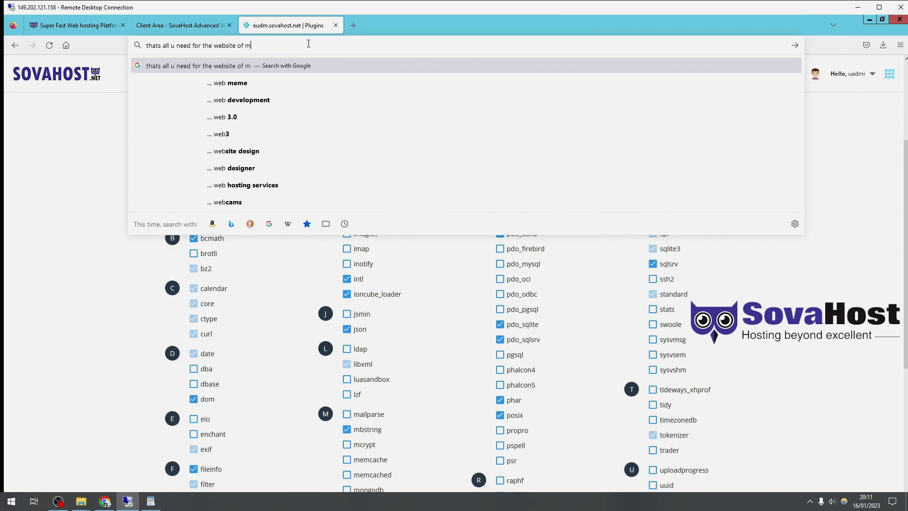
click(501, 312)
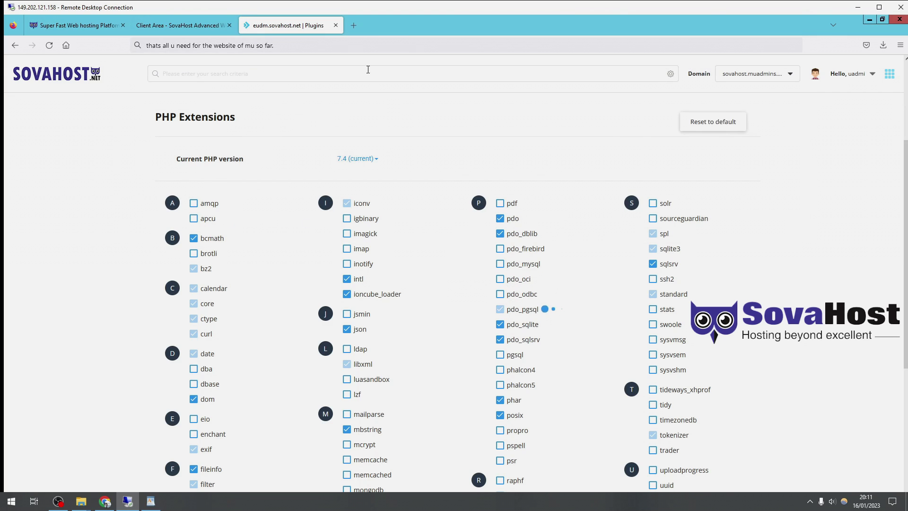
click(343, 51)
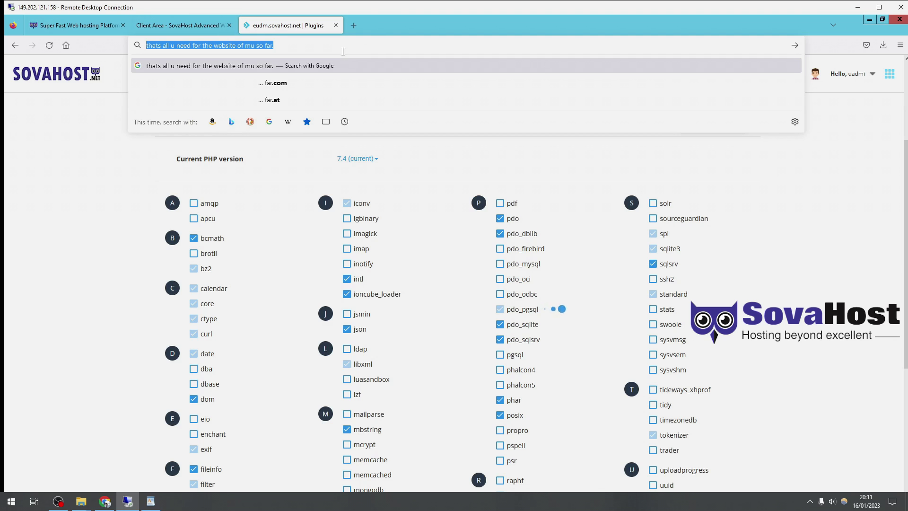
text(that may)
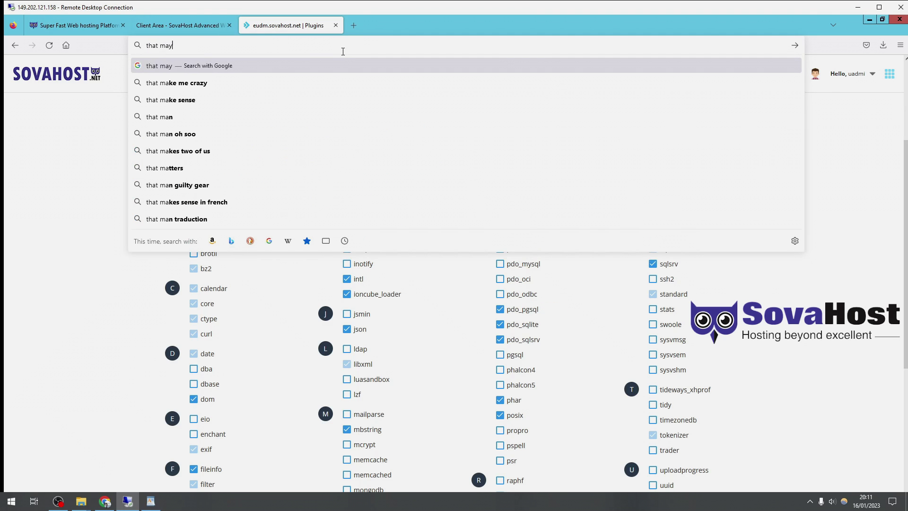
text(be not but i enable it  anyways.)
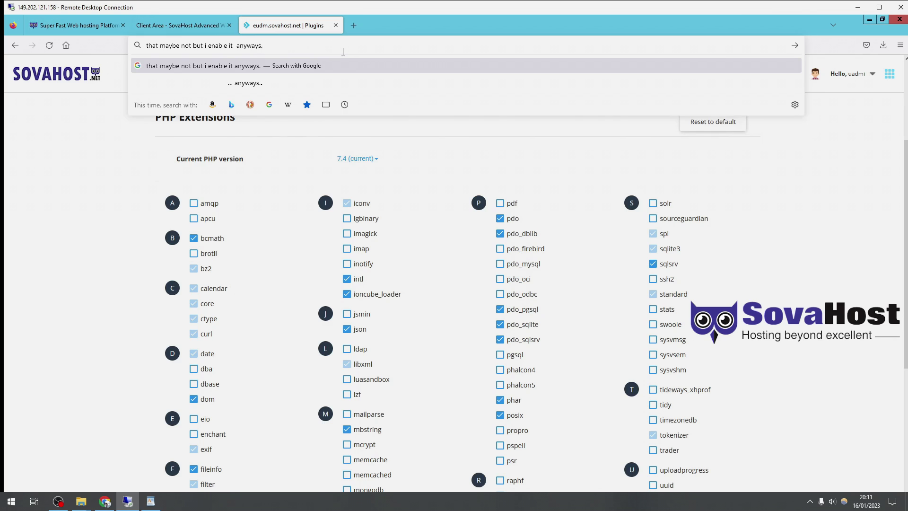
text( Now lets go)
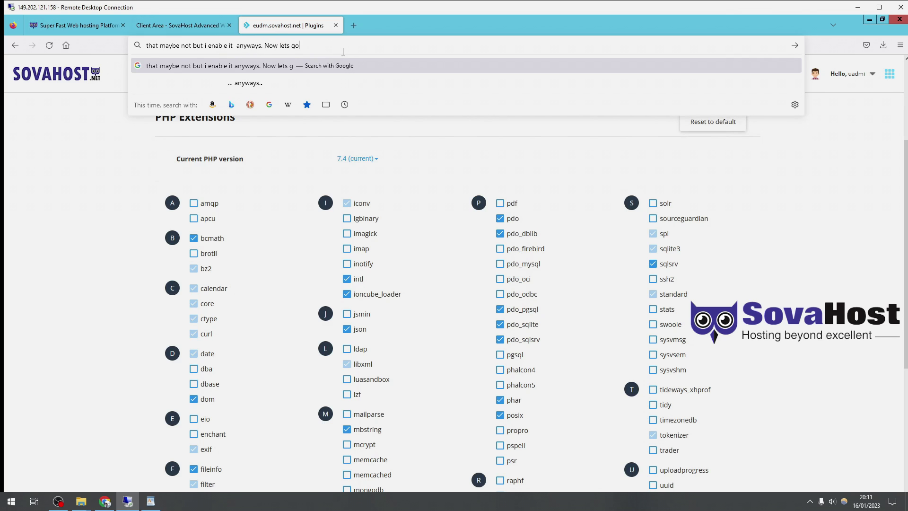
text( to the next step..)
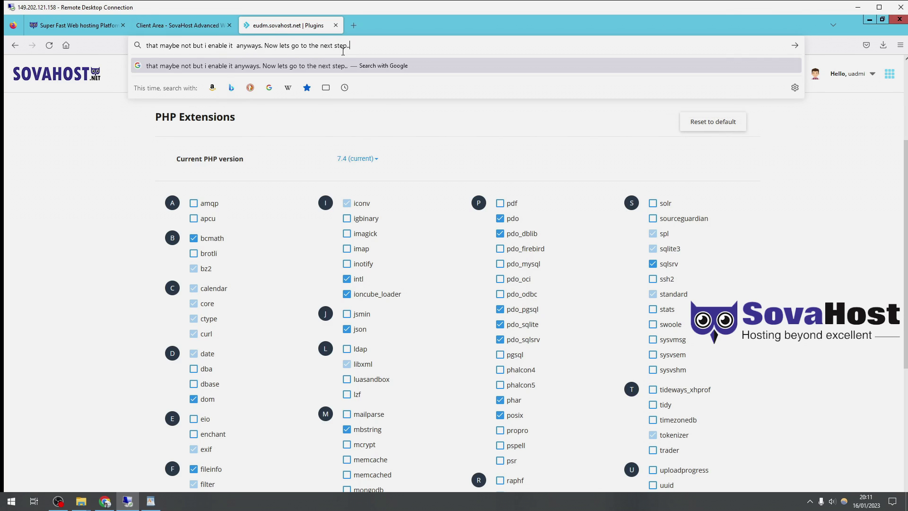
- Log in to DirectAdmin from the Starter product page and open its Dashboard
click(126, 189)
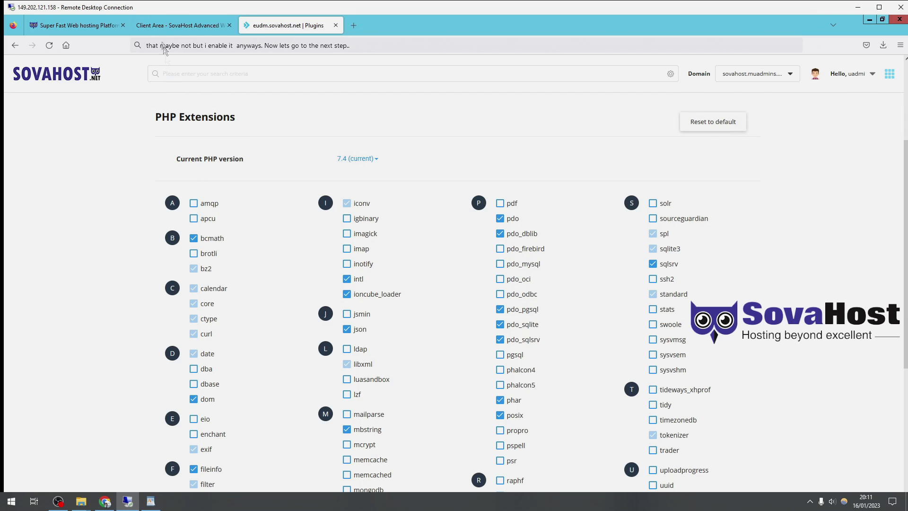
click(162, 26)
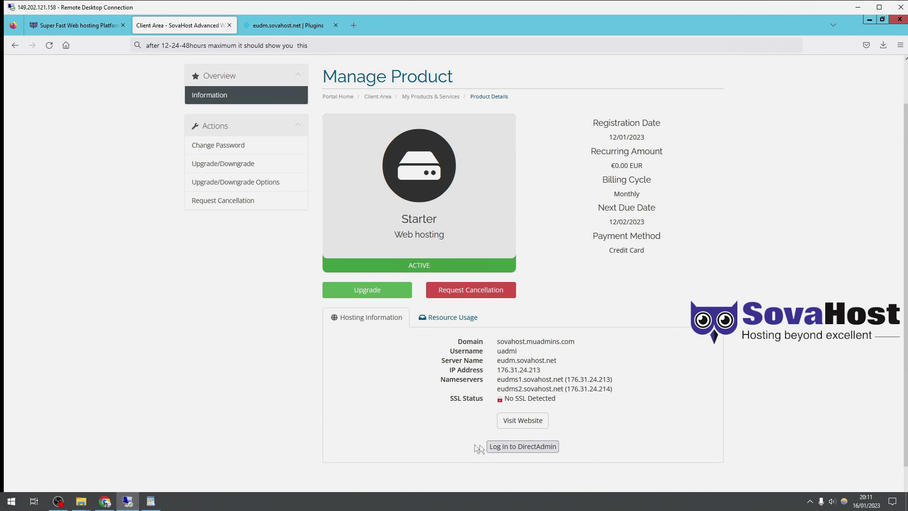
click(325, 50)
text(lo)
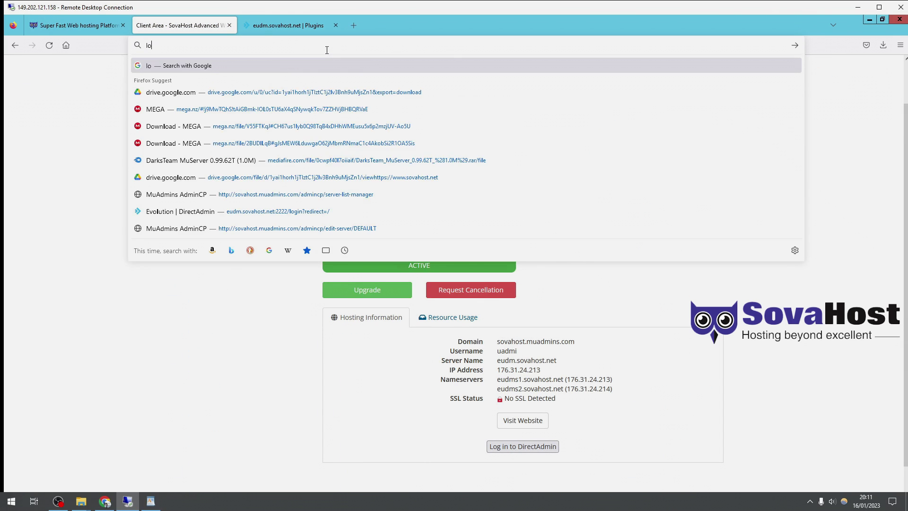
text(gin to cpane)
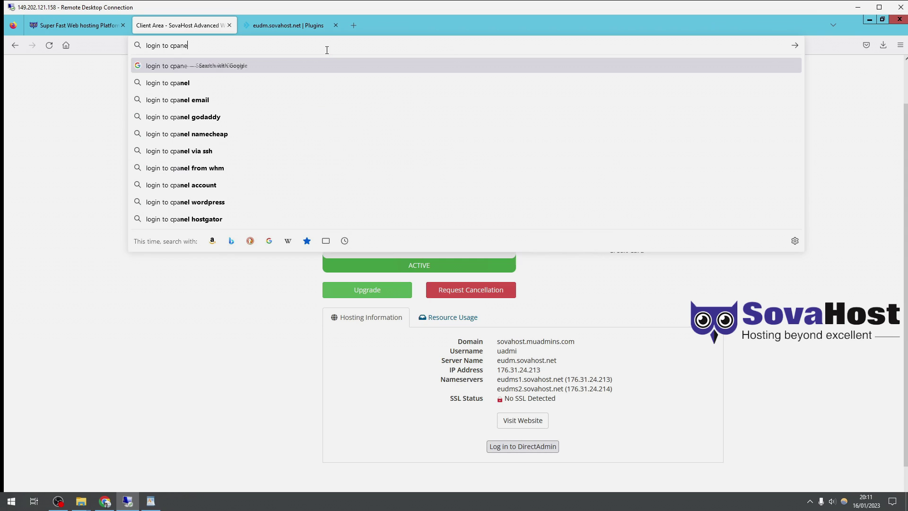
text(ll or go b)
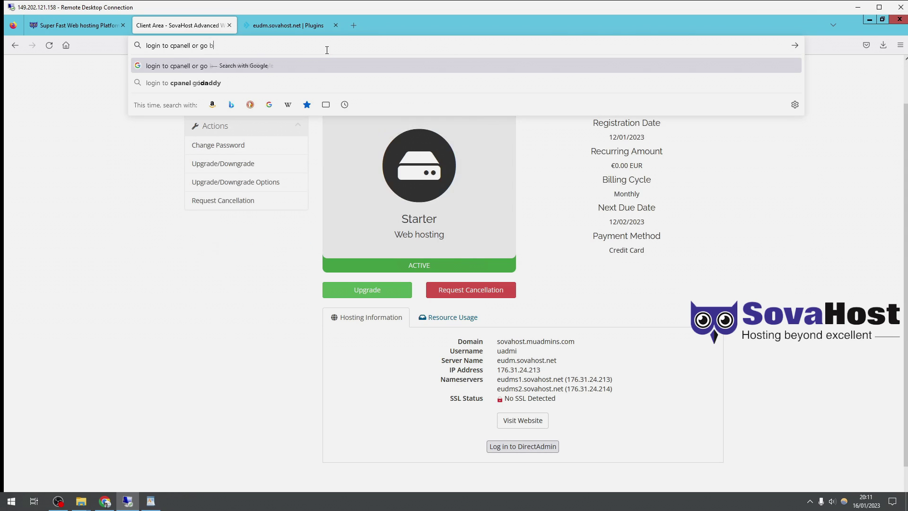
text(ack a)
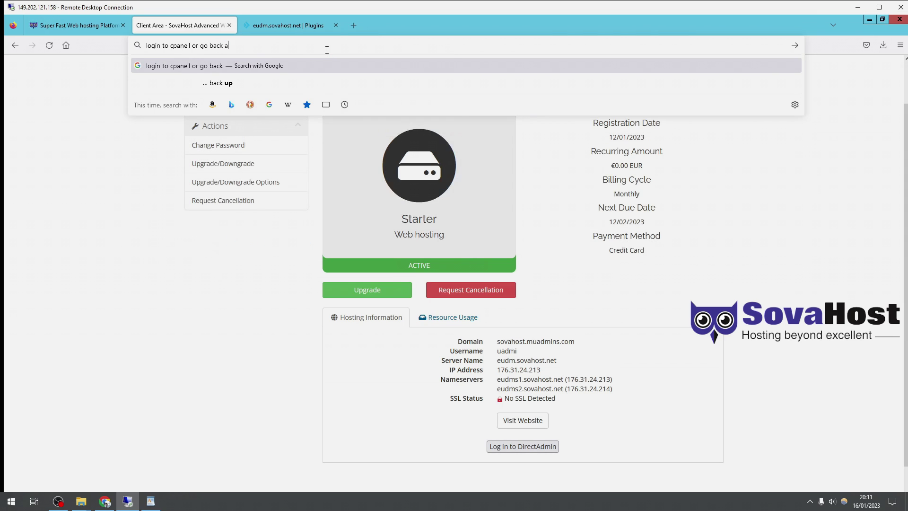
text(nd ggo to th)
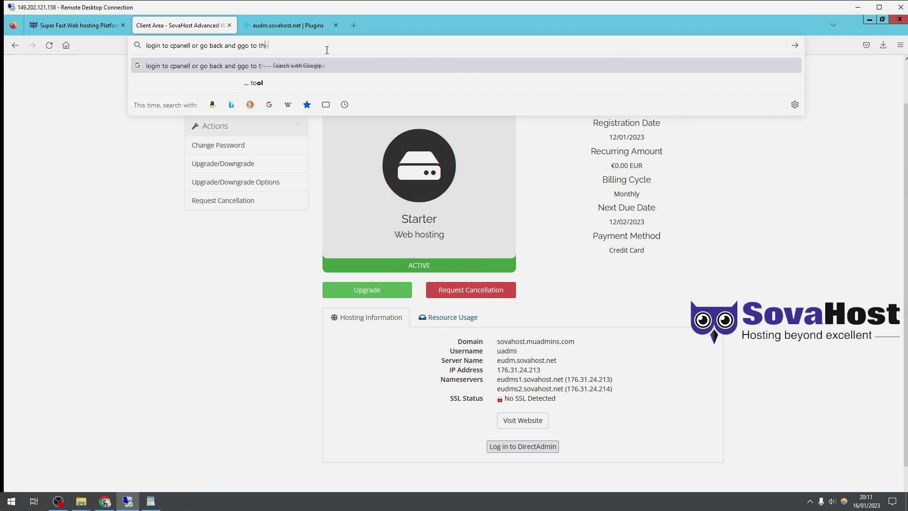
text(e folder of the web)
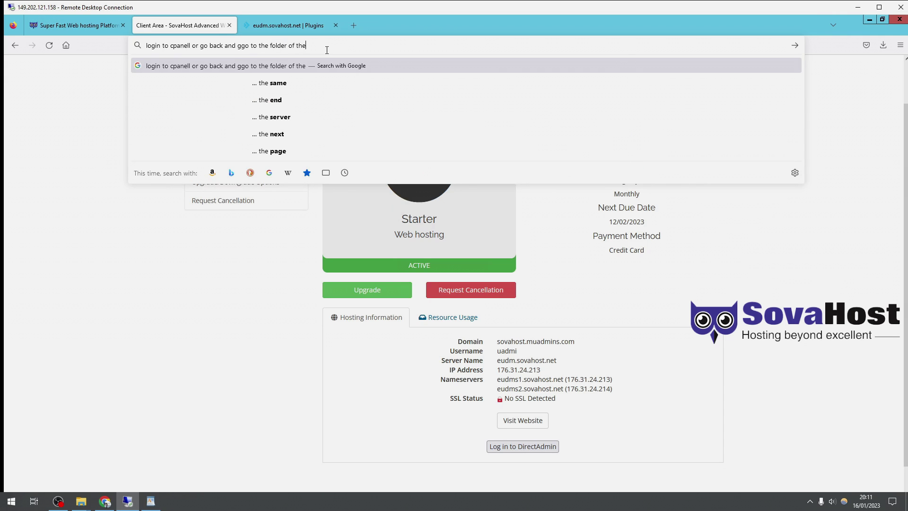
click(523, 446)
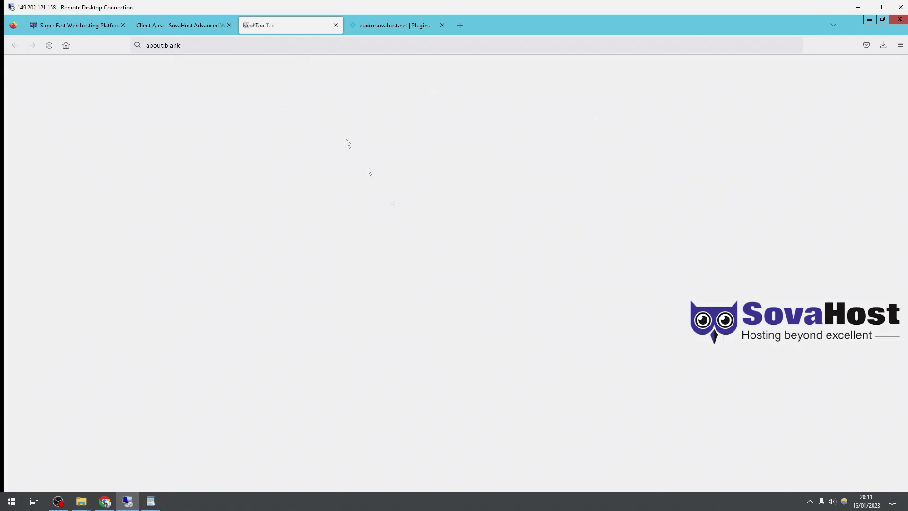
key(ctrl+Tab)
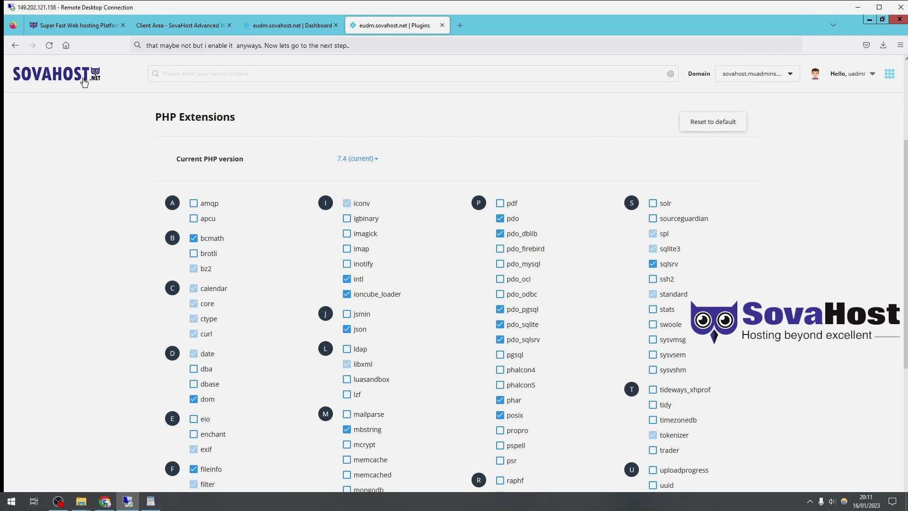
click(85, 83)
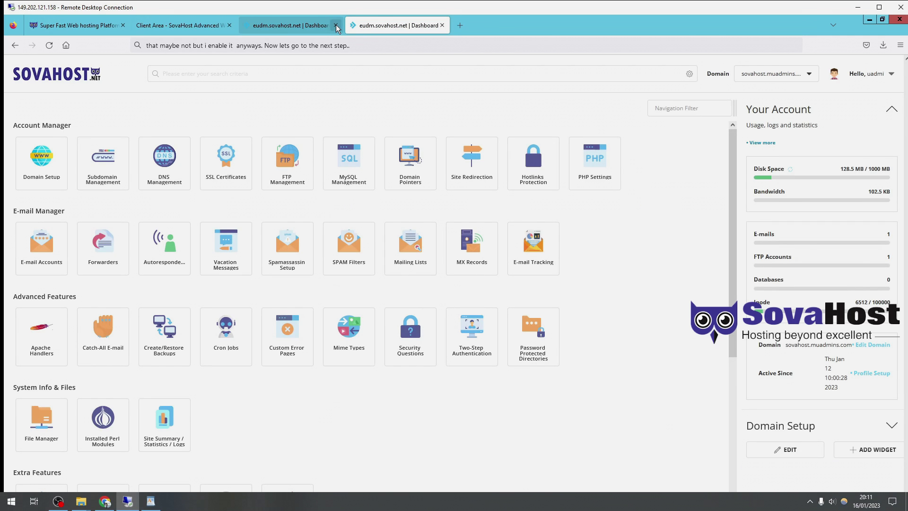
- Close the duplicate tab and open public_html in File Manager
click(335, 25)
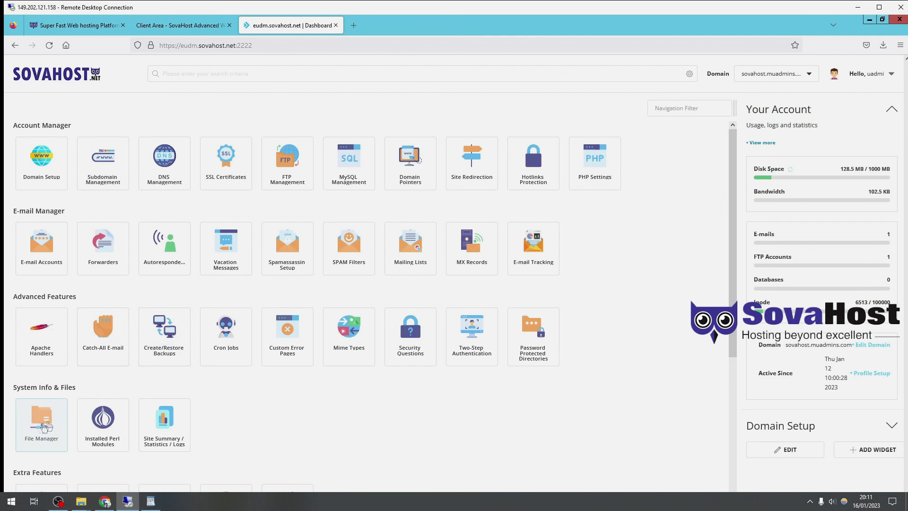
click(36, 430)
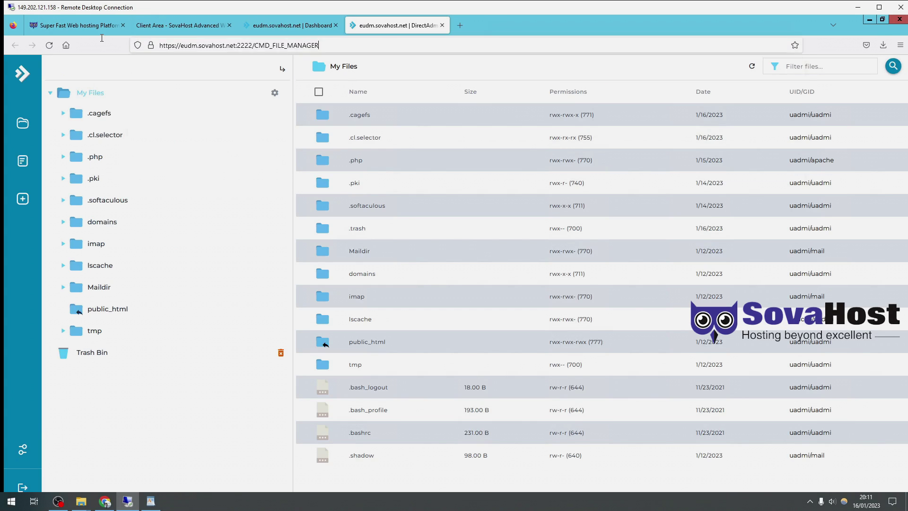
double_click(405, 344)
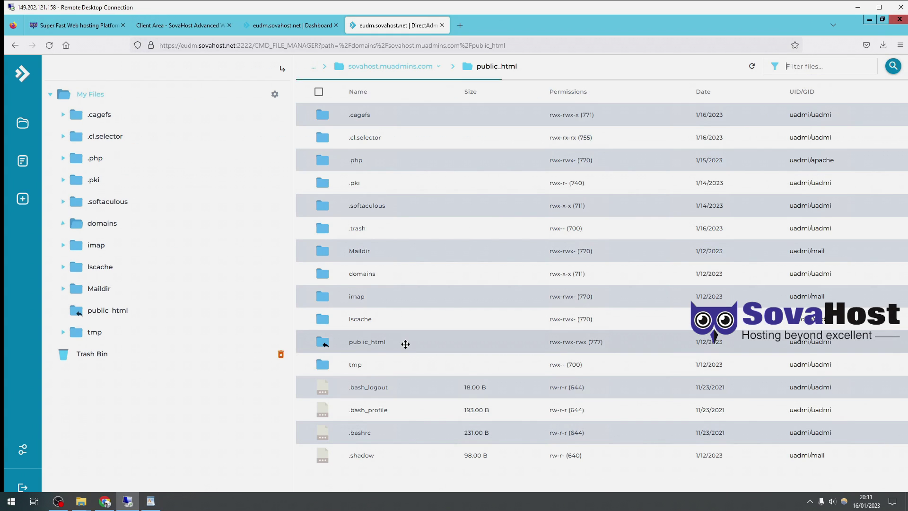
- Select all 9 default files in public_html and remove them
click(329, 96)
click(371, 46)
text(delete all and we)
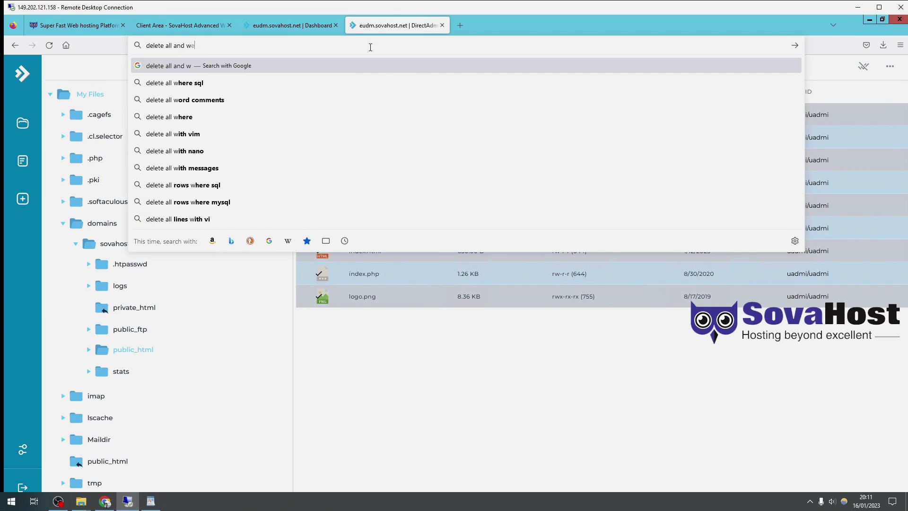
text(bsite nee)
text(d to be extracted here)
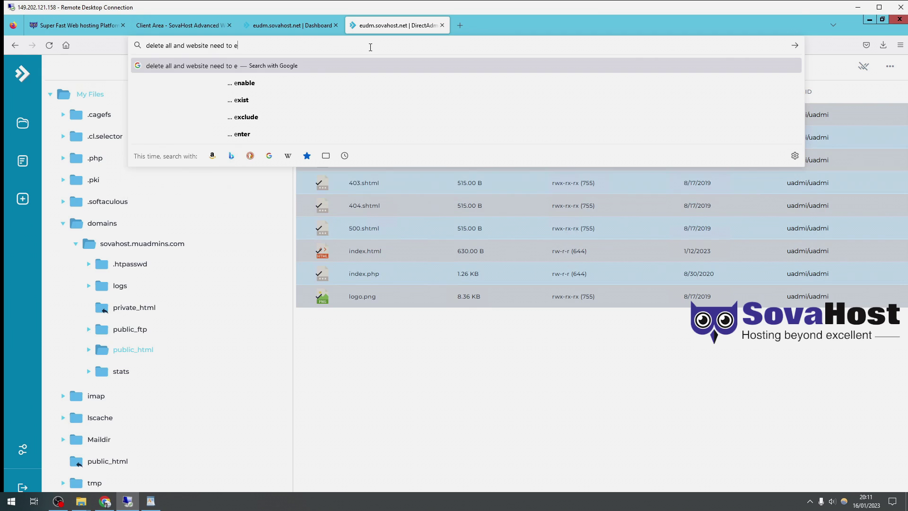
text(, link the description.)
right_click(401, 235)
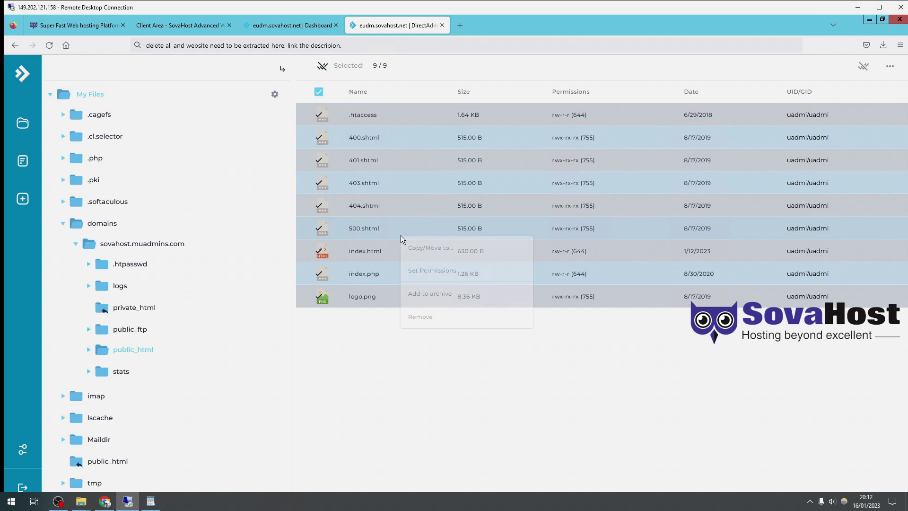
click(439, 312)
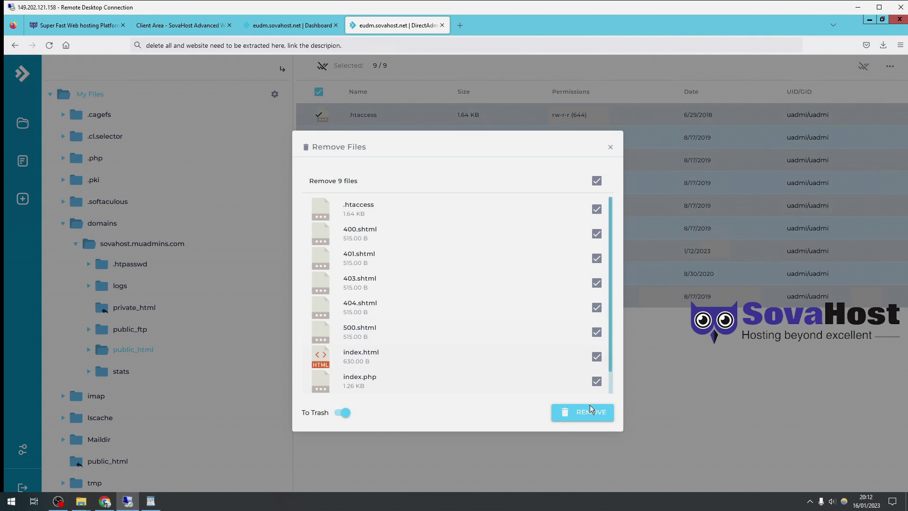
click(591, 413)
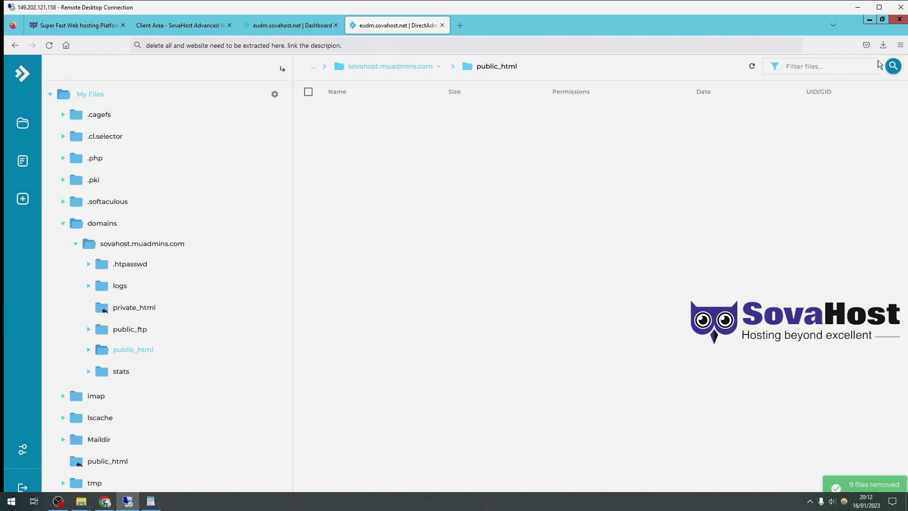
- Upload dmncms1.2.1.zip from the Downloads folder into public_html
right_click(486, 202)
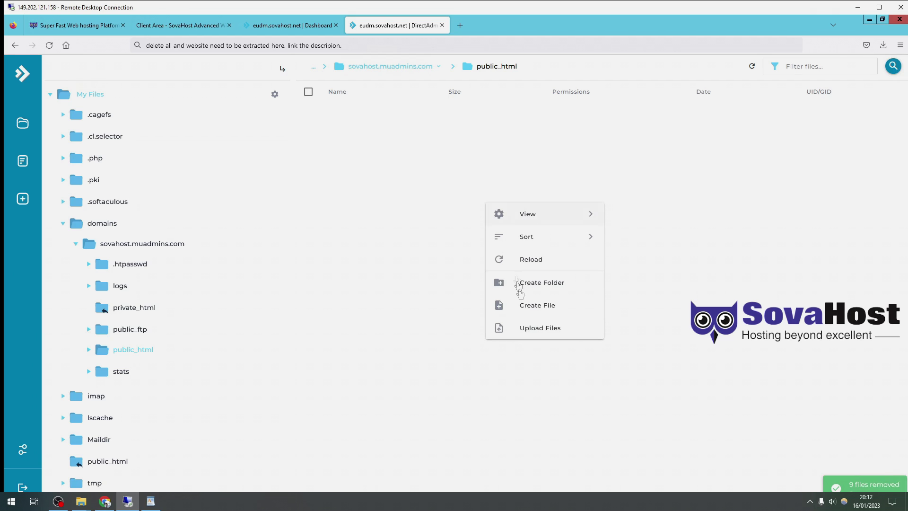
click(354, 183)
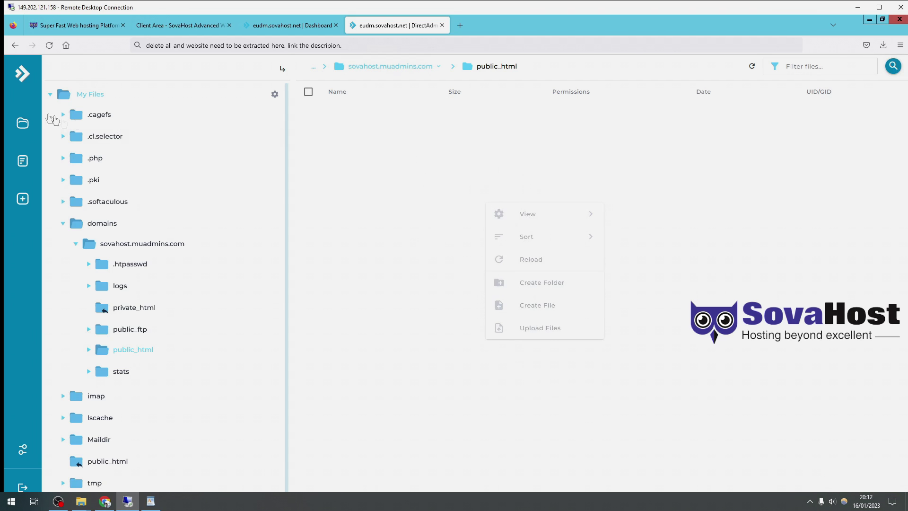
click(26, 197)
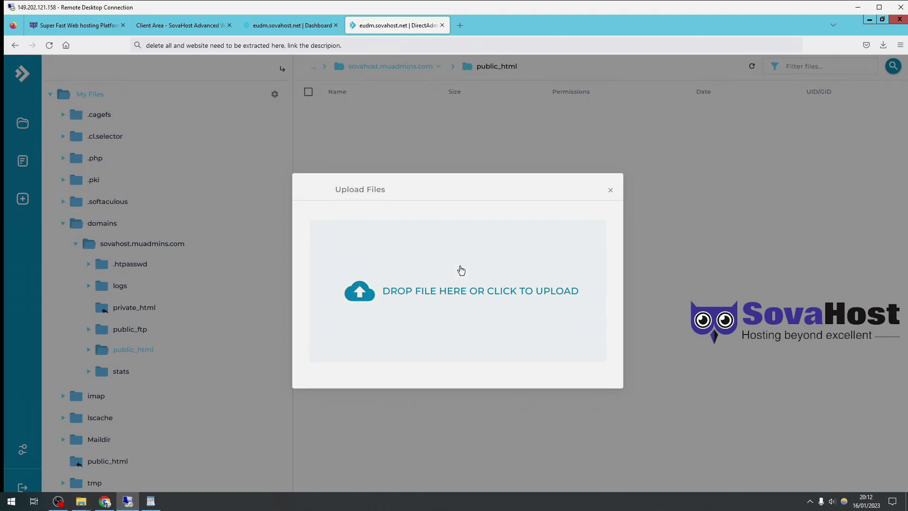
click(459, 266)
click(41, 91)
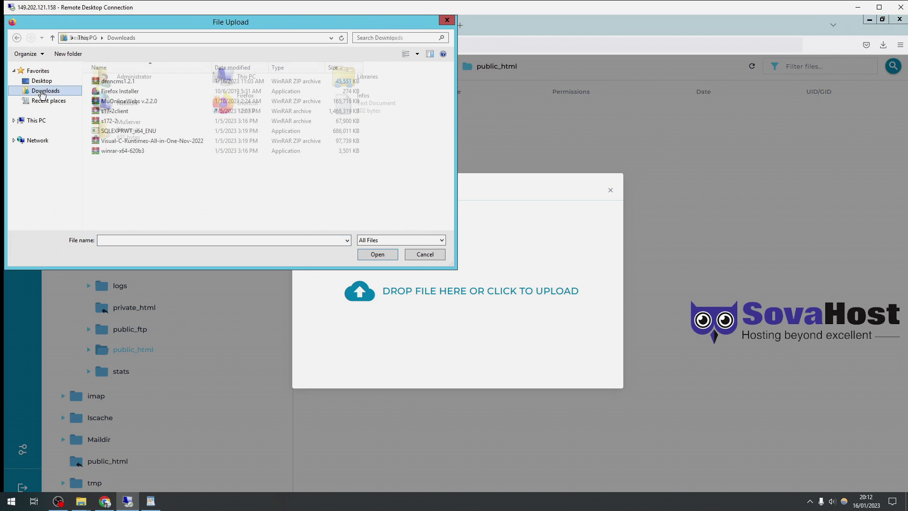
click(131, 83)
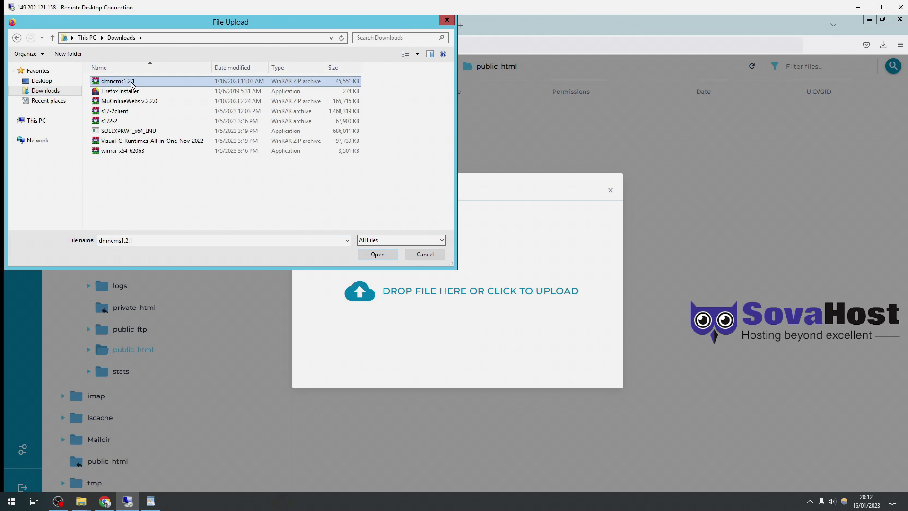
double_click(131, 84)
click(603, 330)
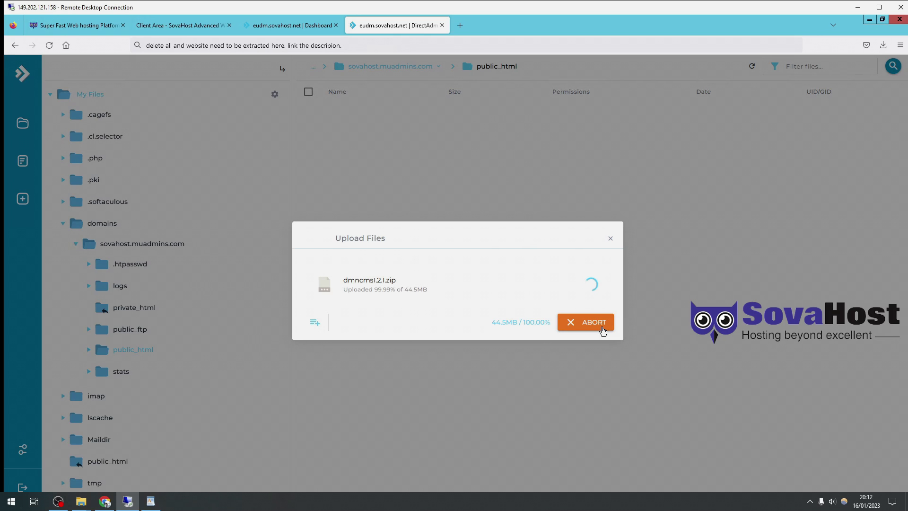
click(610, 239)
- Extract dmncms1.2.1.zip into public_html and close the extra taskbar window
right_click(371, 112)
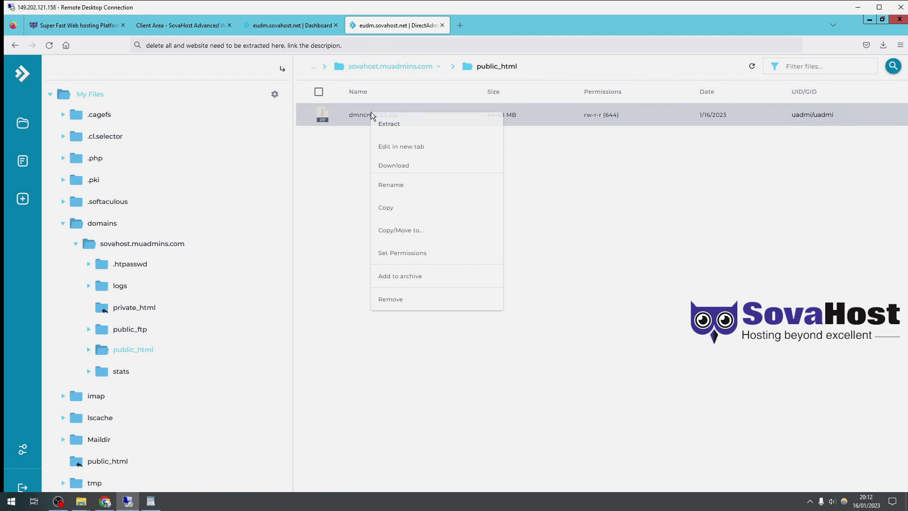
click(395, 122)
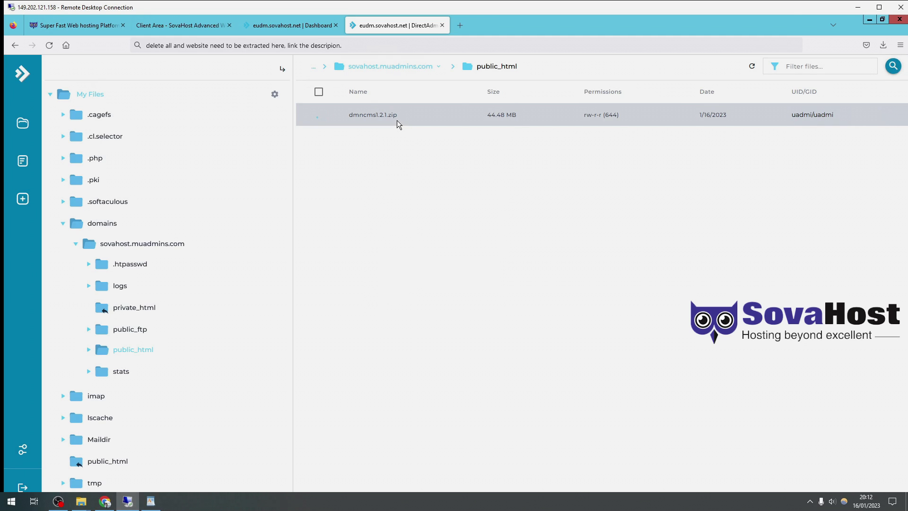
click(879, 7)
drag(698, 5, 675, 4)
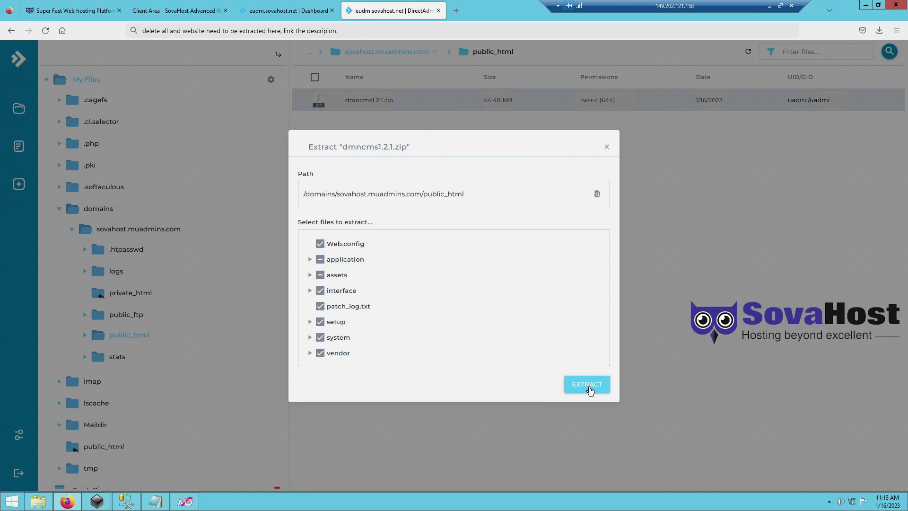
click(590, 391)
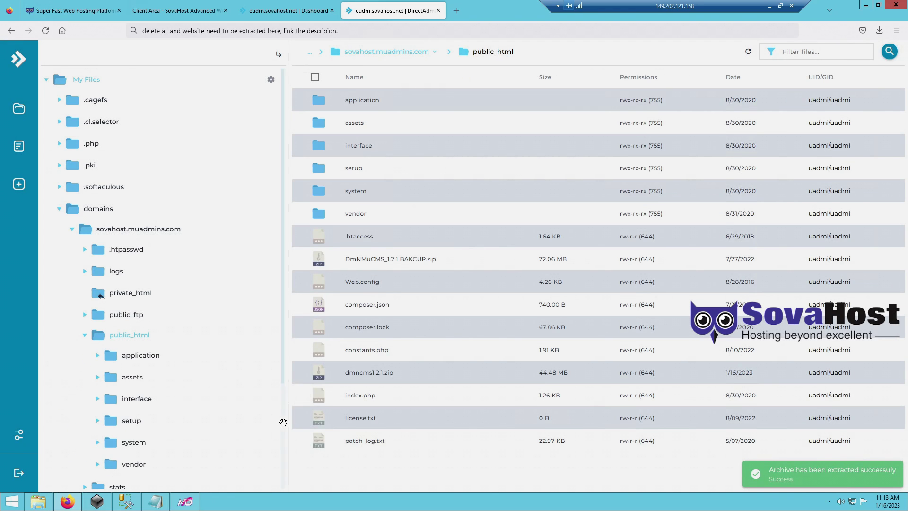
right_click(159, 504)
click(146, 476)
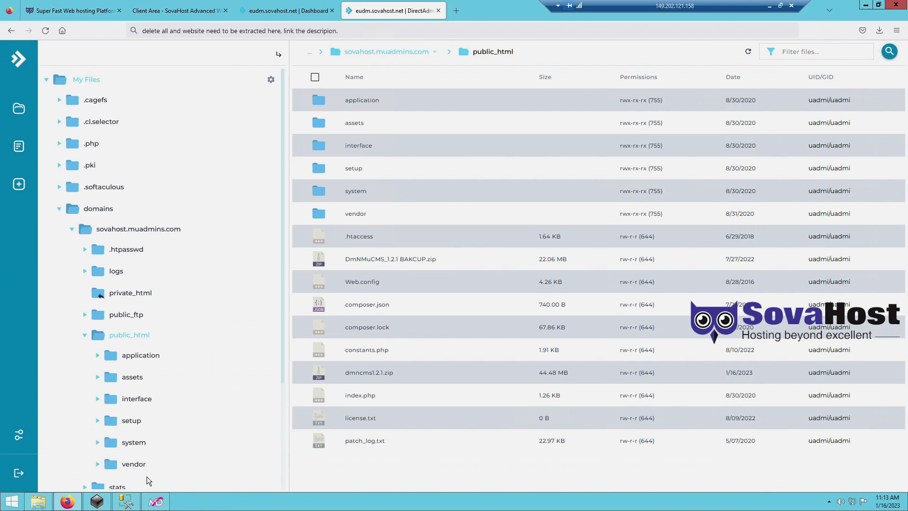
- Note that port 1433 TCP and named pipes must be enabled, then search Start for 'firewall'
click(436, 31)
text(Now we need )
text(to enable 1433,)
text(tcp.iuopi)
key(BackSpace)
key(BackSpace)
key(BackSpace)
key(BackSpace)
text(p and n)
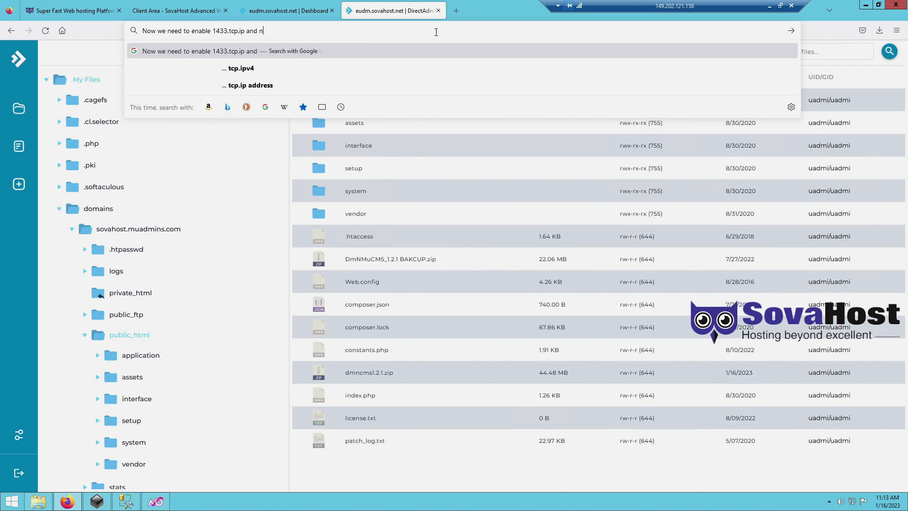
text(amed pipes unless u arlready did.)
double_click(327, 30)
key(BackSpace)
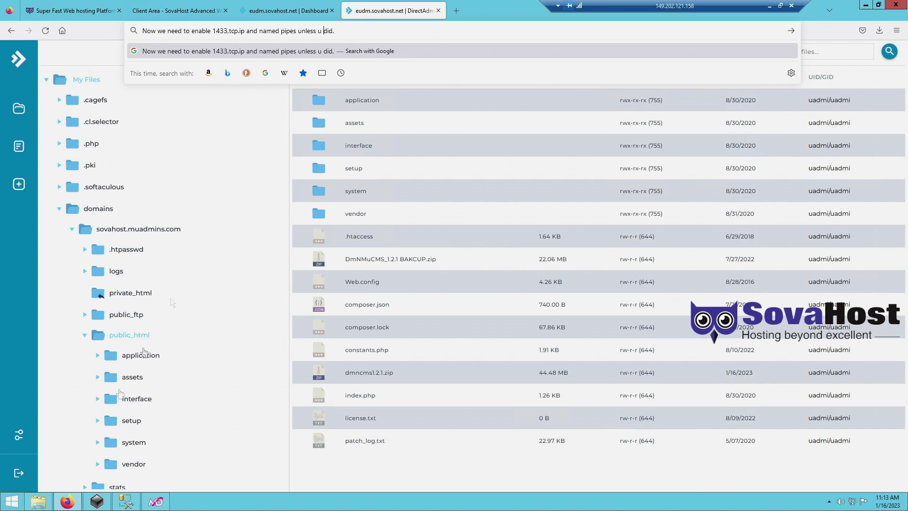
click(10, 504)
text(firewall)
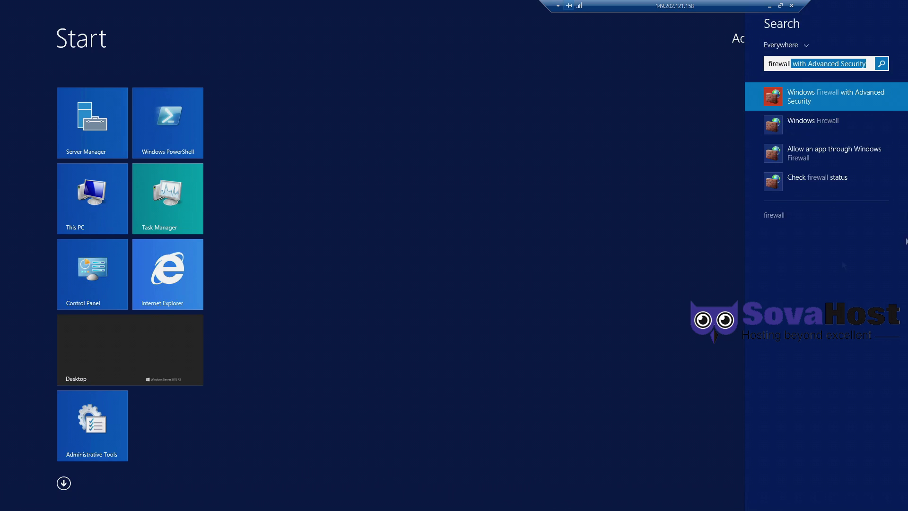
- In Windows Firewall with Advanced Security, delete the WEB inbound rule
click(844, 97)
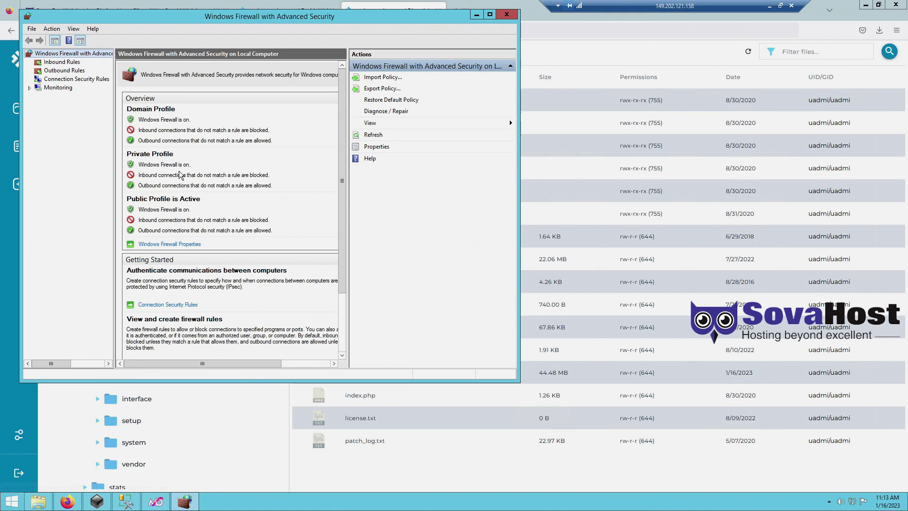
click(61, 62)
click(132, 191)
key(Delete)
key(Return)
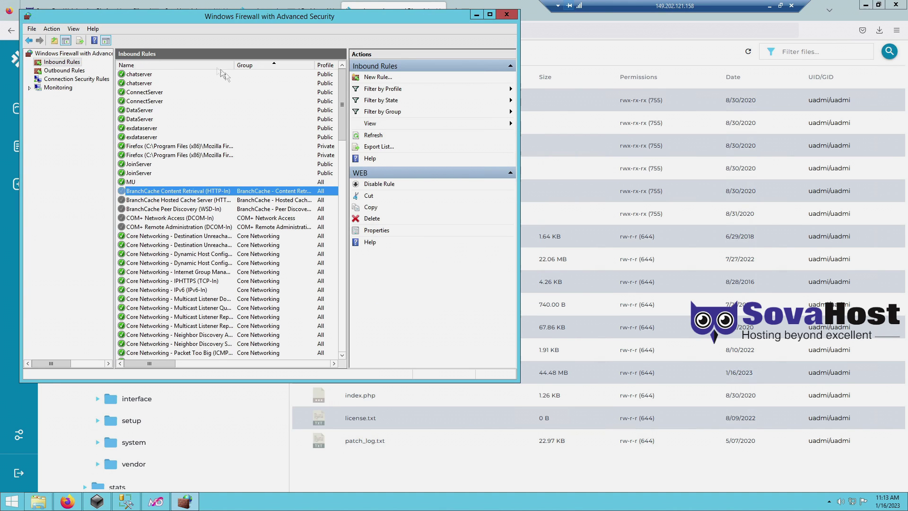
- Create an inbound TCP port rule for local port 8080 named 'mu', then close the firewall
click(381, 78)
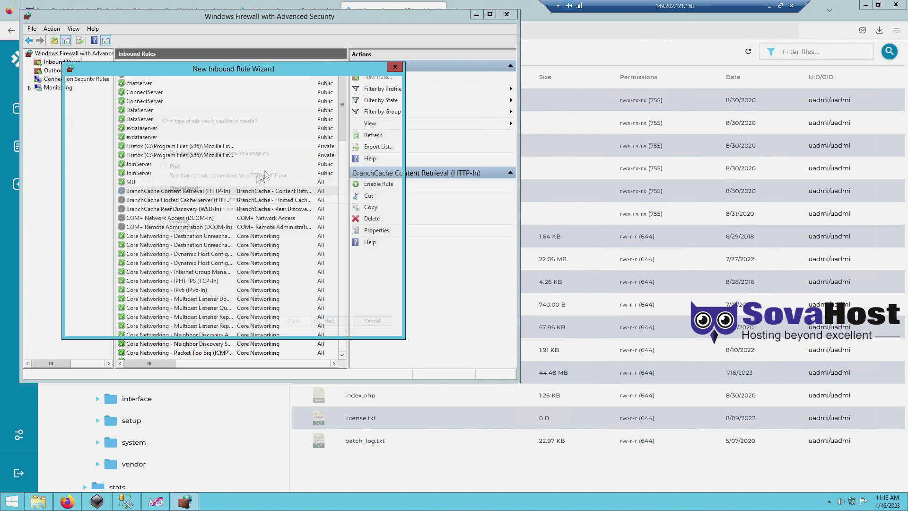
click(172, 167)
click(331, 321)
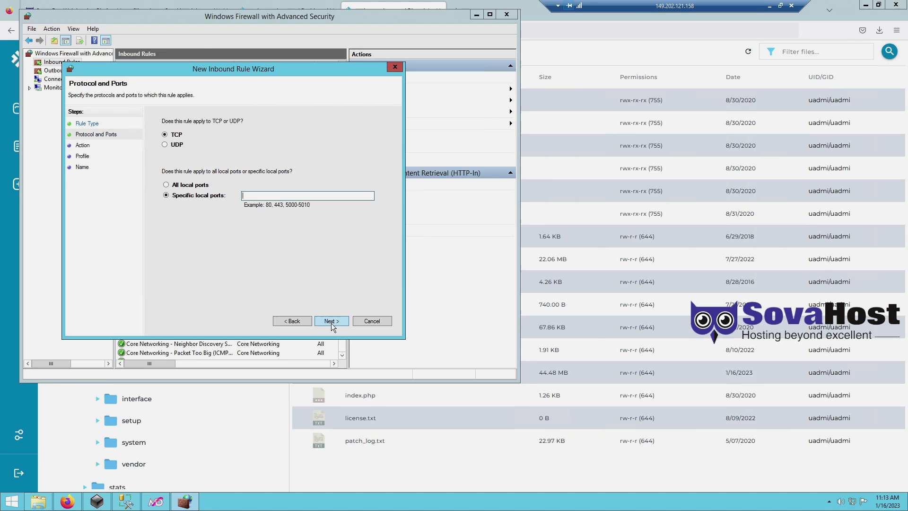
click(277, 195)
text(8080)
click(336, 320)
click(336, 321)
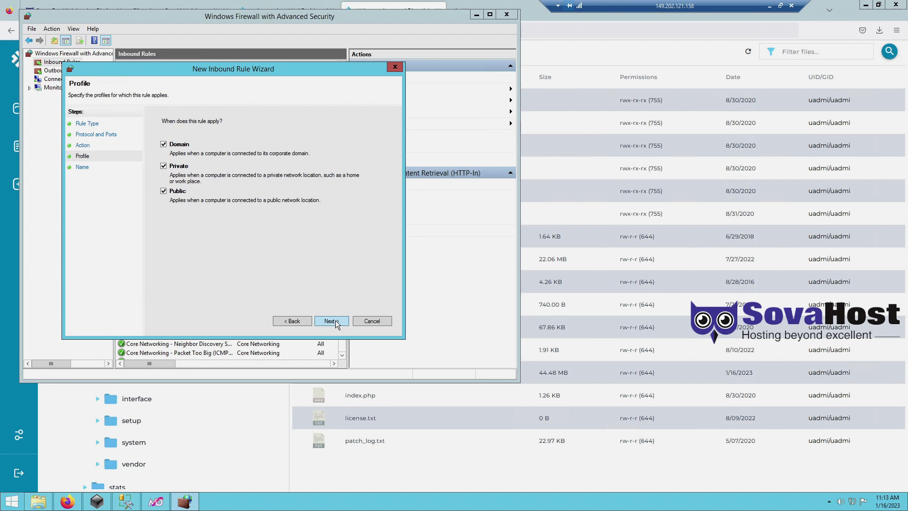
click(335, 320)
text(mu)
click(332, 321)
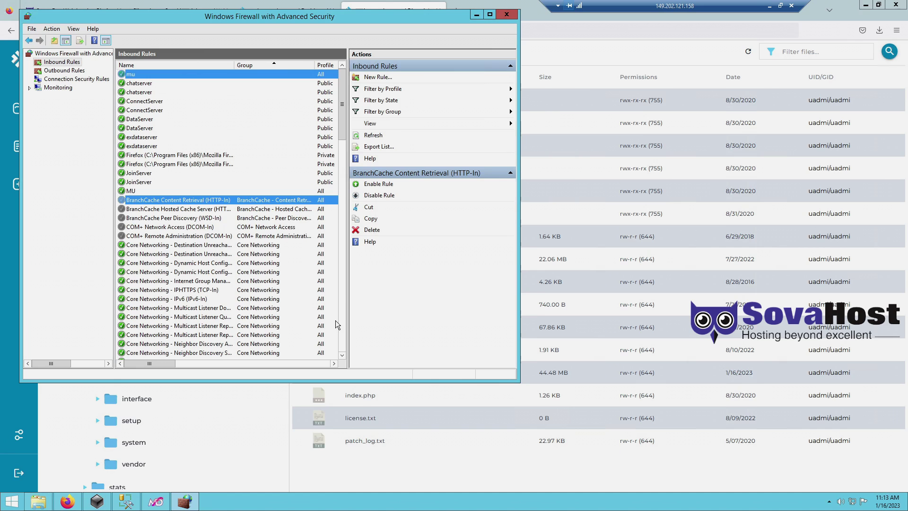
click(507, 15)
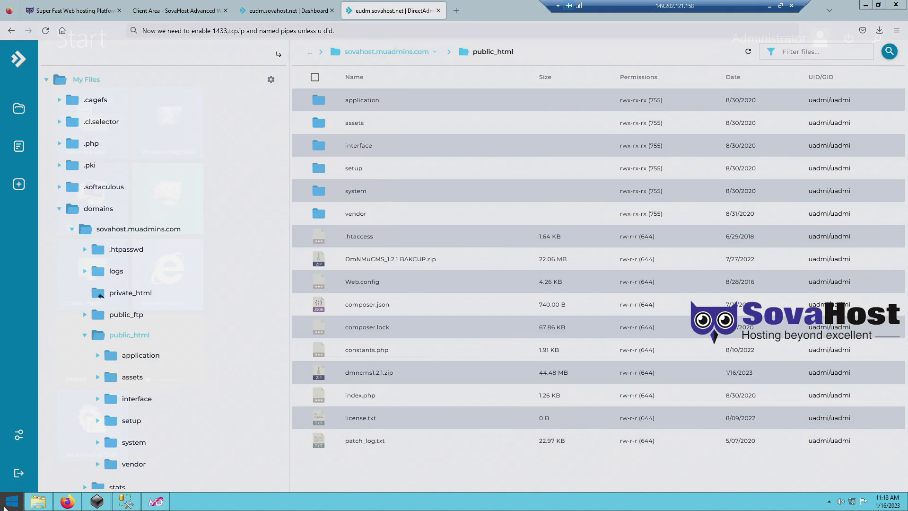
- Open MSSQLSERVER's TCP/IP properties in SQL Server Configuration Manager and check the Enabled setting
click(12, 502)
click(66, 485)
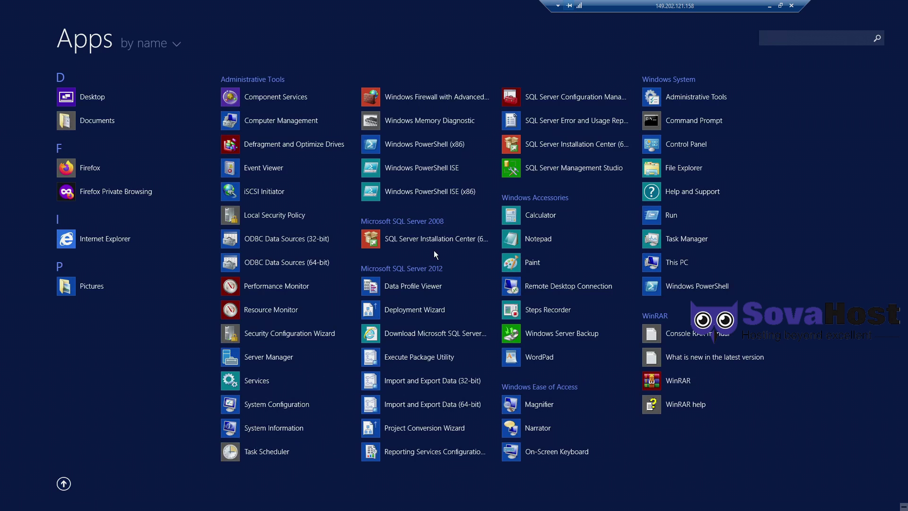
click(581, 97)
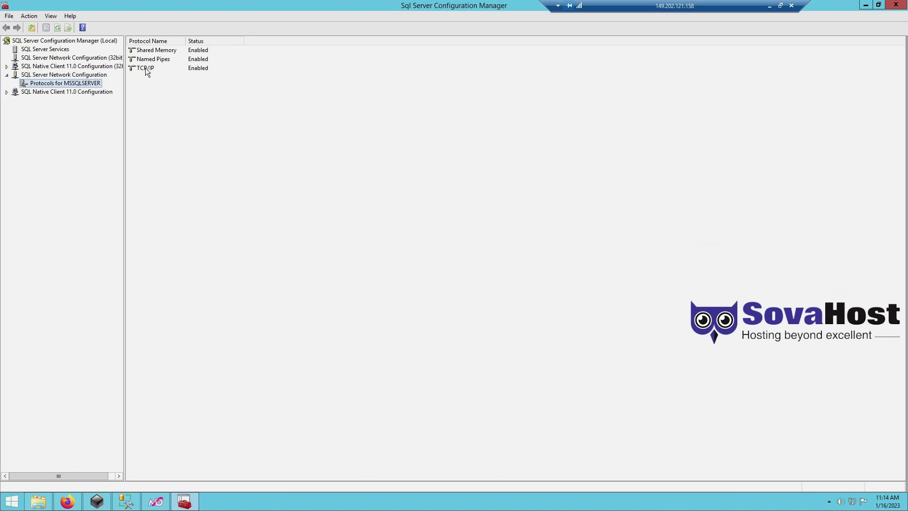
double_click(147, 70)
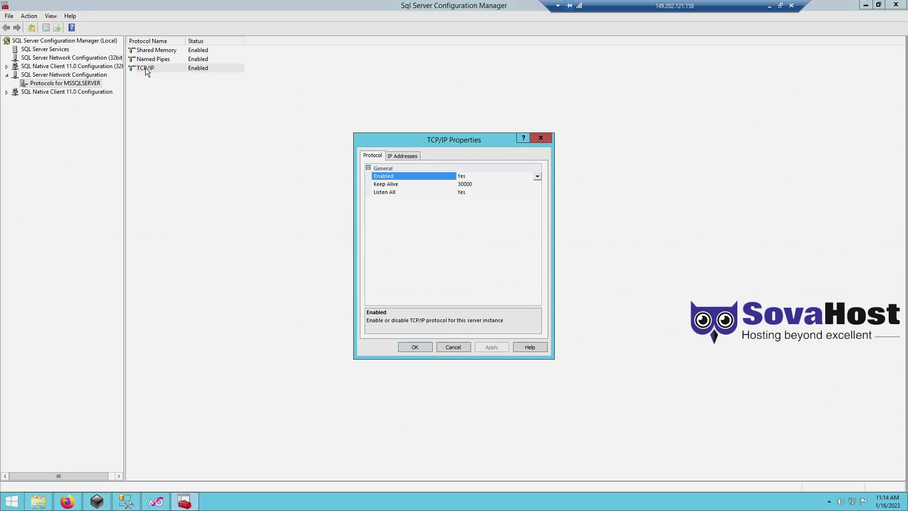
click(538, 176)
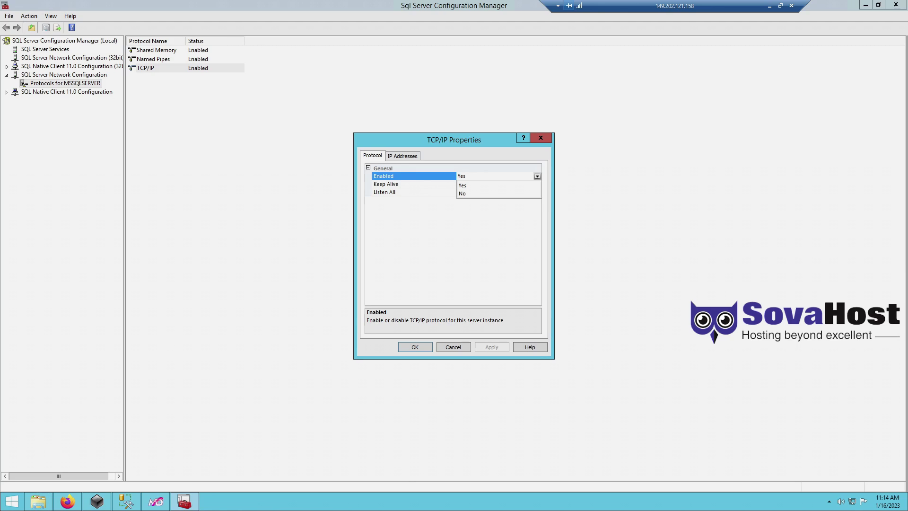
- Start a short note in system search, then clear it and return to the dialog
key(super)
text(make sure its like that.)
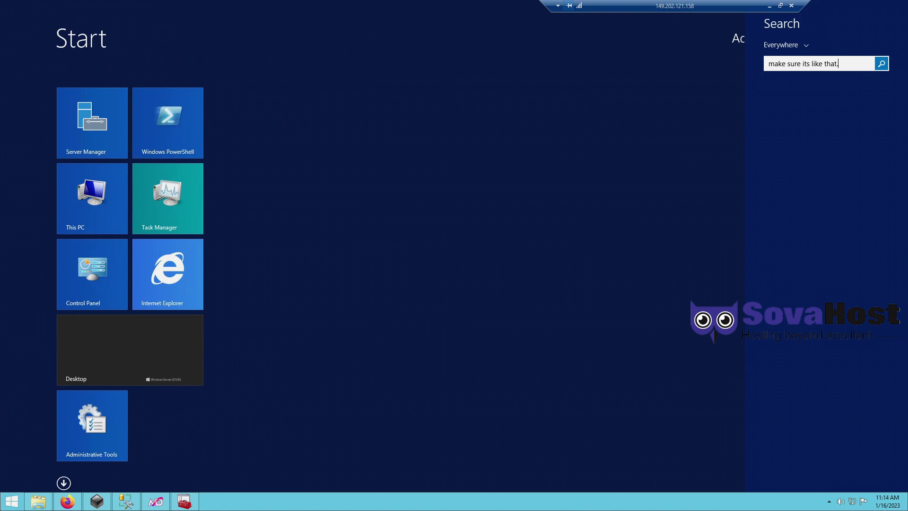
key(ctrl+a)
key(BackSpace)
key(Escape)
key(Escape)
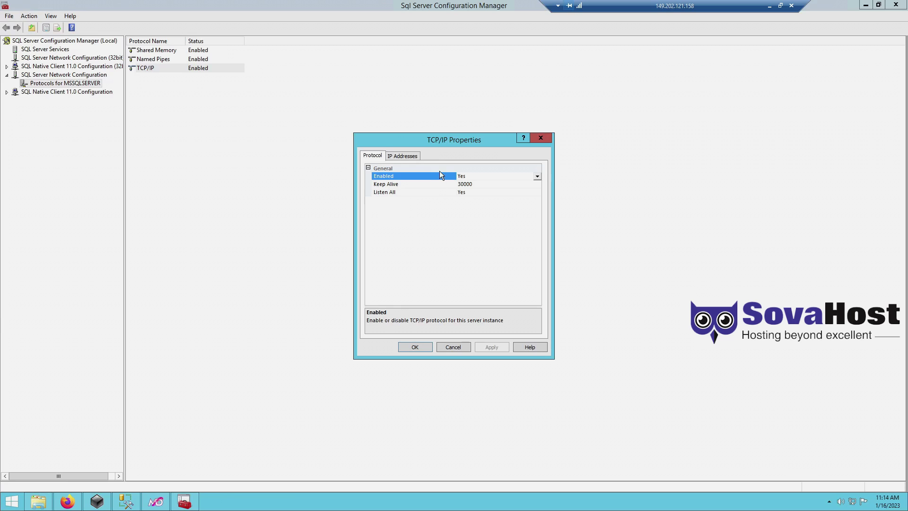
- Verify IP1, IP2 and IP6 are enabled and IPAll uses TCP port 1433, then save
click(402, 156)
click(465, 184)
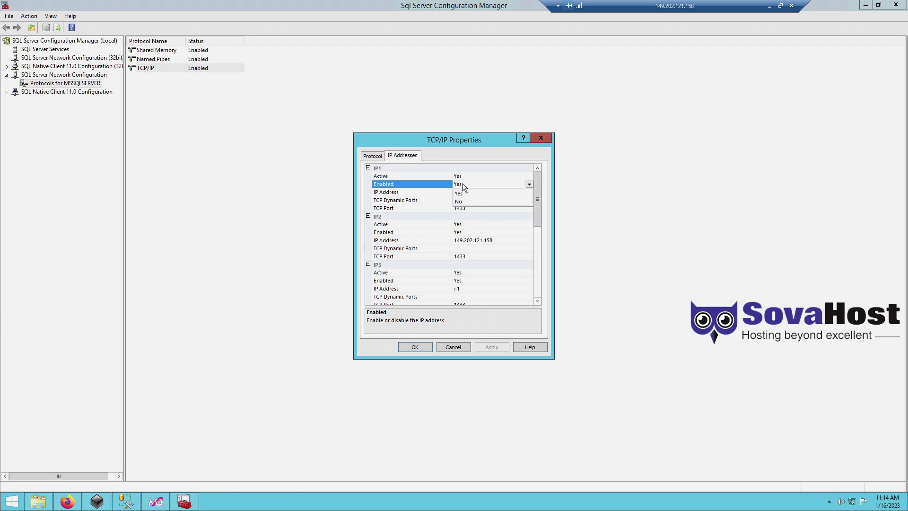
click(466, 232)
drag(538, 211, 538, 270)
click(509, 256)
click(479, 295)
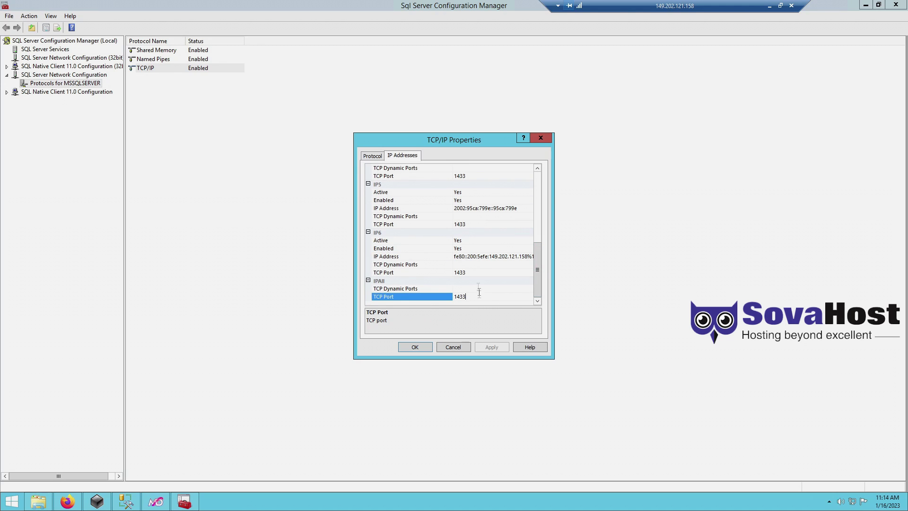
click(381, 157)
click(414, 348)
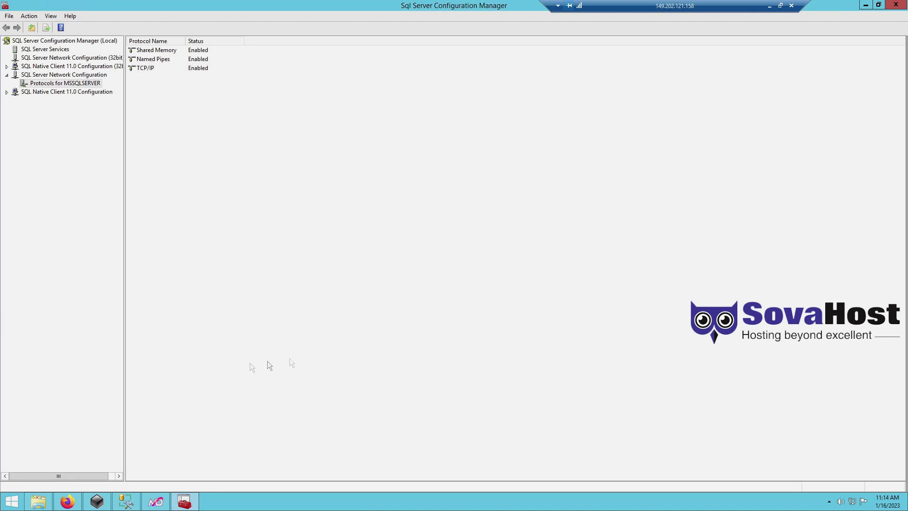
- Begin a short note, then reconnect to the database server in SQL Server Management Studio
click(11, 500)
text(then restart sql)
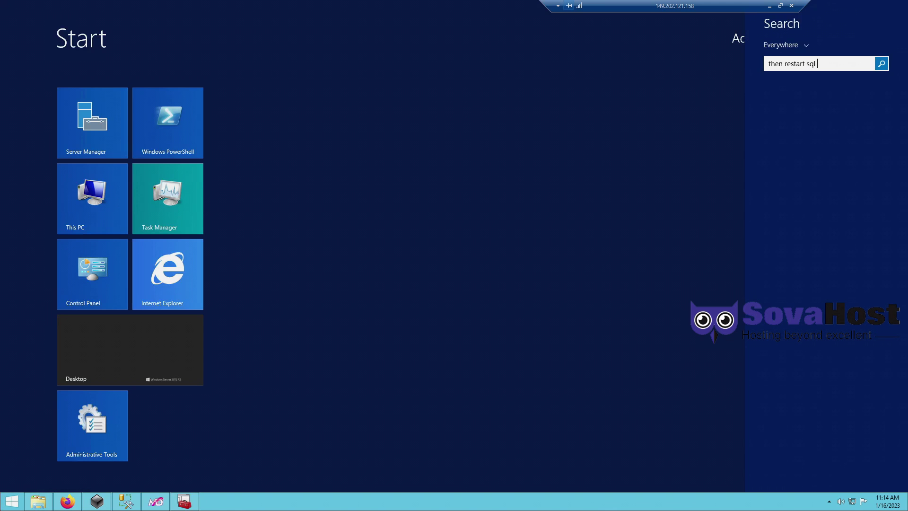
click(125, 501)
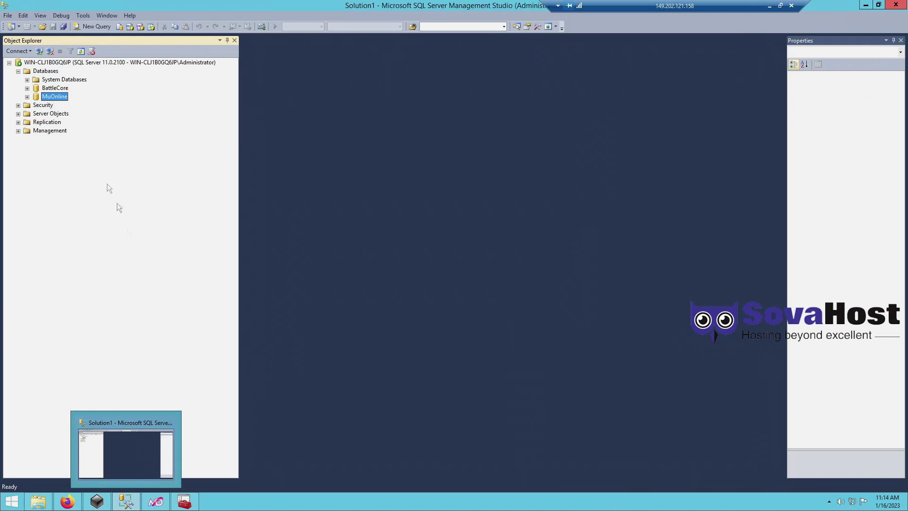
right_click(39, 65)
click(45, 67)
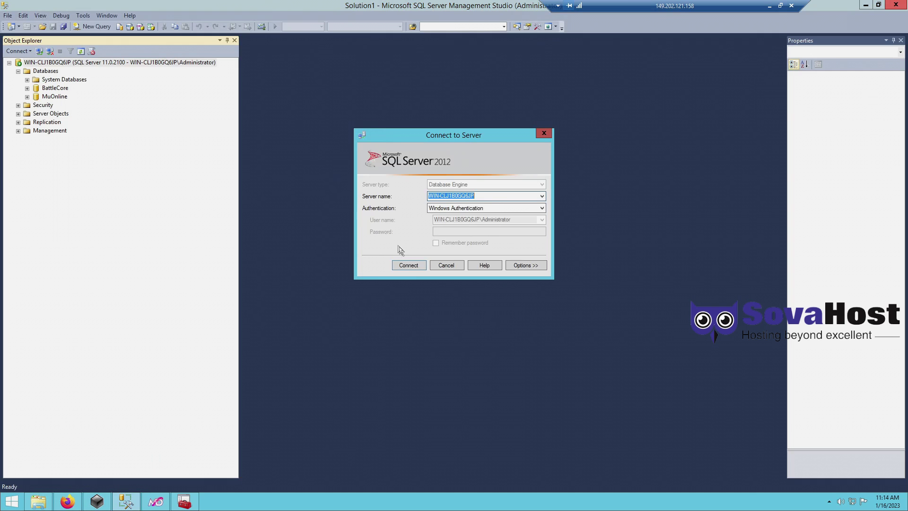
click(404, 266)
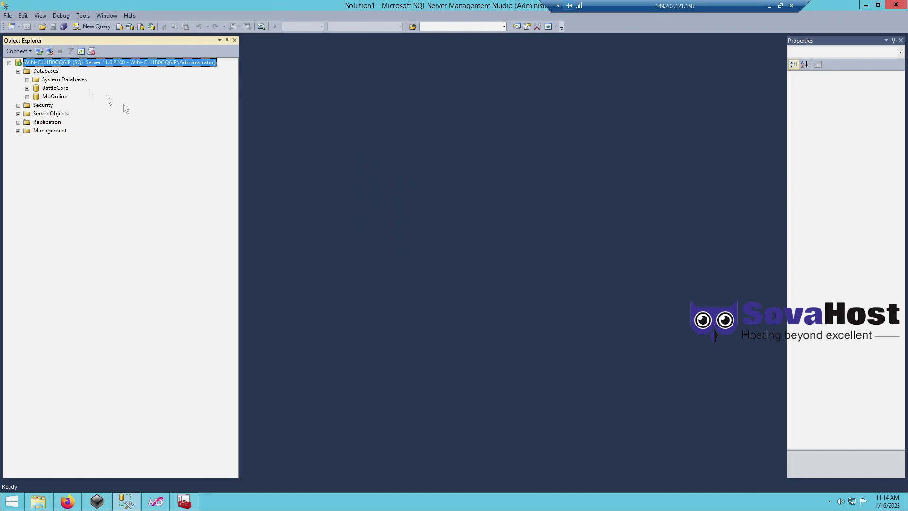
- Restart the MSSQLSERVER service, confirm it, and return to Configuration Manager
right_click(41, 71)
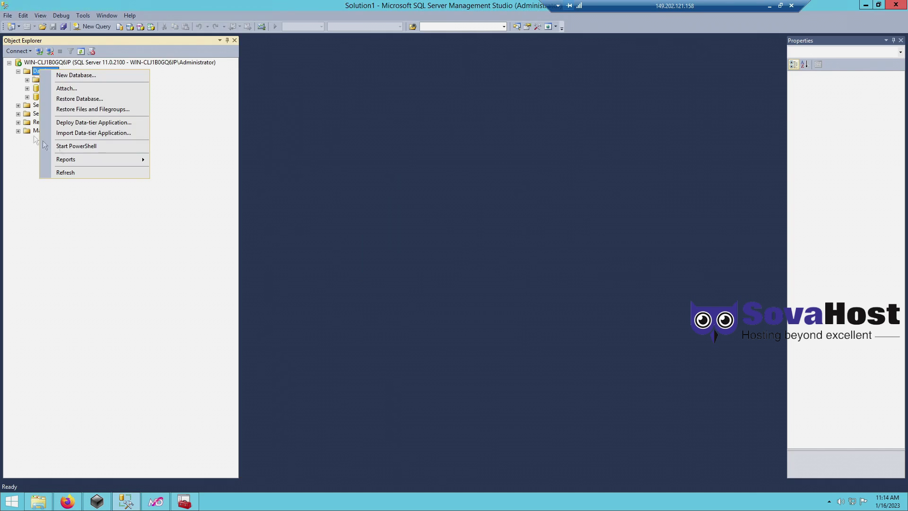
right_click(39, 63)
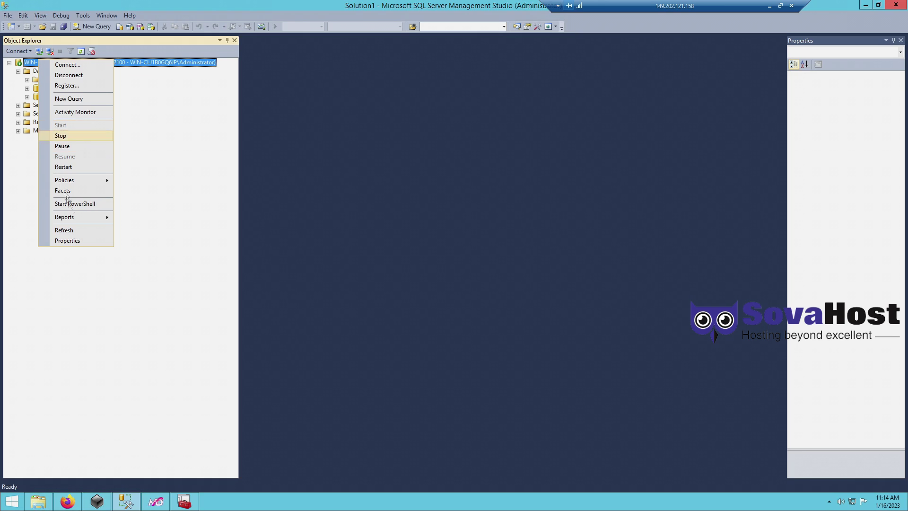
click(82, 168)
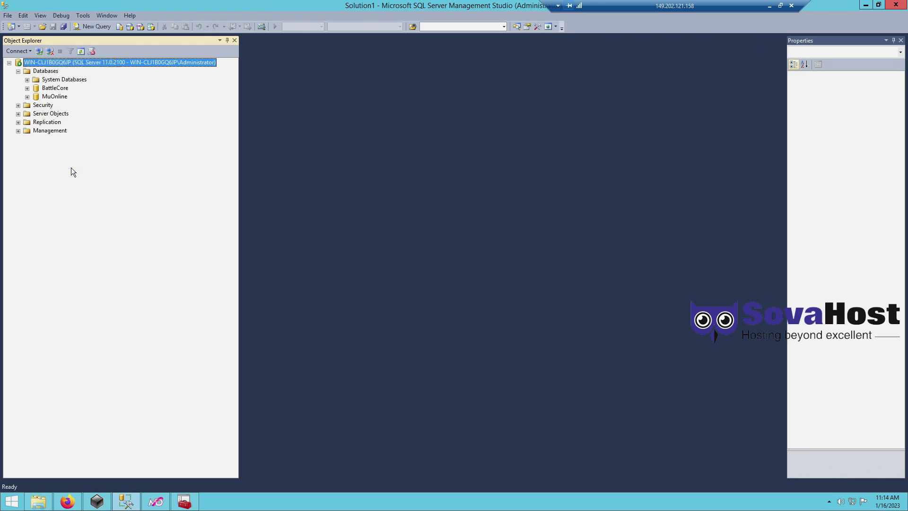
click(211, 49)
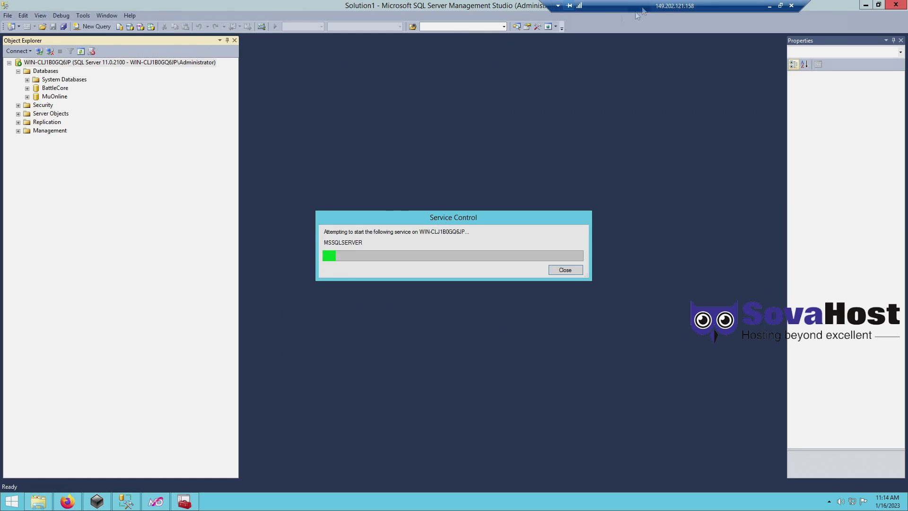
drag(676, 6, 462, 3)
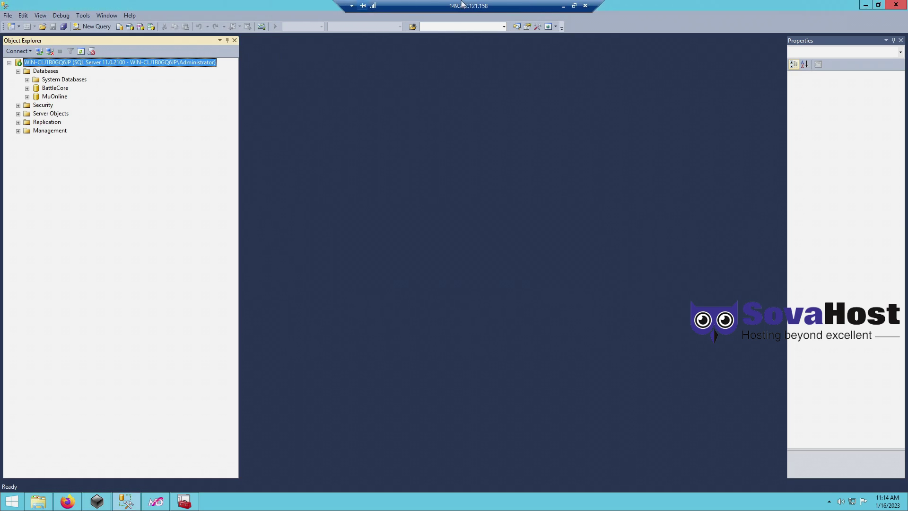
click(865, 5)
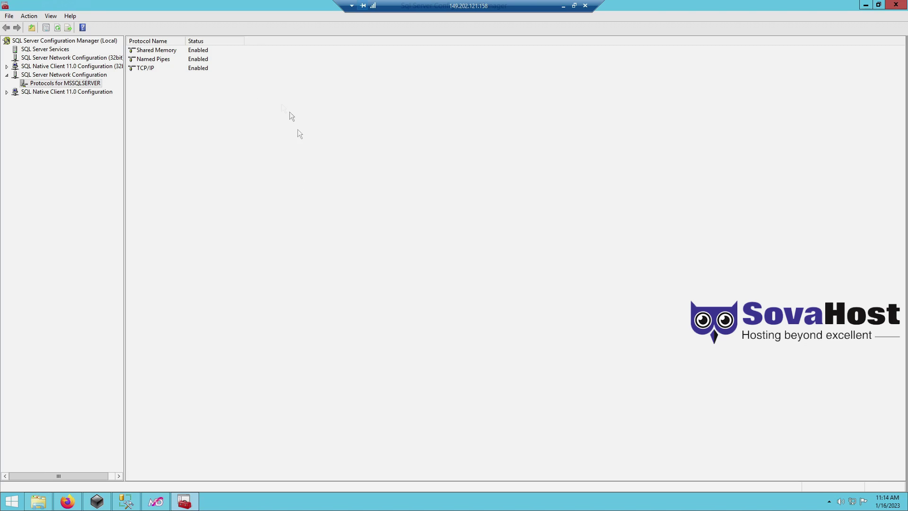
- Close Configuration Manager and open a new Firefox tab with the note 'now lets setup the website'
click(896, 4)
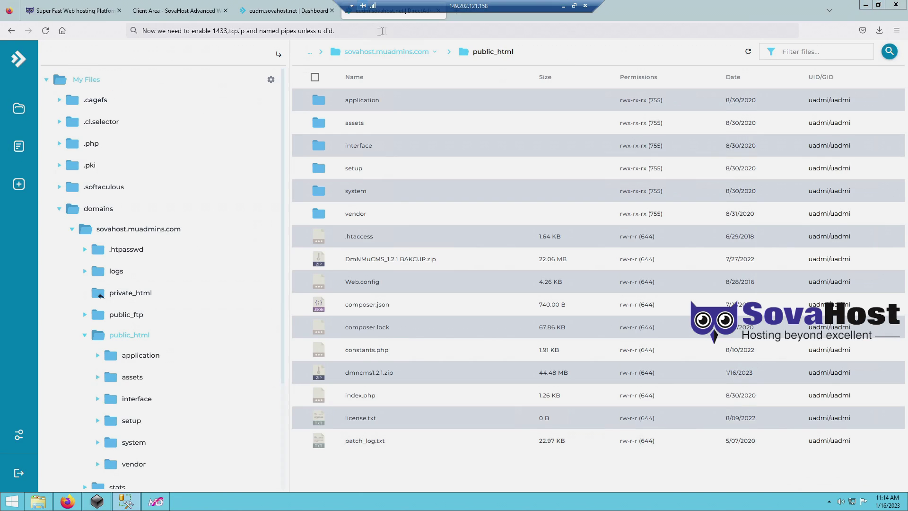
drag(392, 5, 674, 6)
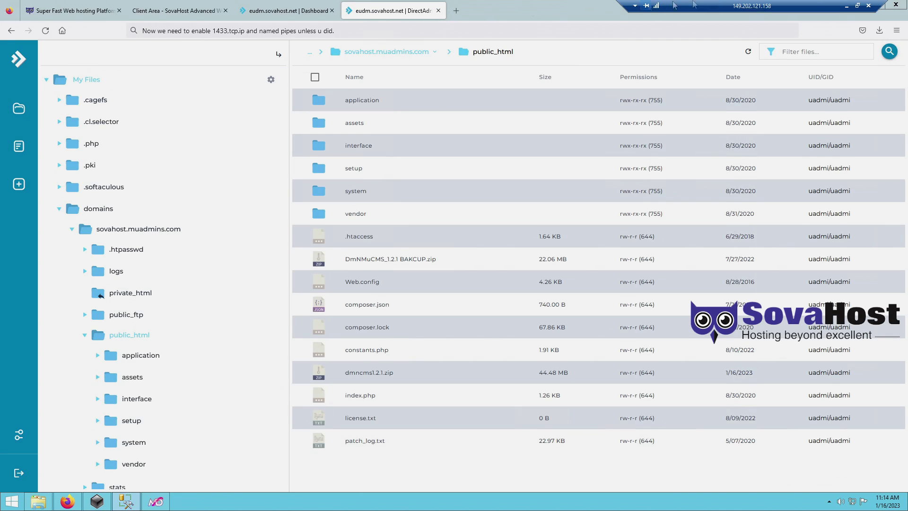
click(458, 12)
text(now)
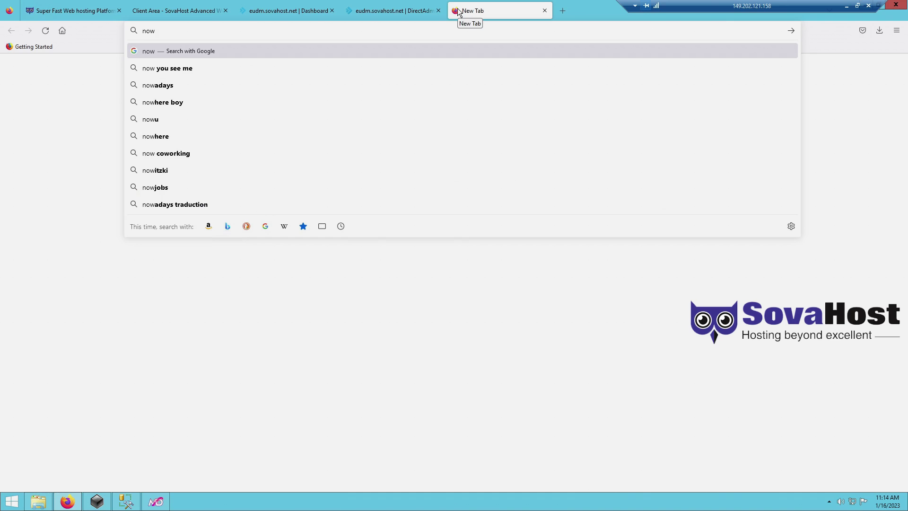
text( lets s)
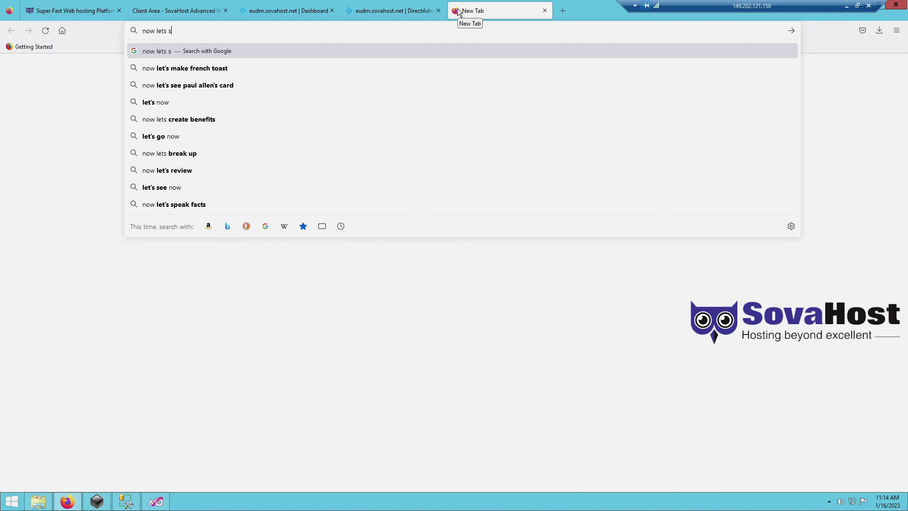
text(etup the website)
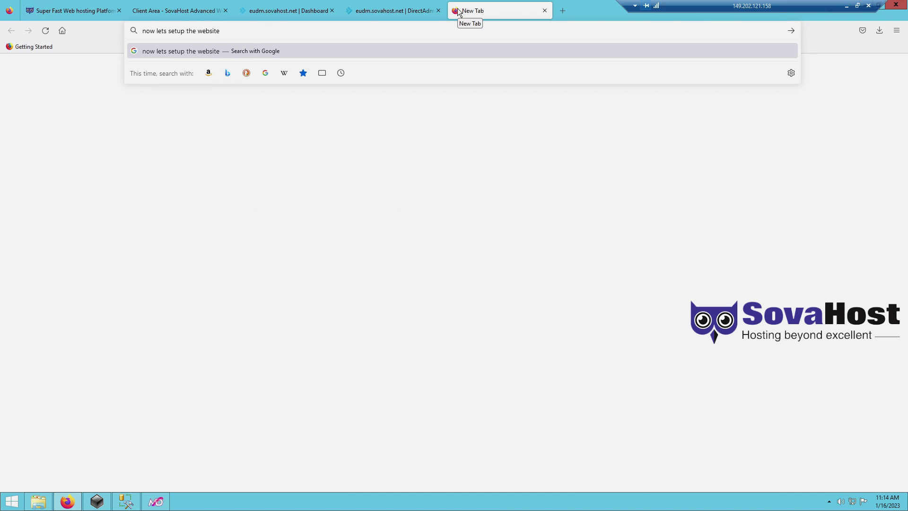
click(405, 10)
click(379, 171)
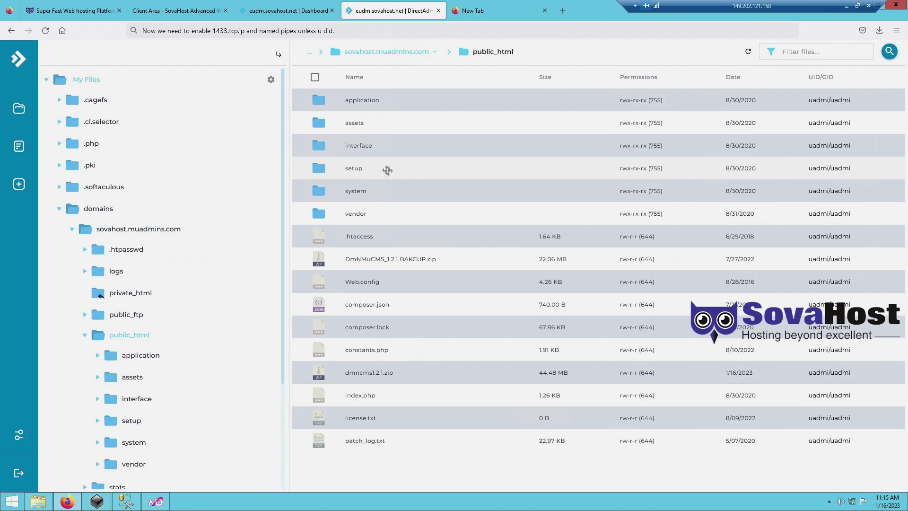
- Load sovahost.muadmins.com/setup in the new tab
click(465, 11)
text(sovahost.muadmins.com)
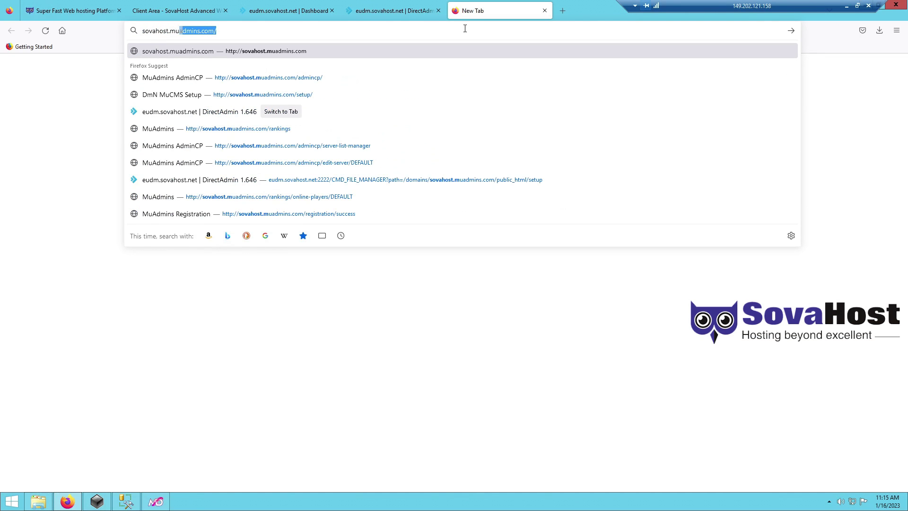
text(/setup)
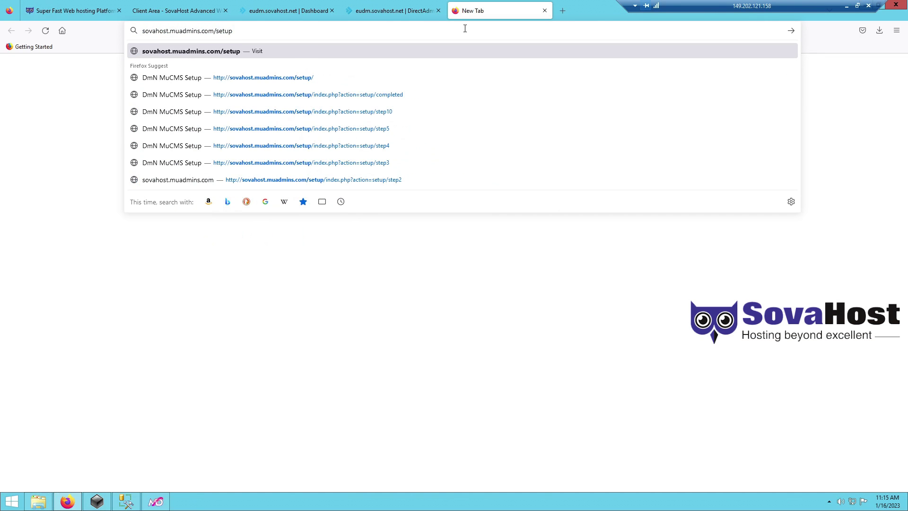
key(ctrl+a)
click(231, 30)
key(ctrl+a)
key(Return)
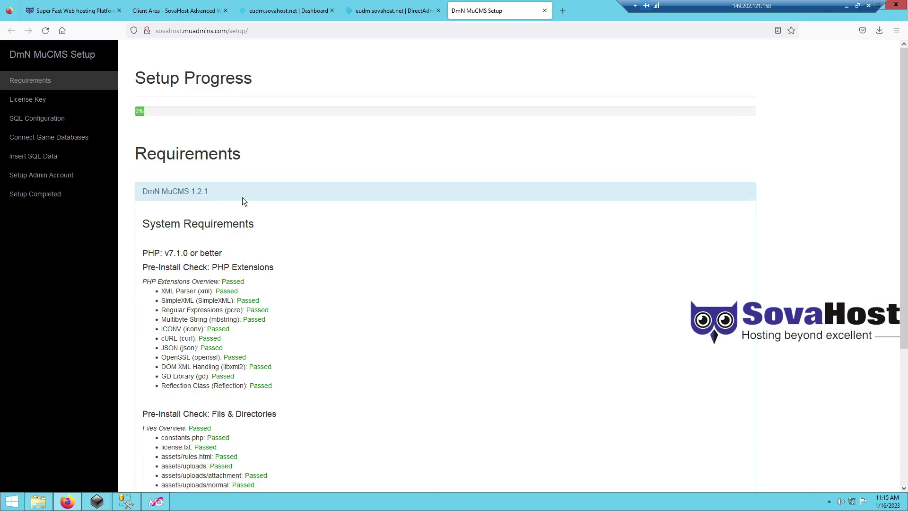
- Continue to SQL Configuration and set the SQL host to 149.202.121.158
scroll(242, 197, down, 4)
click(432, 434)
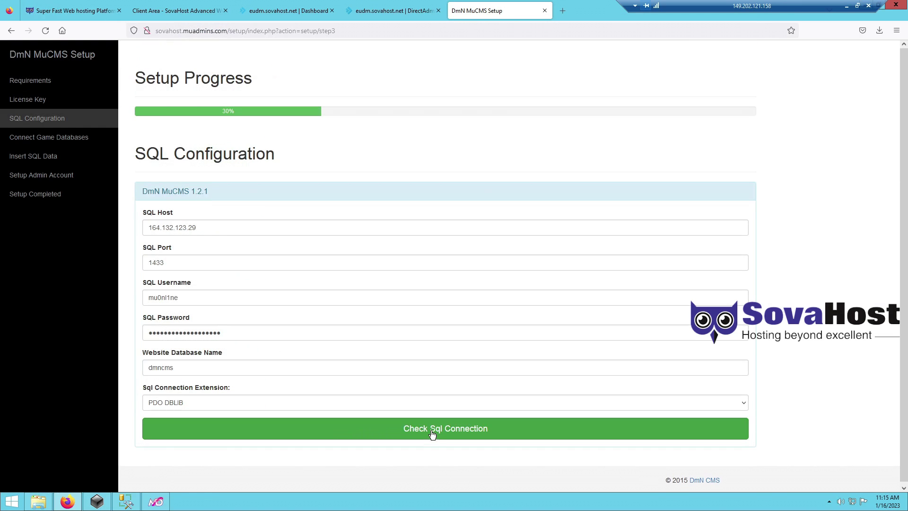
triple_click(217, 227)
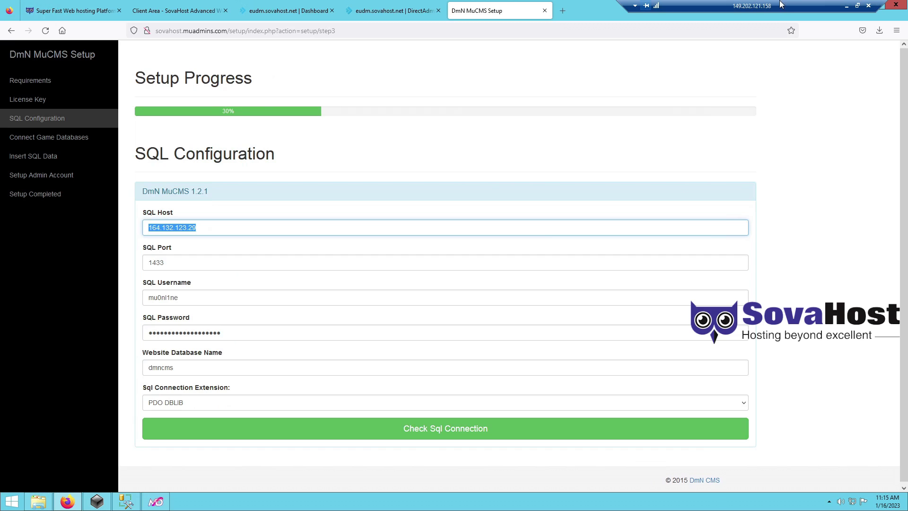
text(149)
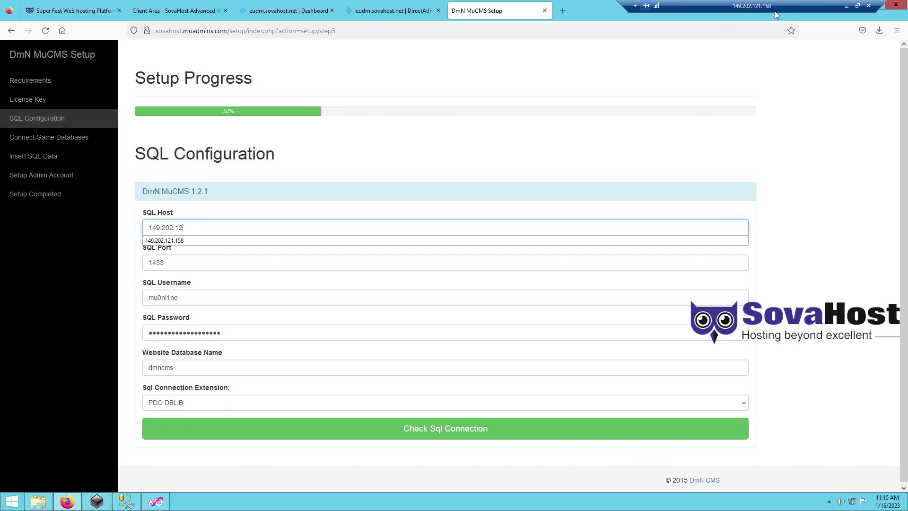
text(.202.121.158)
key(Tab)
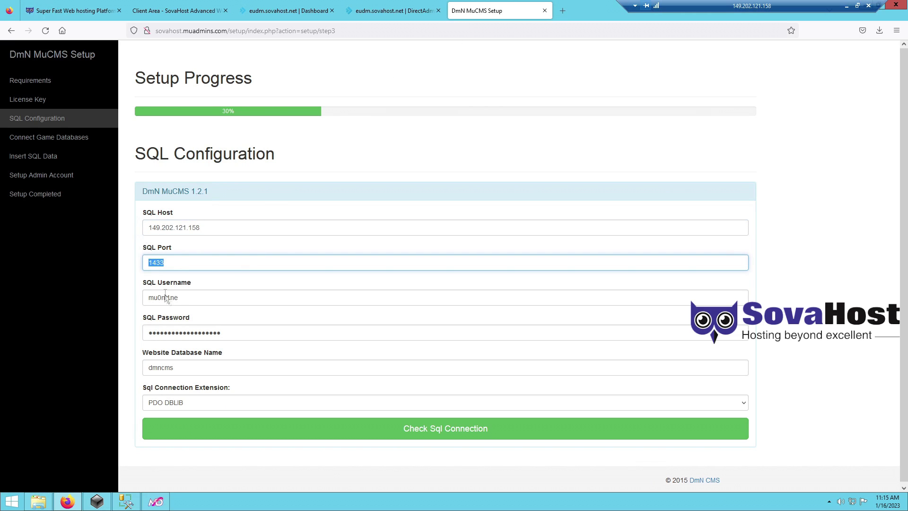
click(188, 297)
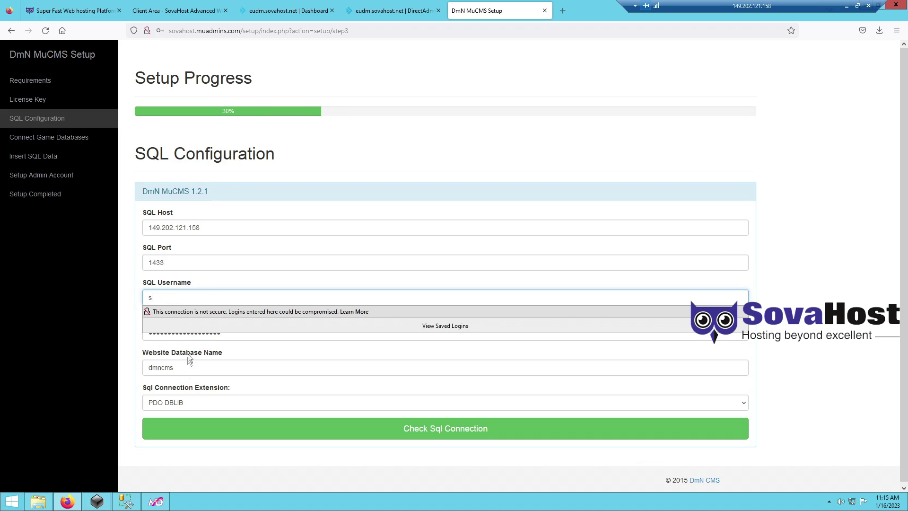
- Copy the SQL password from the server info notes and paste it into the password field
click(68, 502)
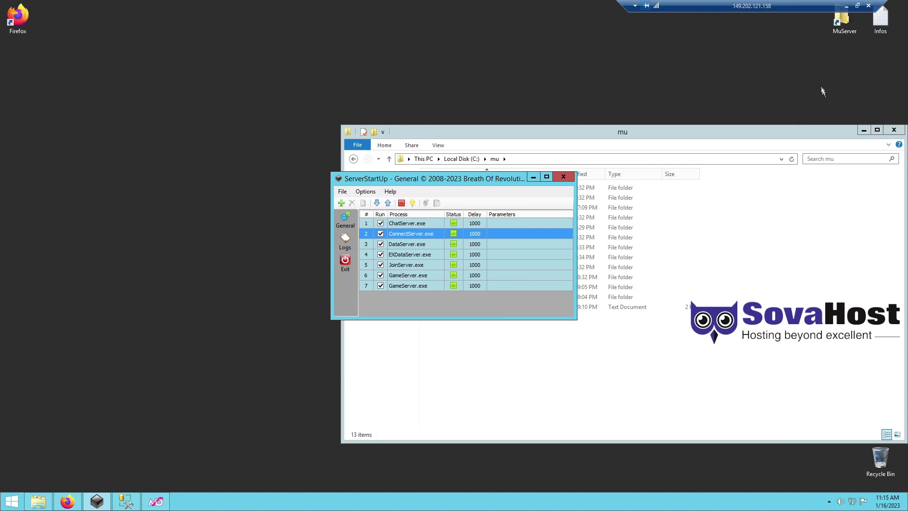
double_click(885, 33)
drag(151, 109, 541, 115)
click(758, 67)
click(67, 501)
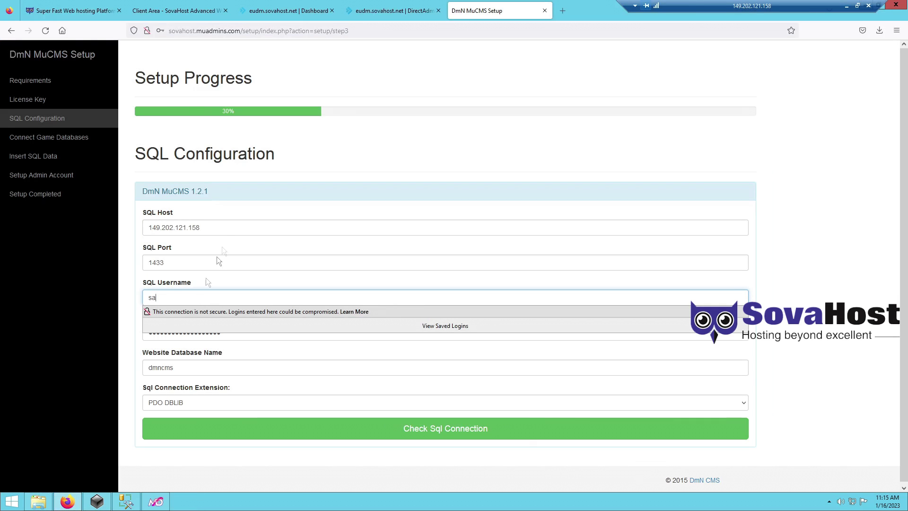
click(170, 332)
key(ctrl+a)
key(ctrl+v)
- Keep PDO DBLIB as the connection extension and test the SQL connection
drag(177, 369, 136, 370)
click(189, 403)
click(218, 452)
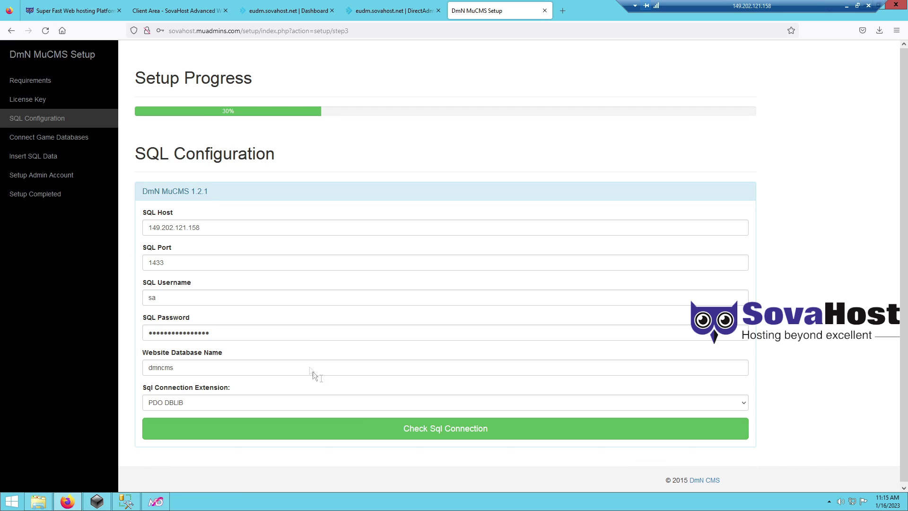
click(419, 431)
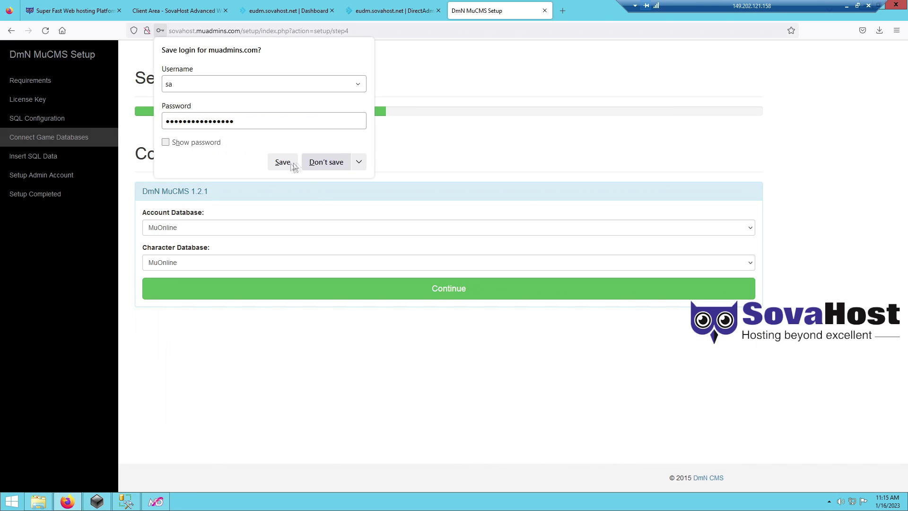
- Keep MuOnline databases, choose Season 15 and higher with Overwrite Existing Tables, and proceed
click(309, 162)
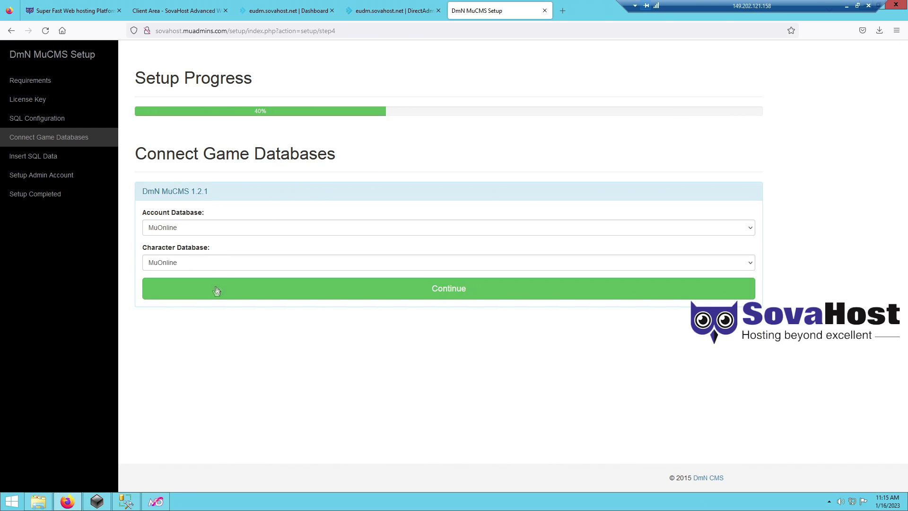
click(453, 290)
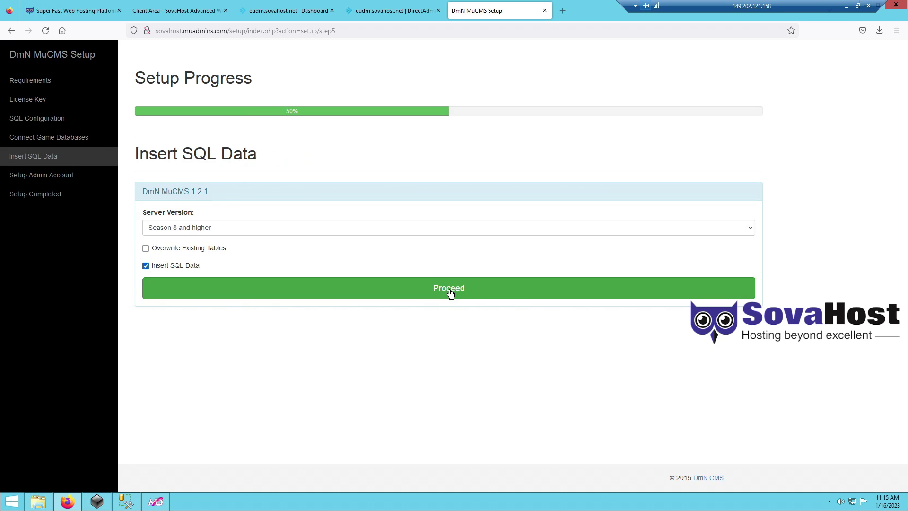
click(225, 229)
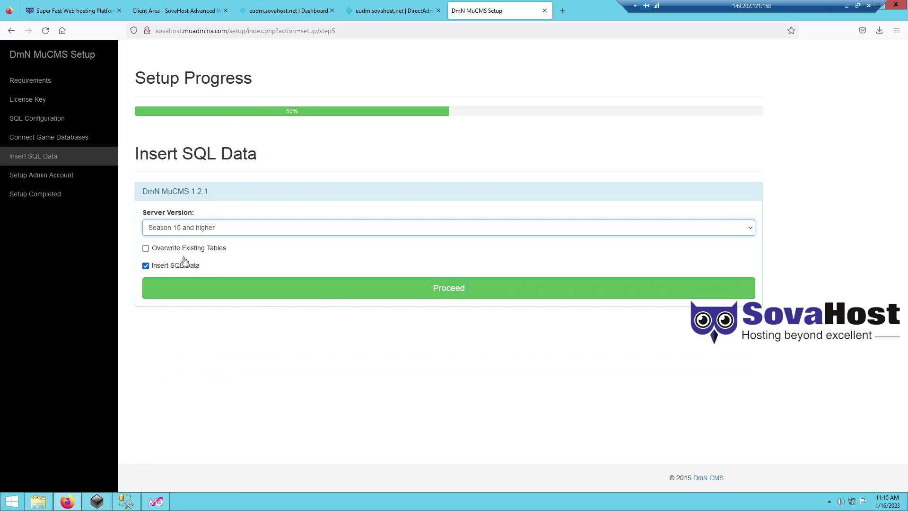
click(185, 249)
click(315, 291)
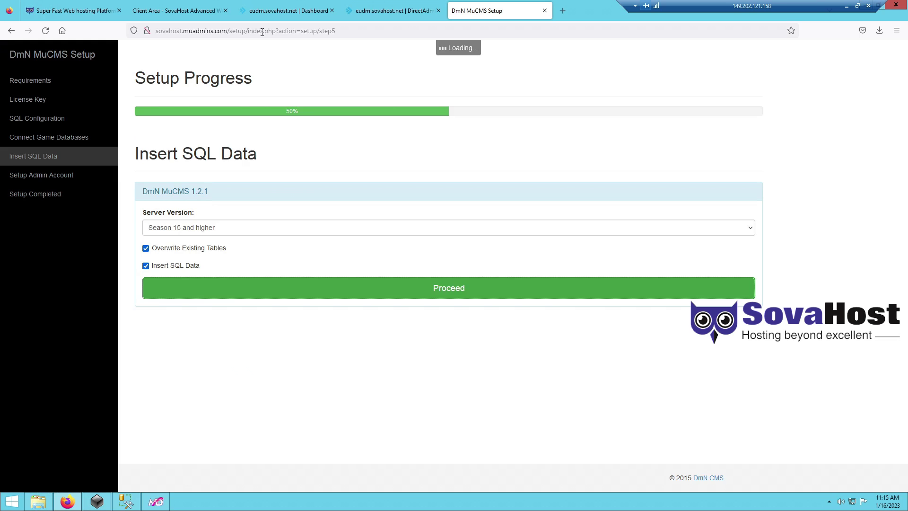
click(262, 31)
text(i am usingg )
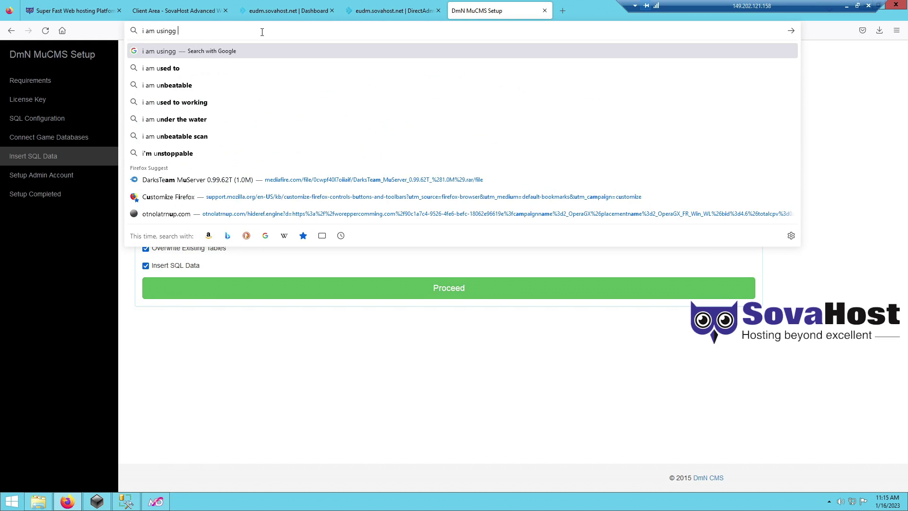
text(a s17 files, meaning thi v)
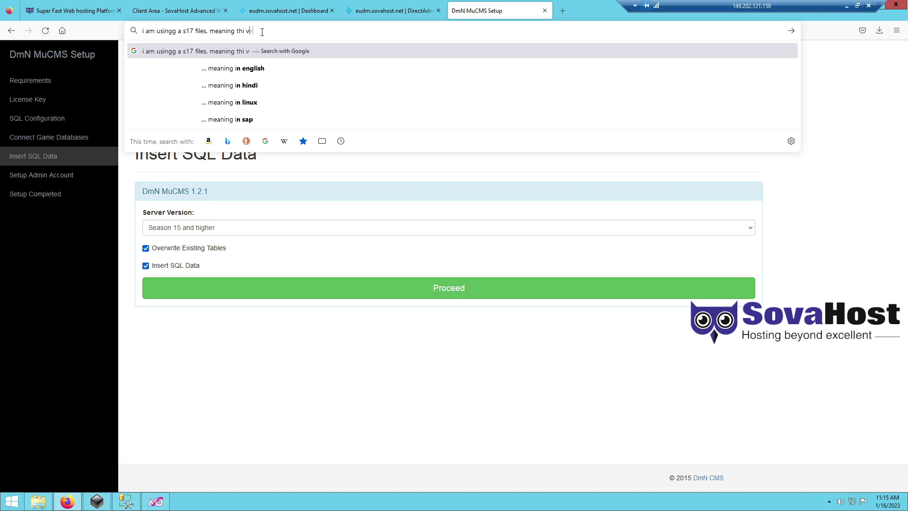
- Finish the note about choosing files by season version, then proceed with the SQL data insert
key(BackSpace)
key(BackSpace)
text(s version)
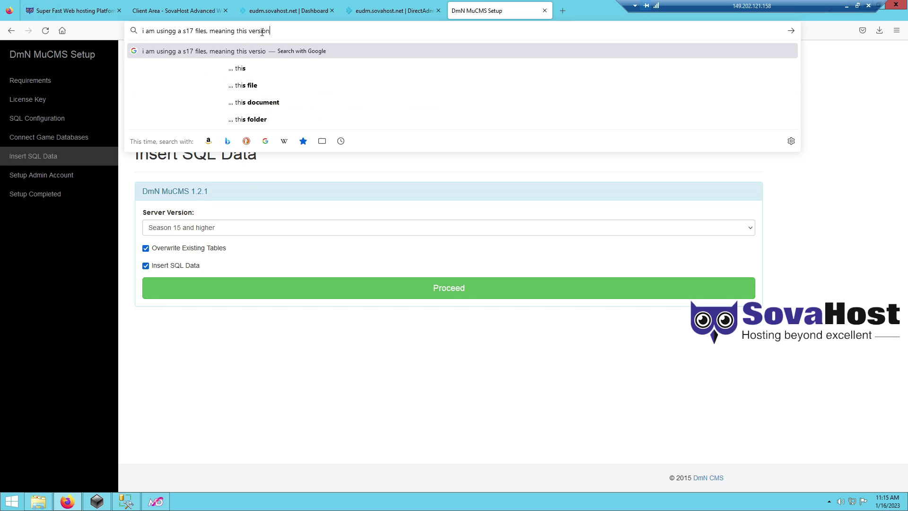
text(. choose yours)
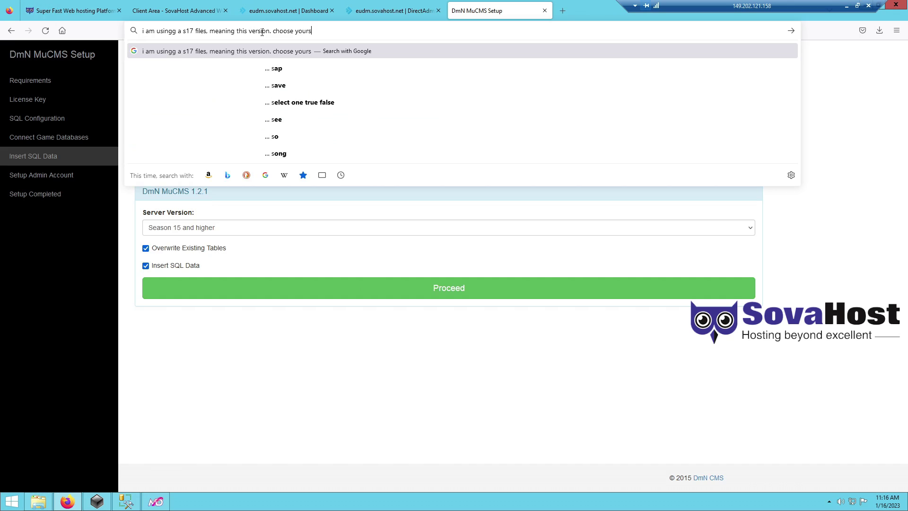
text( accorrdingly.)
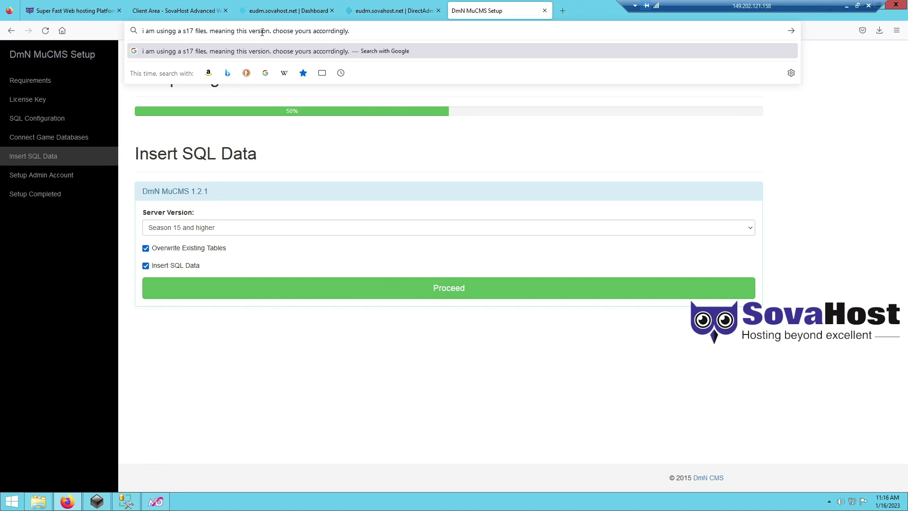
text( also not all ffere)
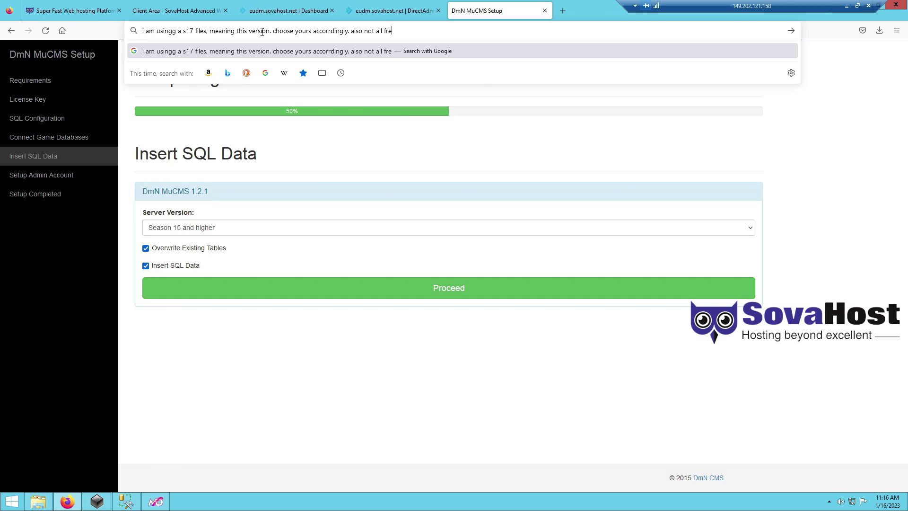
text(e websites have everything upda)
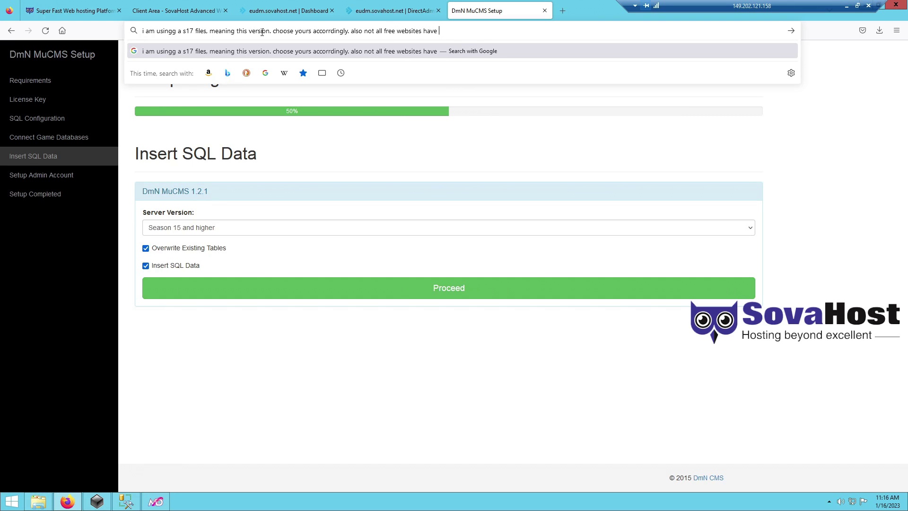
key(BackSpace)
key(BackSpace)
text(-to date)
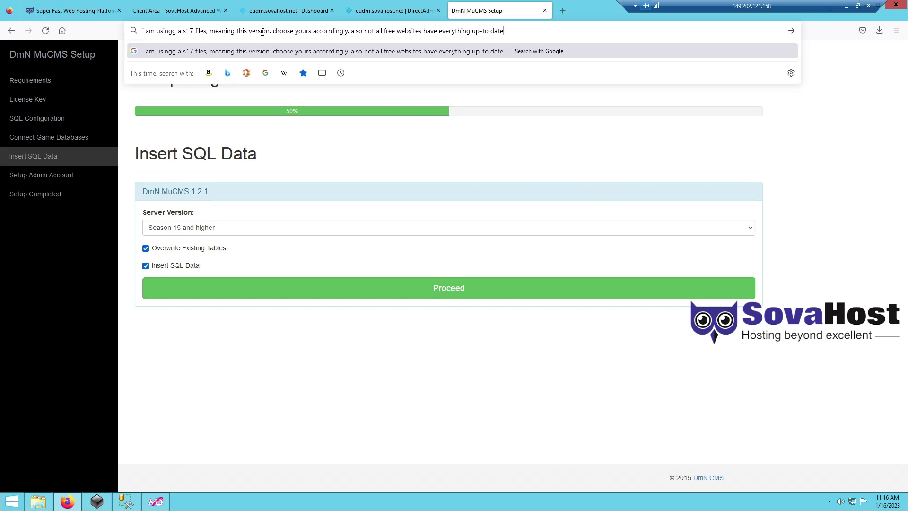
text( meaning u must)
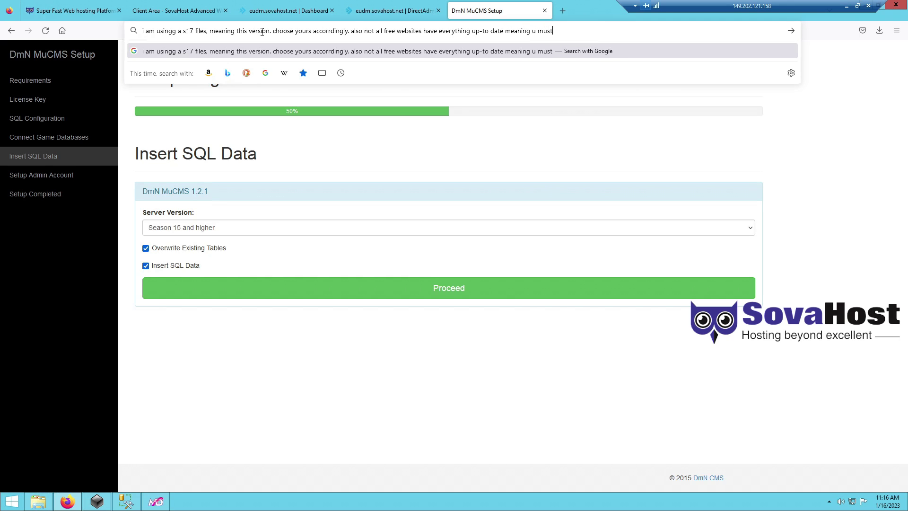
text( do some add)
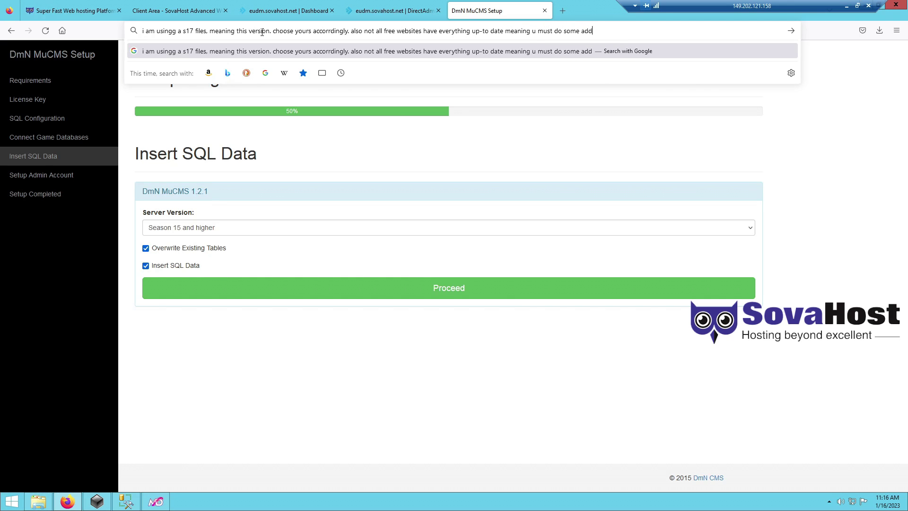
text( and mod)
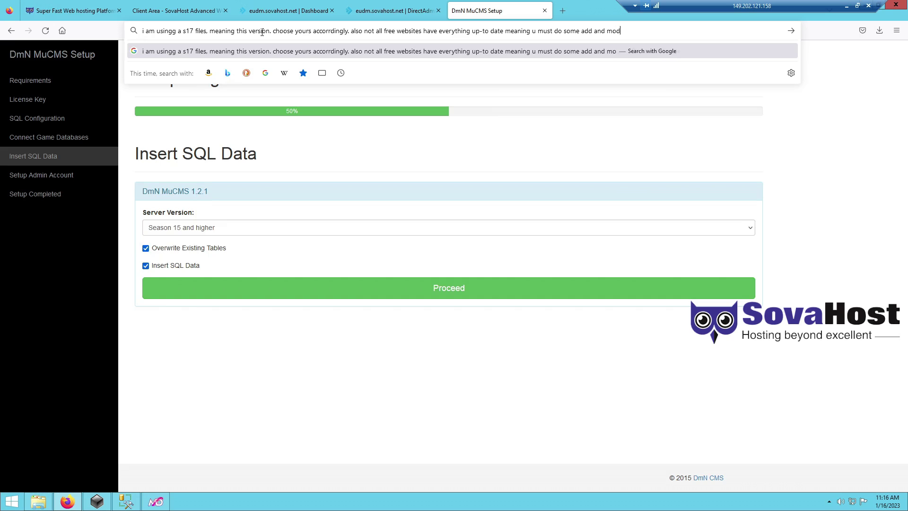
text(ifications if u have s)
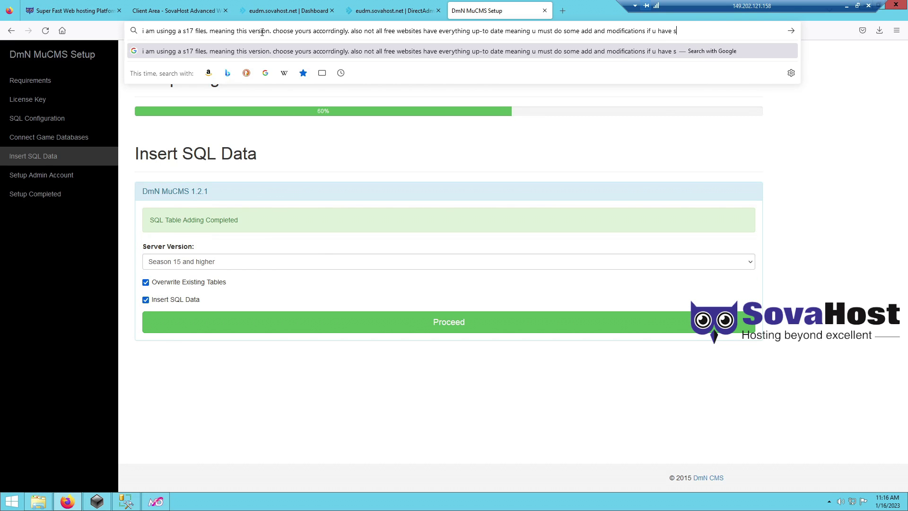
text(16 or higher)
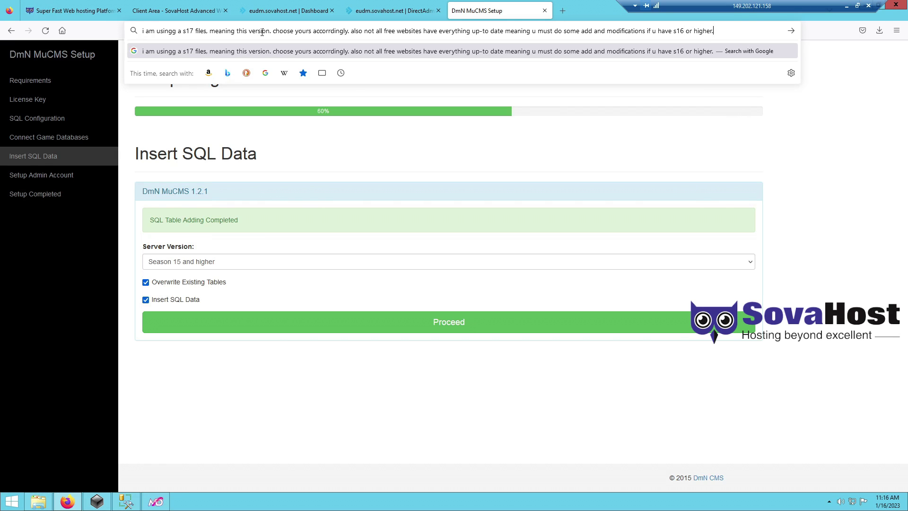
text(.)
click(445, 326)
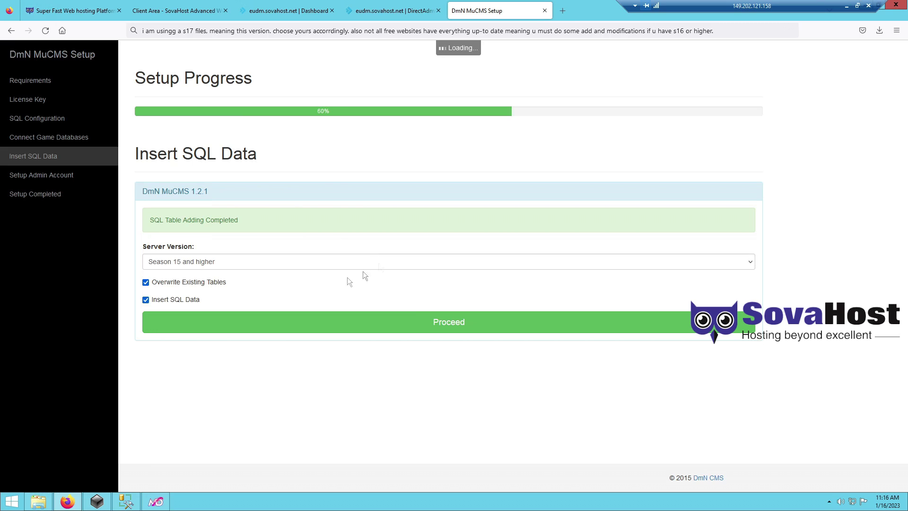
- Replace the note with one explaining the upcoming admin account and website adjustments
click(728, 33)
key(ctrl+a)
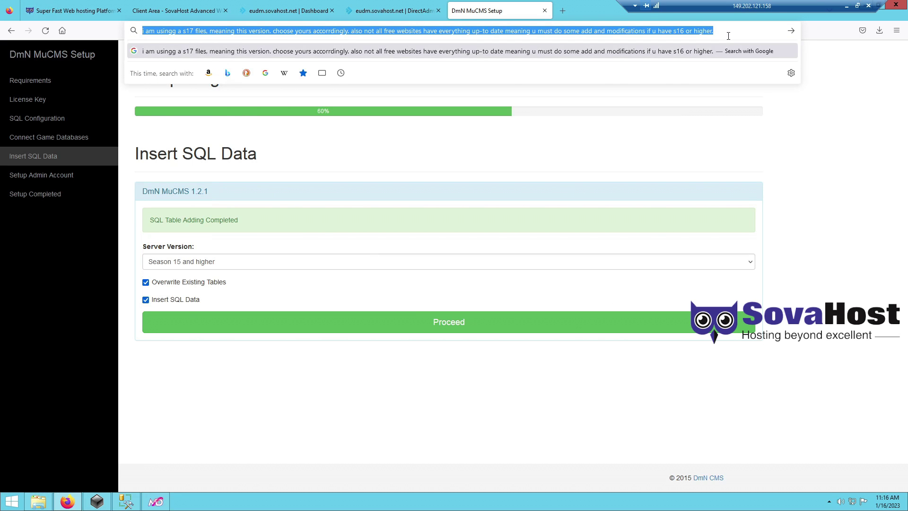
key(BackSpace)
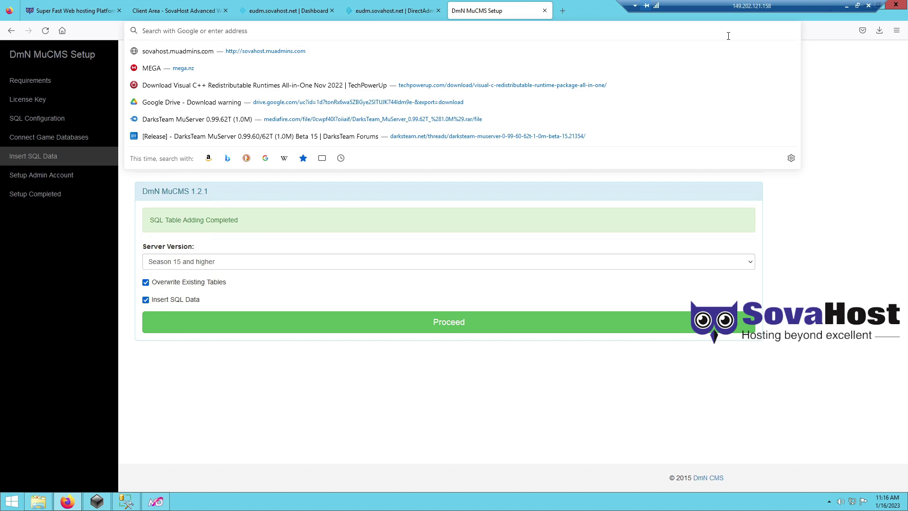
text(this will take a fe)
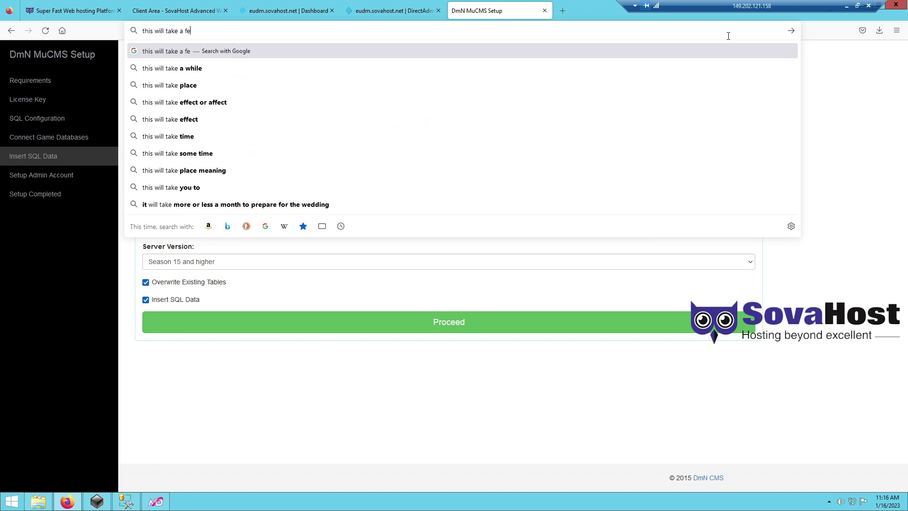
text(w minutes, then we w)
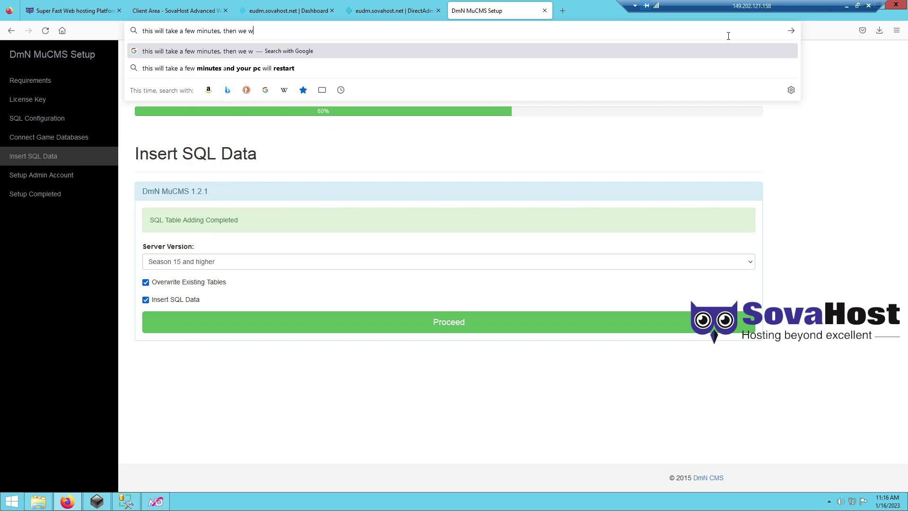
text(ill make a admin account (that u must have account i ngame already)
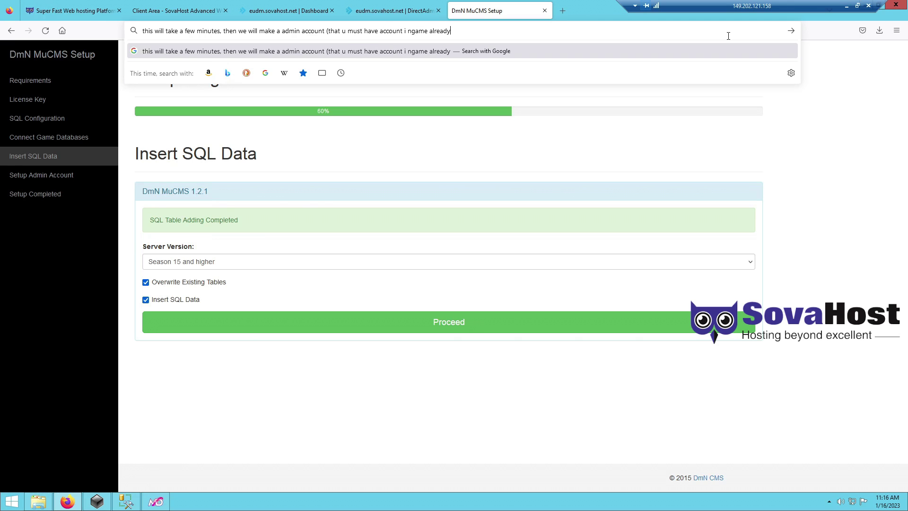
click(414, 31)
key(BackSpace)
click(414, 30)
text(and we will use )
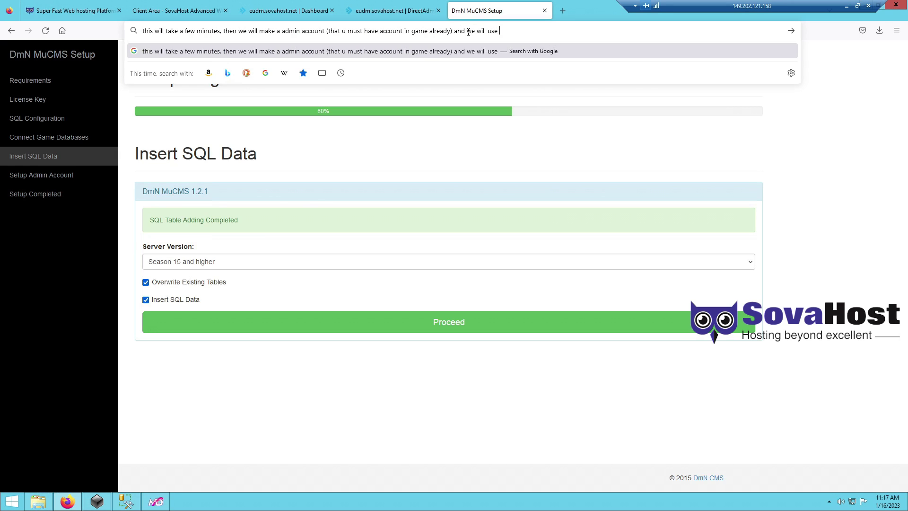
text(that to do some )
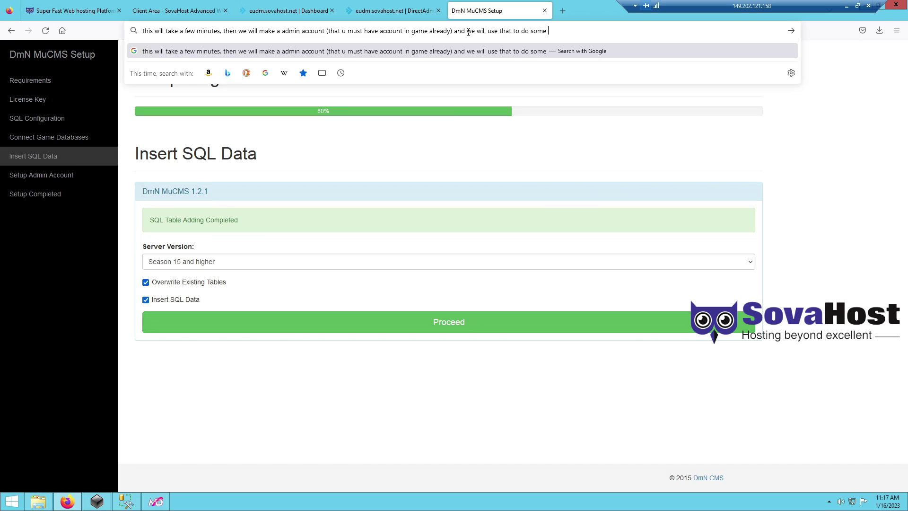
text(website adjustmenn)
text(s.)
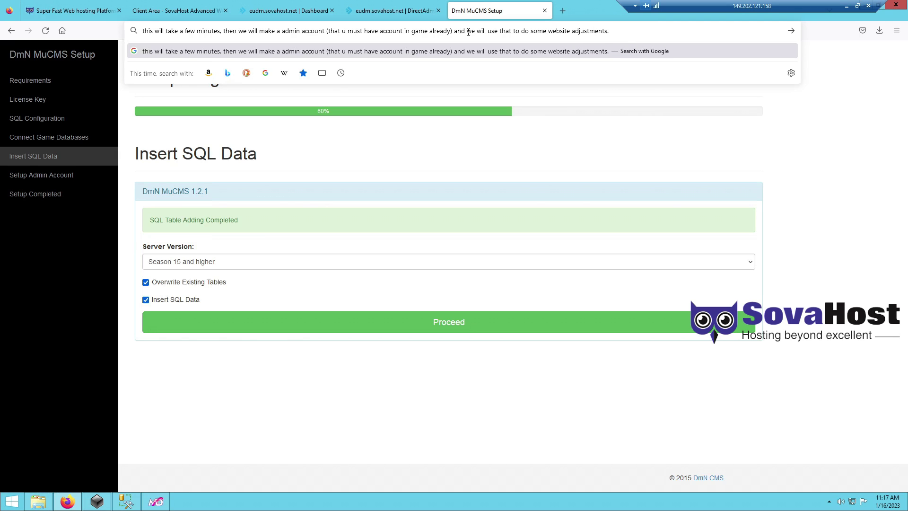
text( icnlduing)
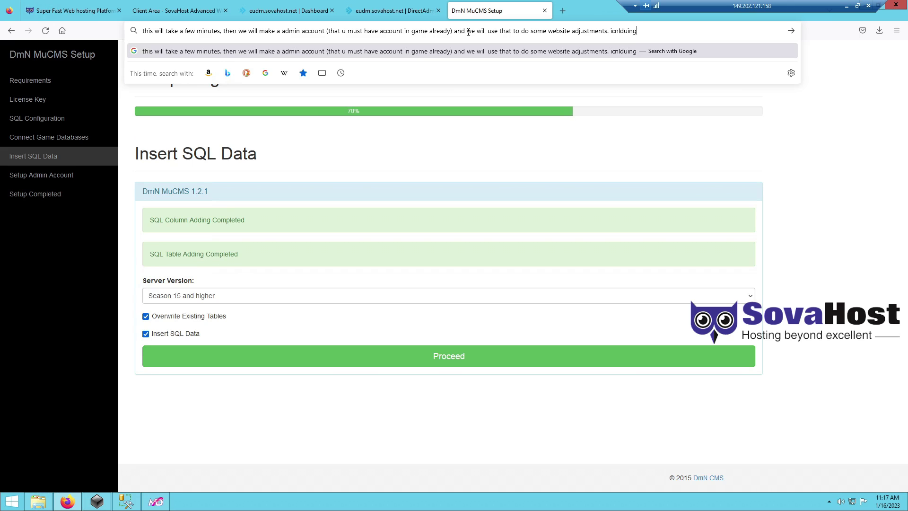
key(BackSpace)
key(BackSpace)
key(BackSpace)
key(BackSpace)
key(BackSpace)
key(BackSpace)
key(BackSpace)
key(BackSpace)
text(nc)
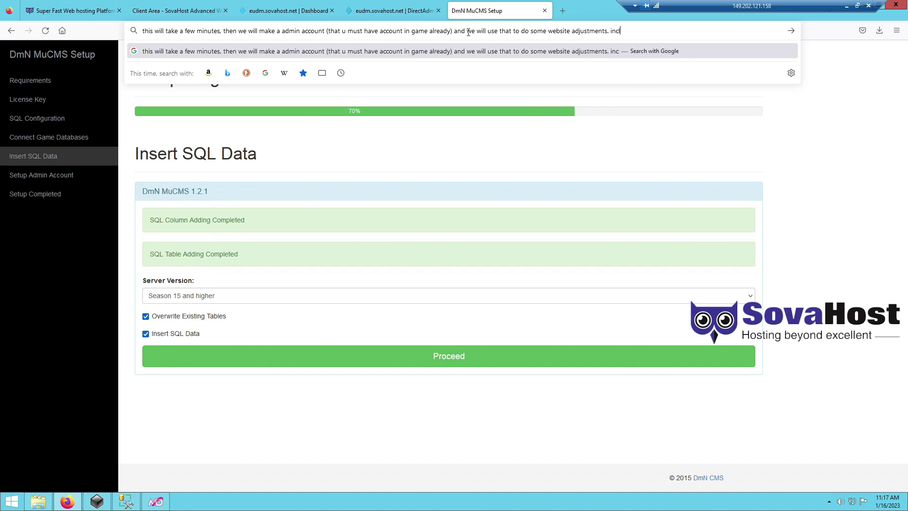
text(luding some configs)
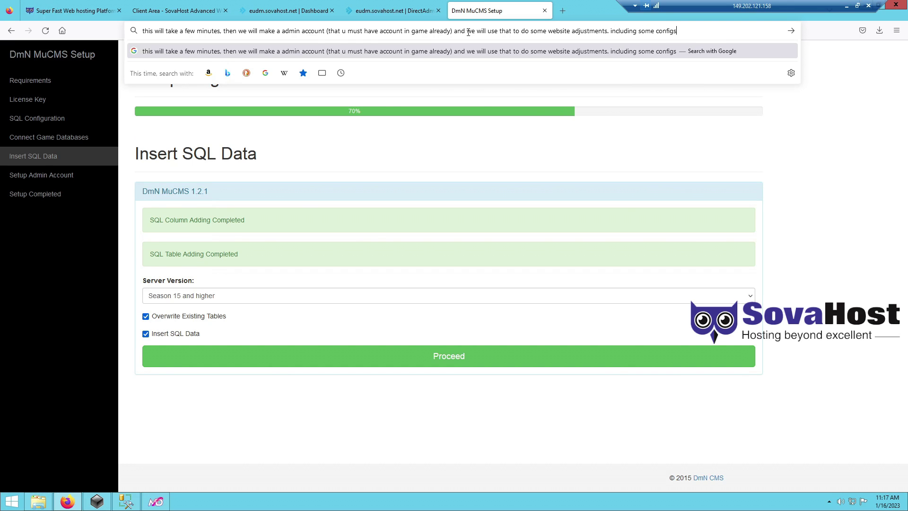
text(, or fixes)
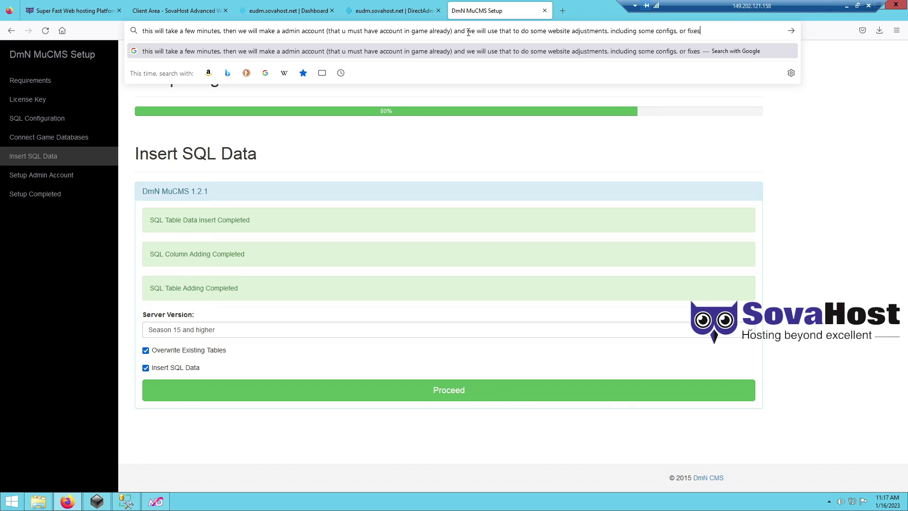
text(quickly.)
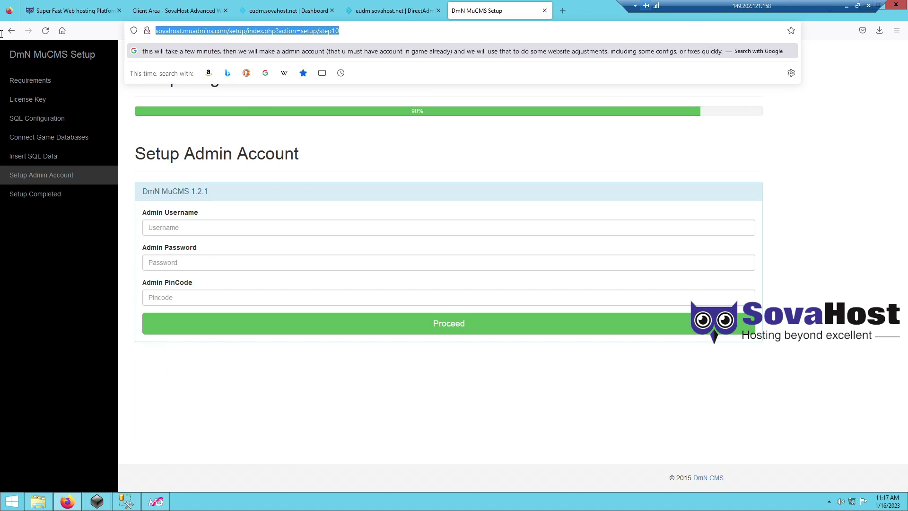
- Create admin account 'muadmins' with a password and PIN, finish setup, and open Website AdminCP
click(220, 224)
text(muadmins)
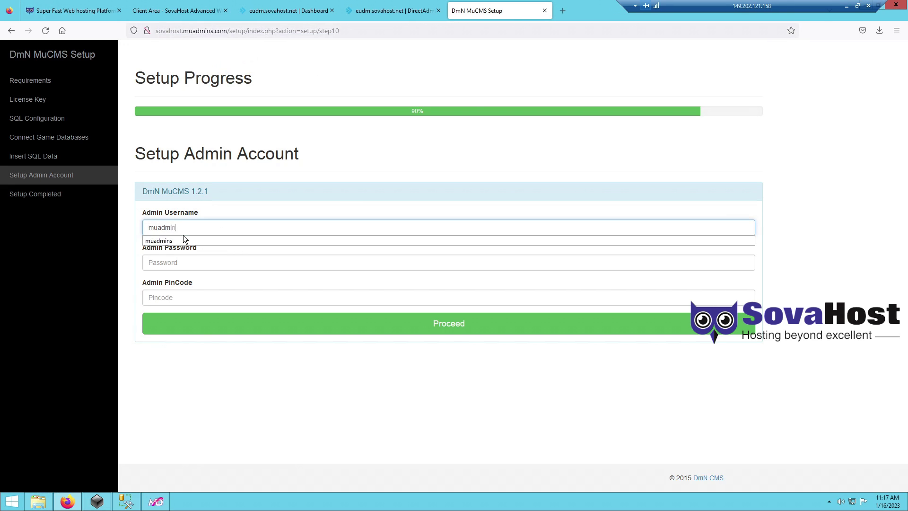
key(Tab)
text(••••••)
key(Tab)
text(123123)
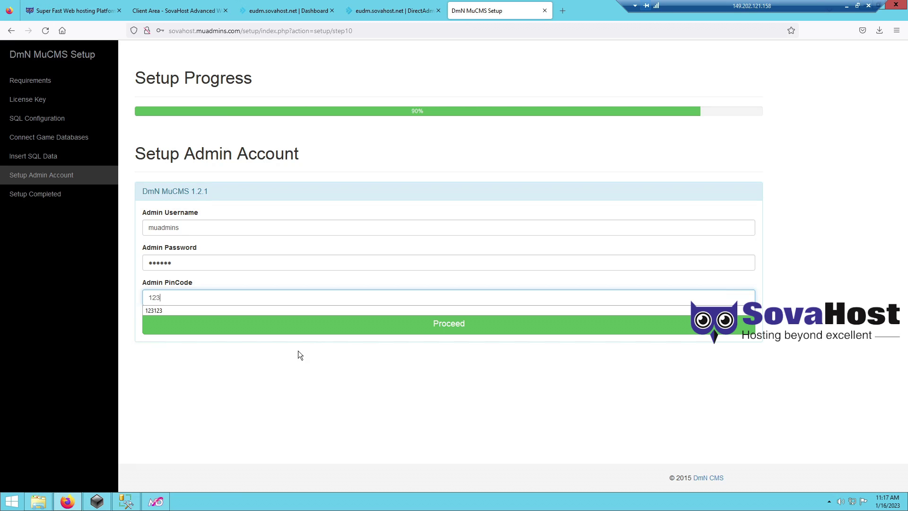
click(421, 334)
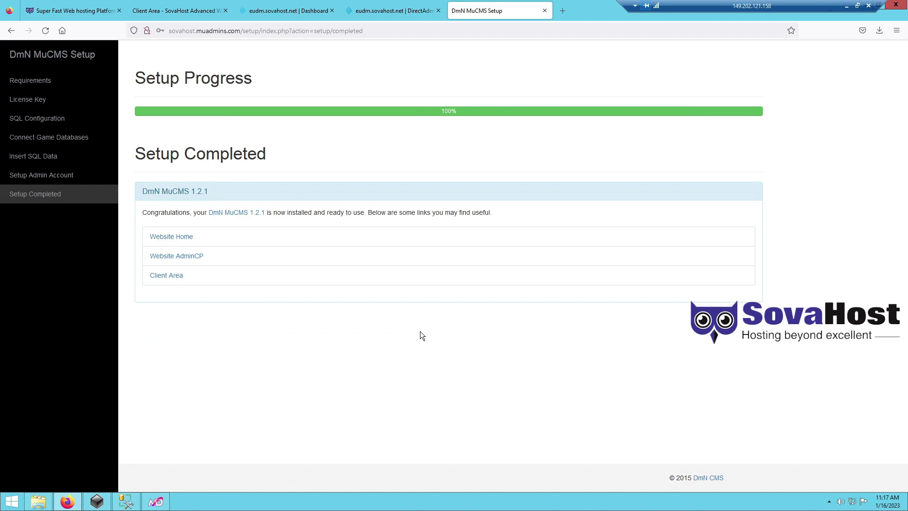
middle_click(184, 256)
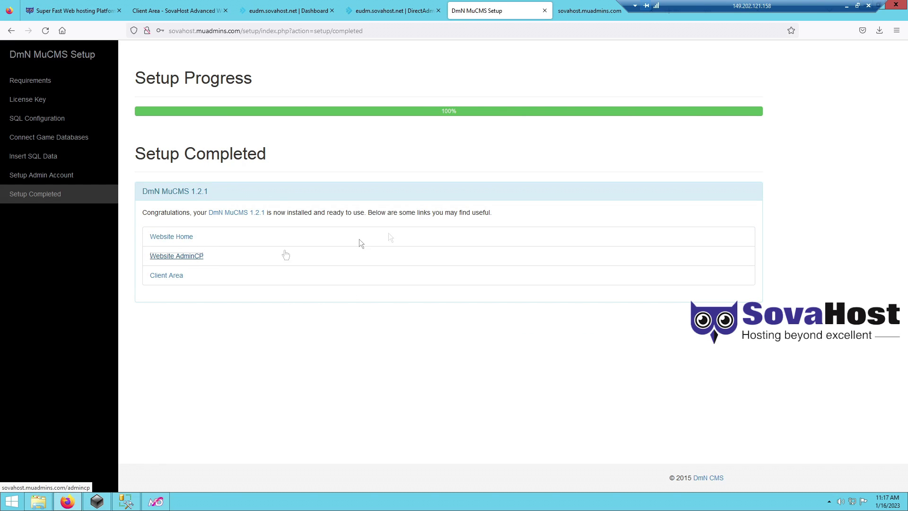
click(607, 12)
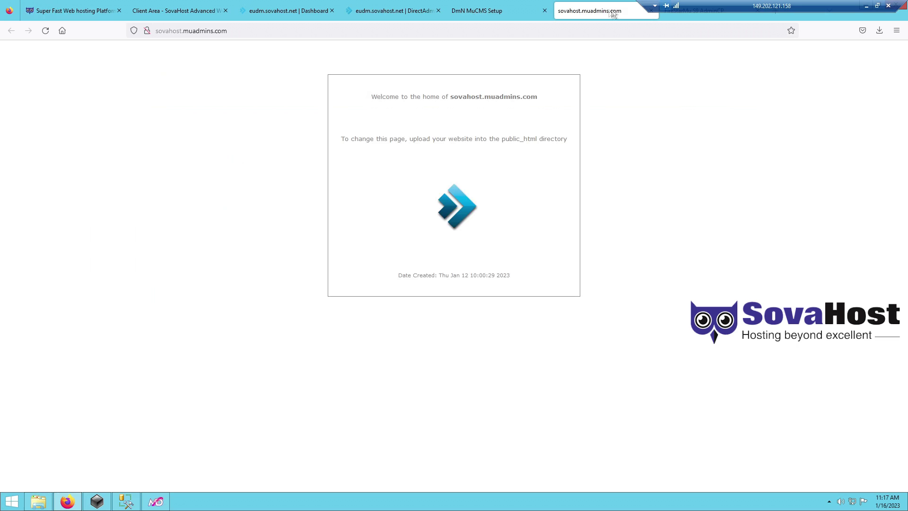
- Note the cache issue, then load sovahost.muadmins.com in a new private window
click(614, 31)
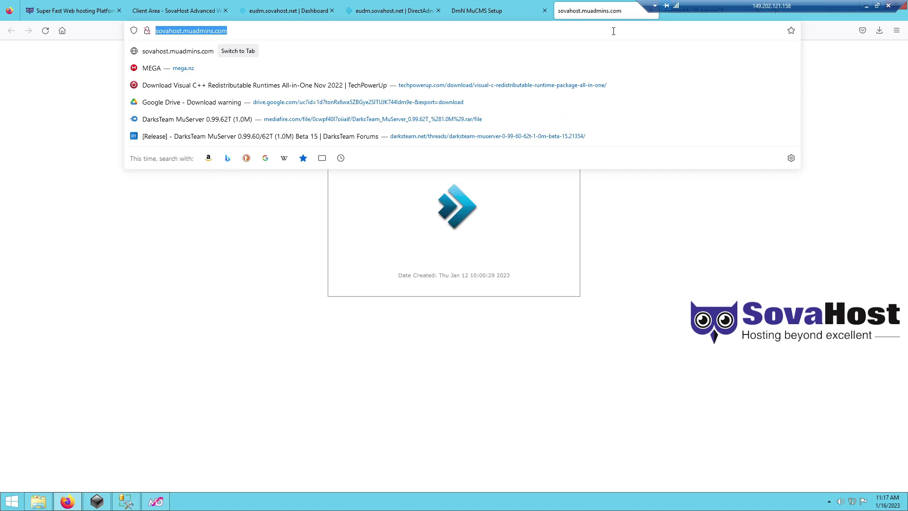
text(this is cache i)
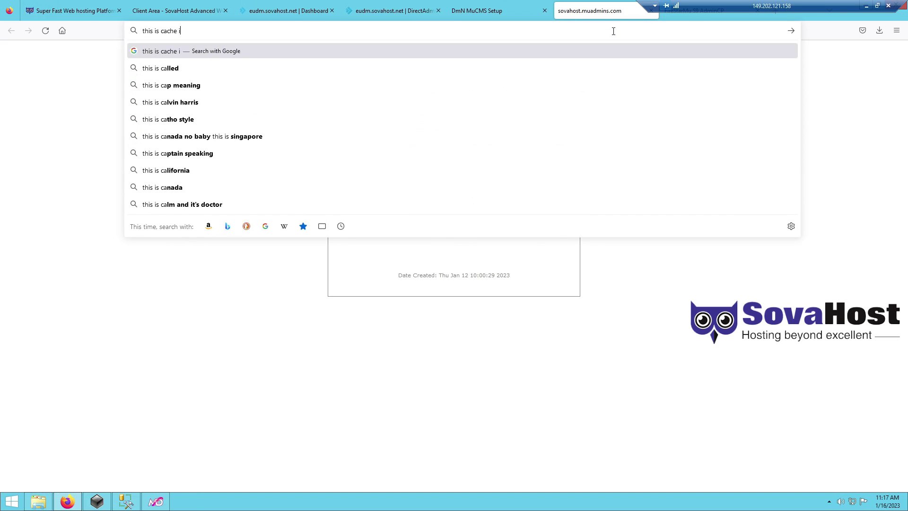
text(ssue, so just open )
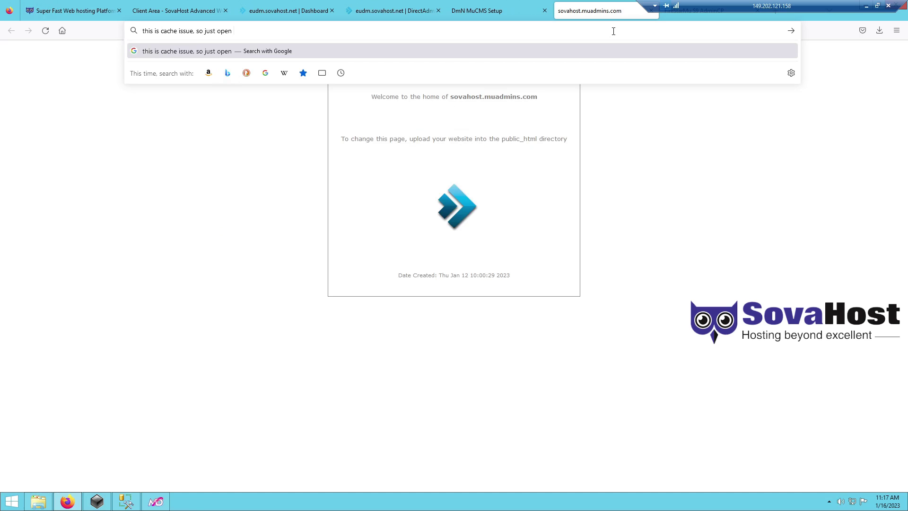
text(private new tab)
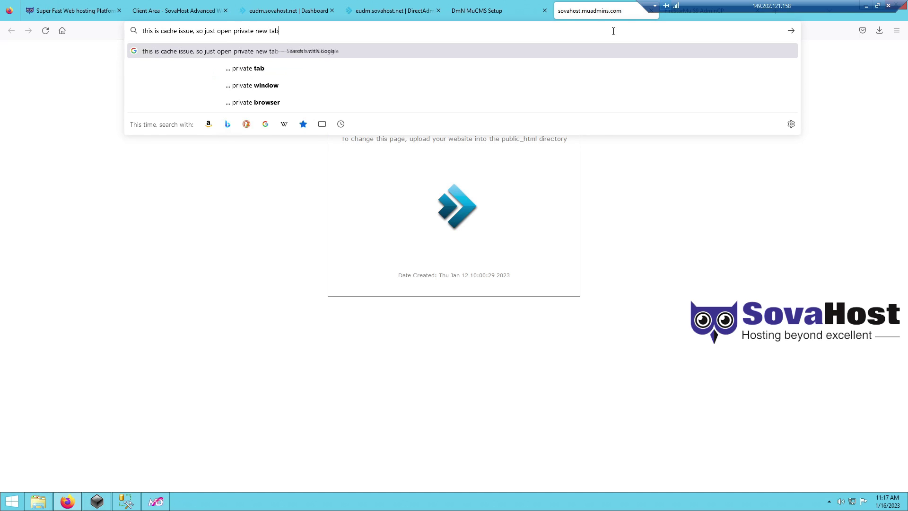
click(896, 30)
click(810, 99)
text(sovaho)
key(Return)
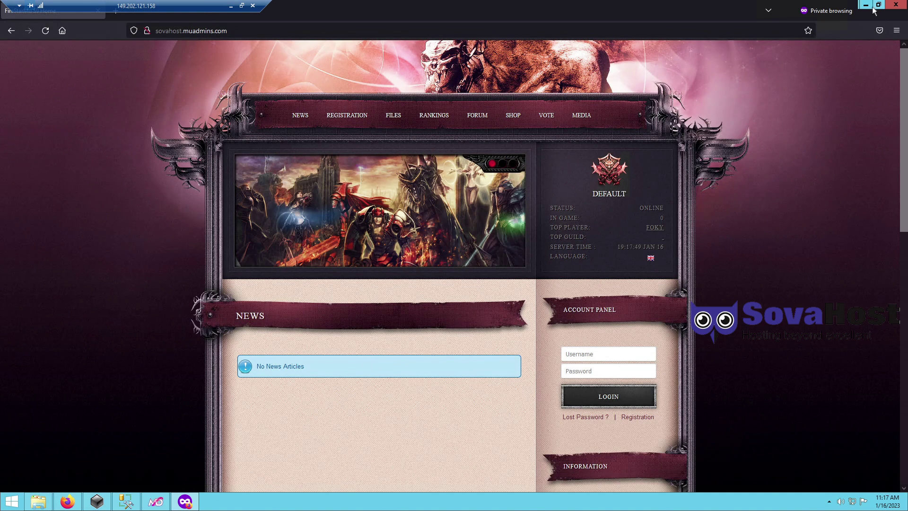
click(865, 6)
- Switch to the AdminCP login tab, move it among the tabs, and begin a note
click(694, 9)
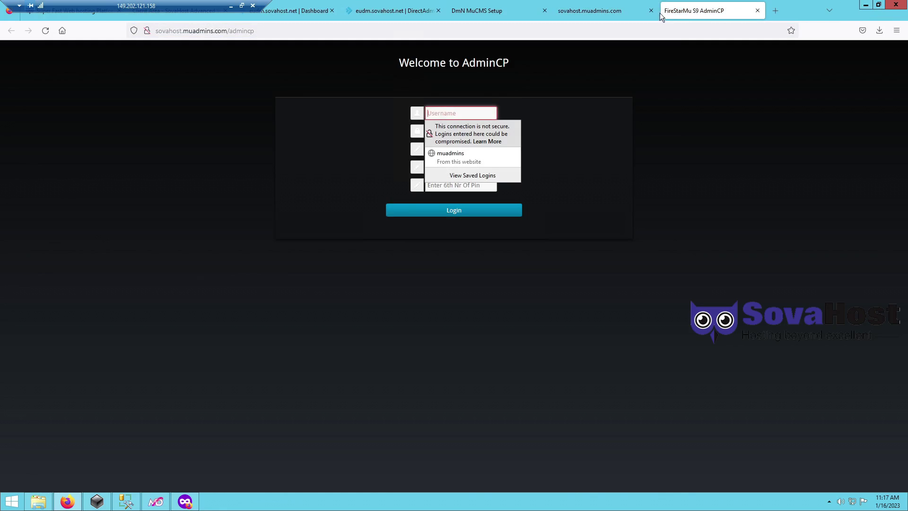
drag(694, 8, 595, 27)
click(309, 34)
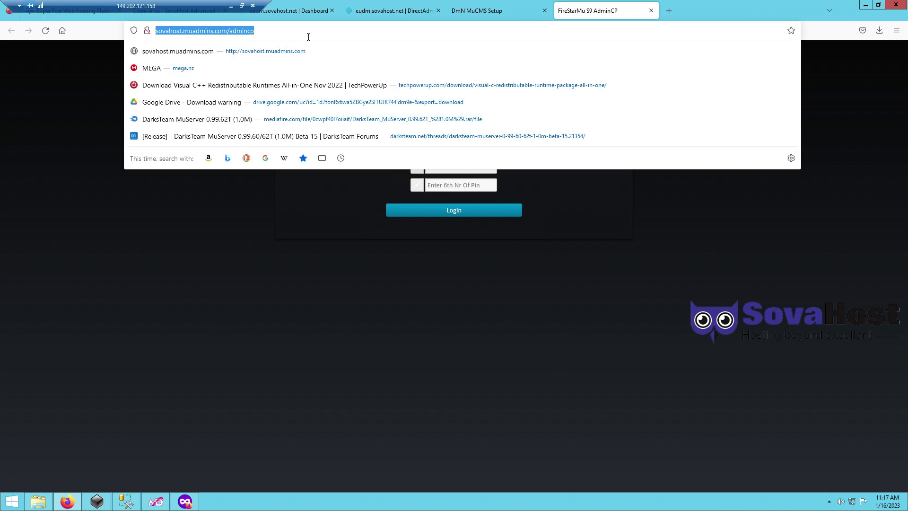
click(308, 37)
text(this paneel here to edit most stuff, lets login)
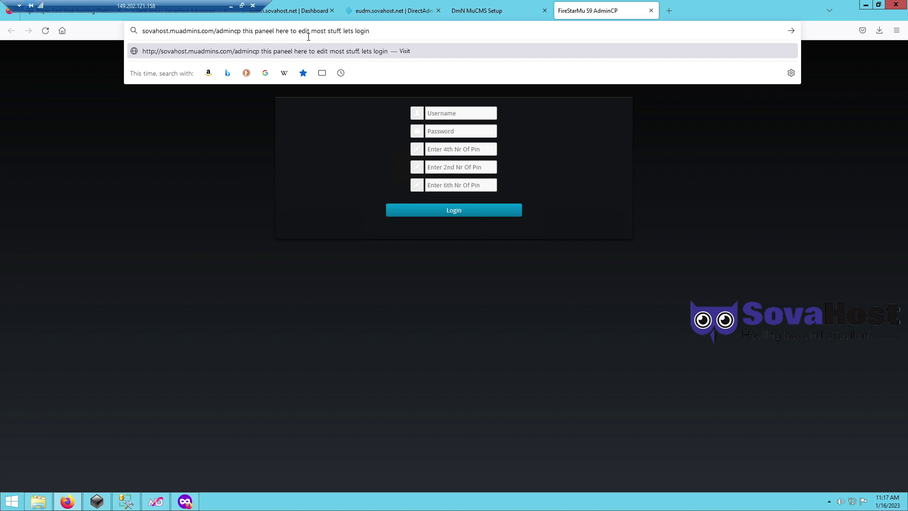
- Log in to the AdminCP with the saved admin username, the password and the three PIN digits
click(464, 119)
key(Down)
key(Return)
key(Tab)
key(ctrl+a)
text(******)
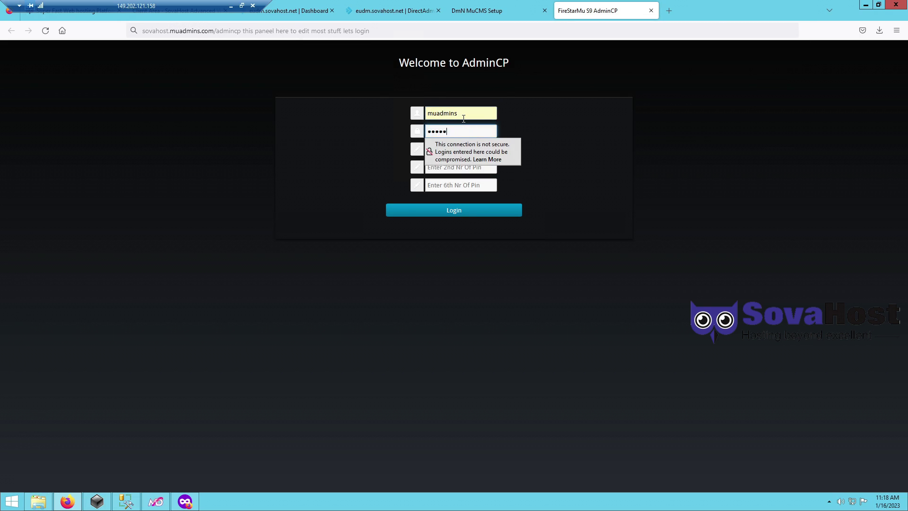
key(Tab)
text(1)
key(Tab)
text(2)
key(Tab)
text(3)
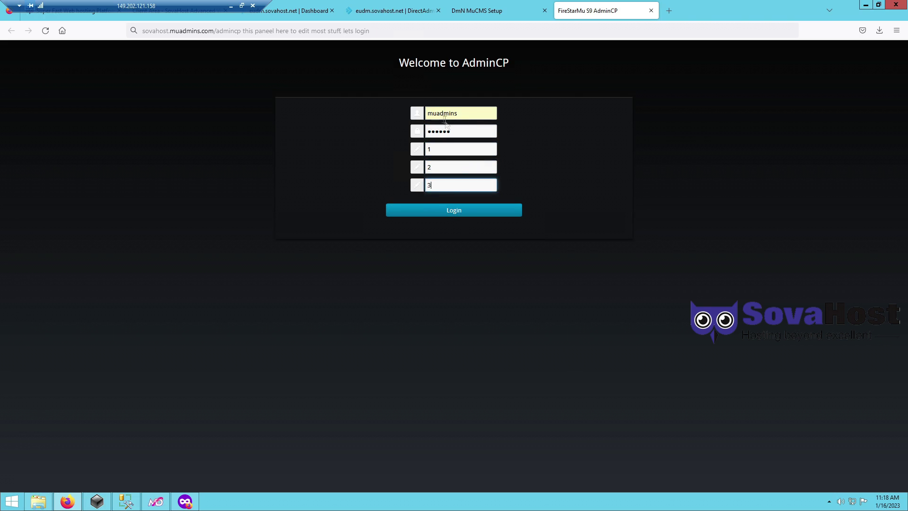
click(458, 208)
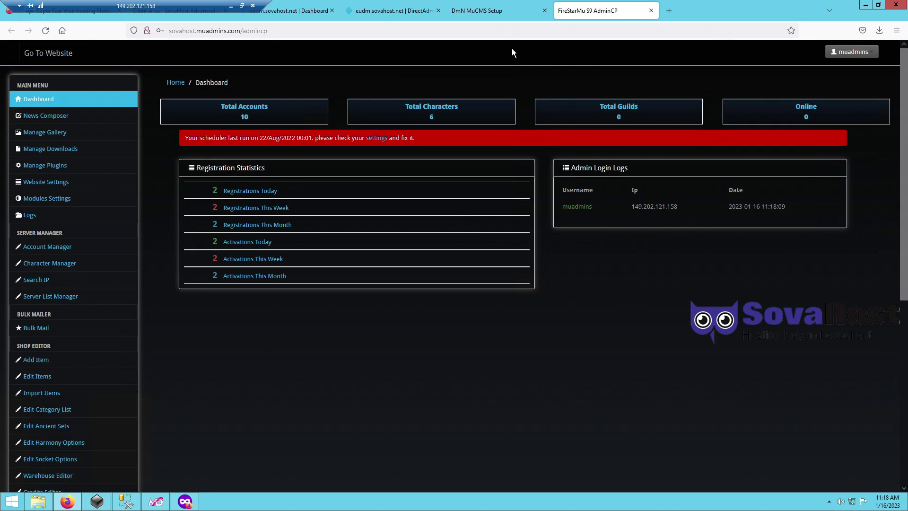
- Add the note 'and follow my steps!' and open Scheduler Settings in a new tab
click(501, 31)
text(and follow m)
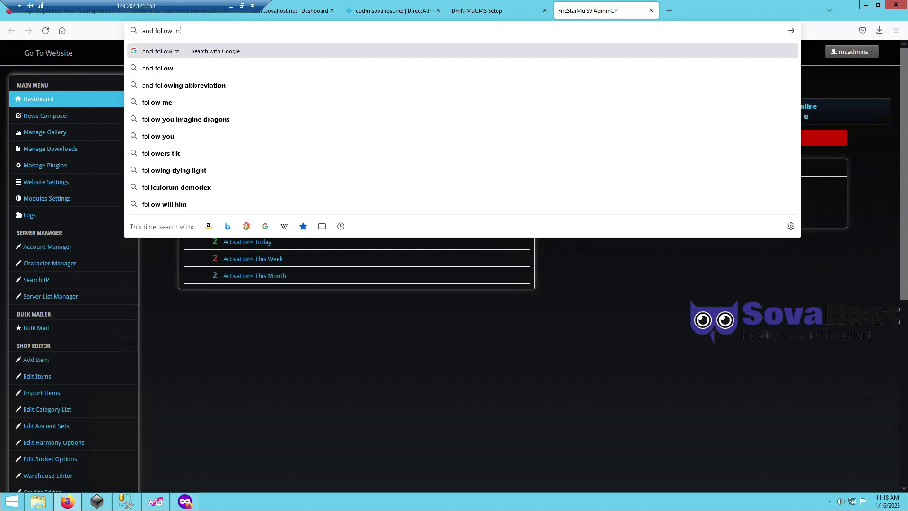
text(y steps!)
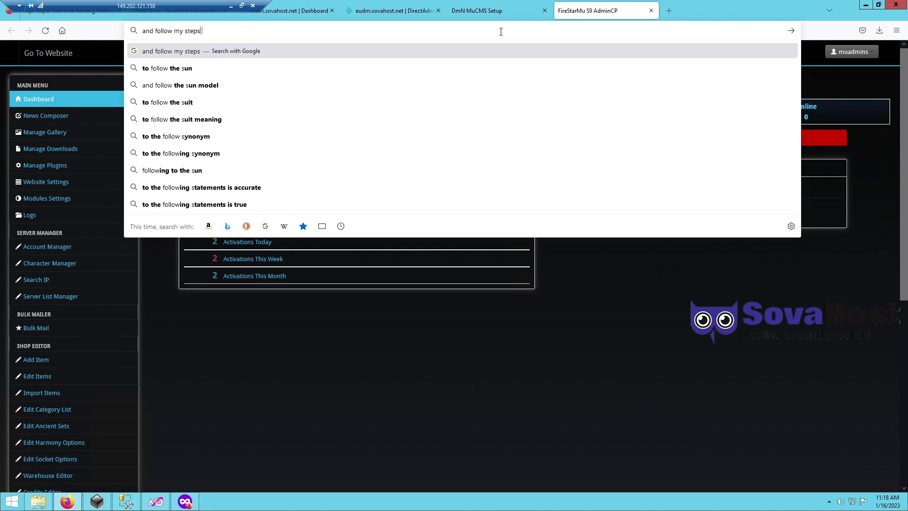
click(372, 370)
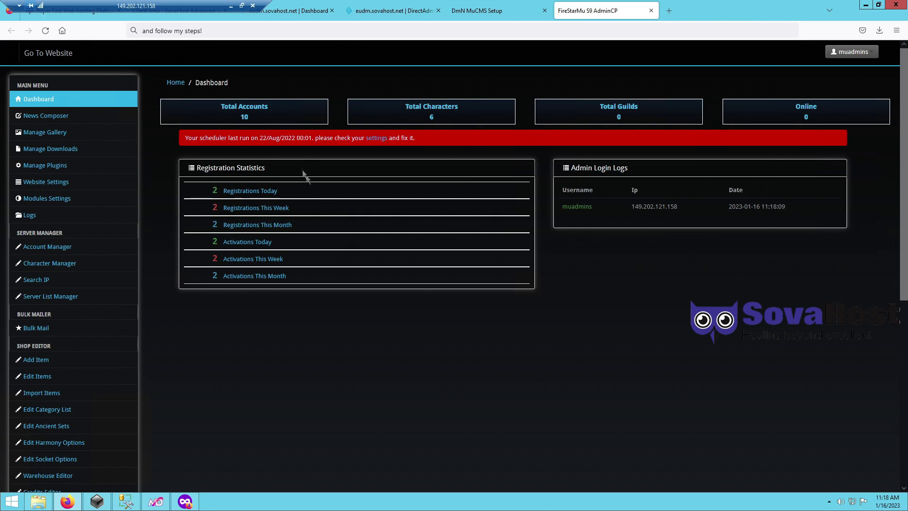
click(377, 139)
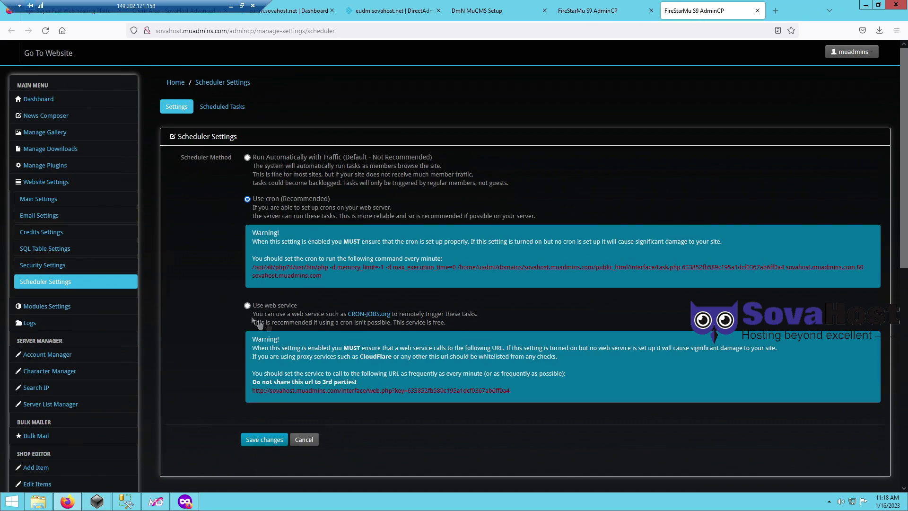
- Select 'Use web service' as the scheduler method and copy its web-service task URL
click(257, 306)
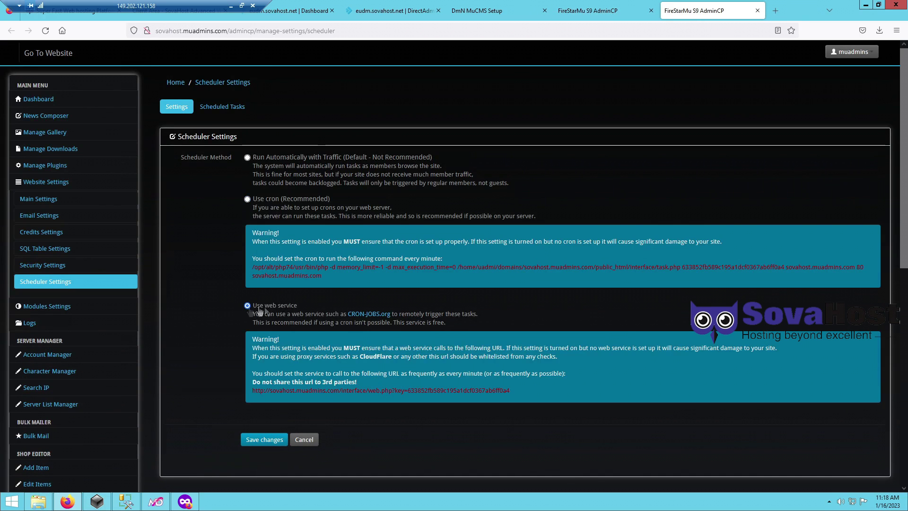
triple_click(304, 395)
right_click(305, 393)
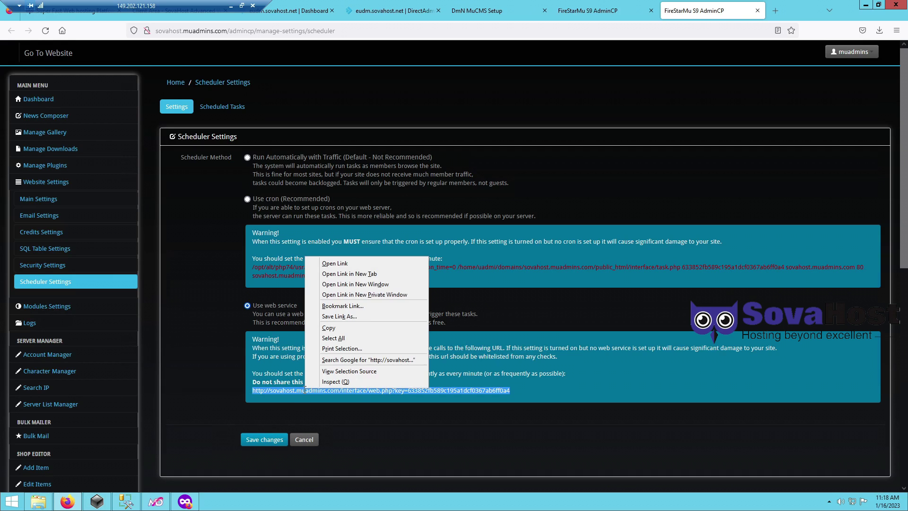
click(328, 330)
- Save the web-service scheduler settings and restore the admin page
click(277, 438)
click(67, 504)
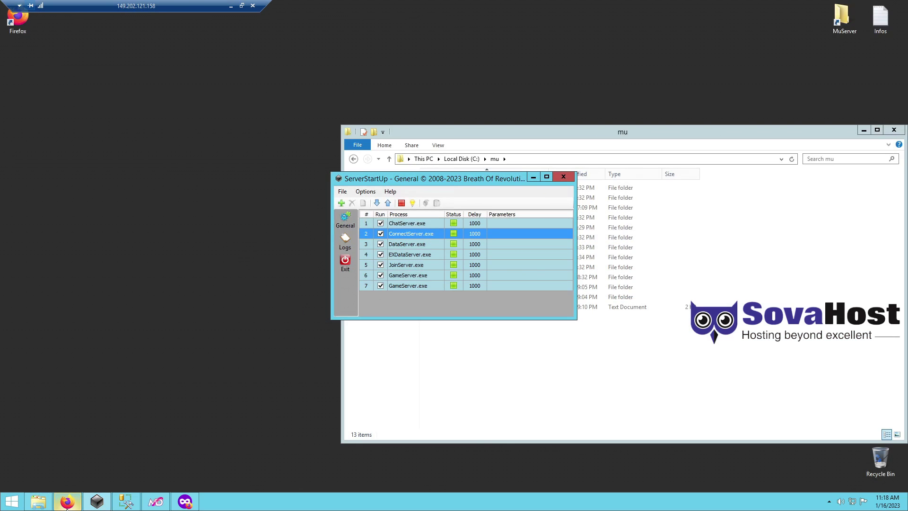
click(68, 504)
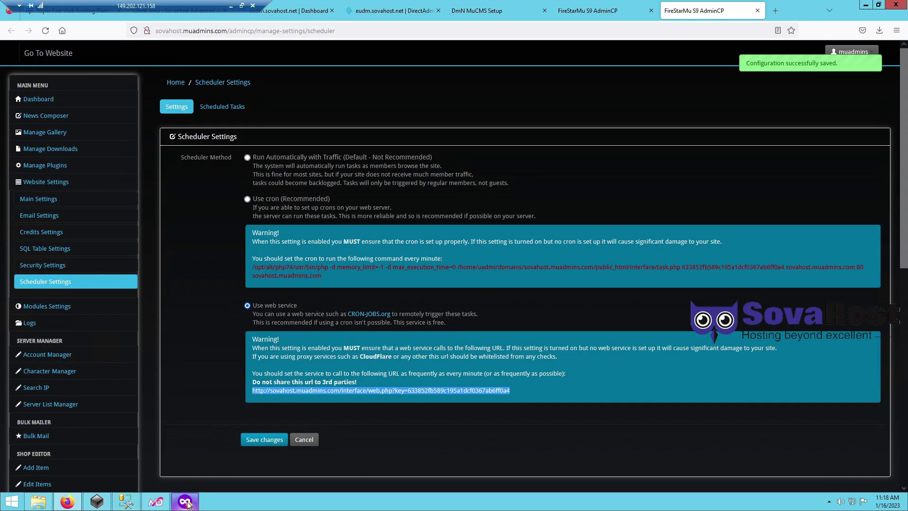
- Switch to the local cron-job.org site, reload it, and start a new cron job from the dashboard
click(241, 5)
key(alt+Tab)
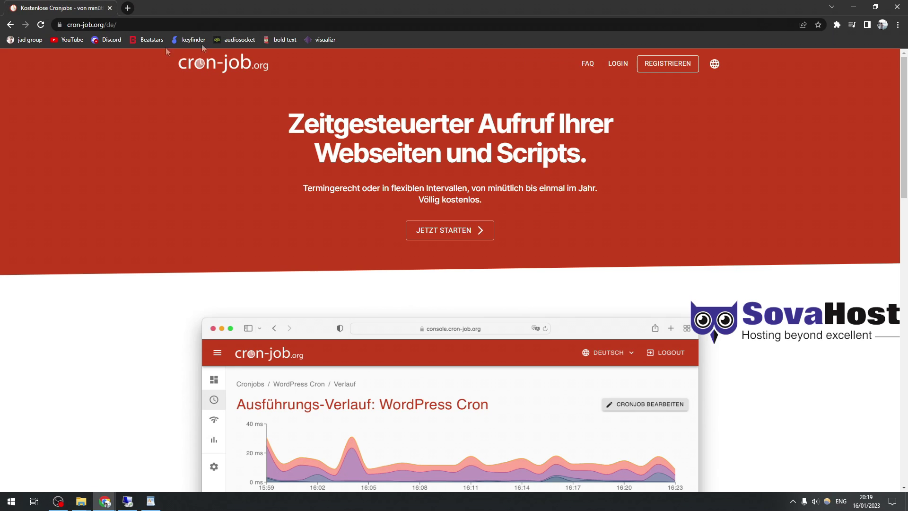
key(ctrl+l)
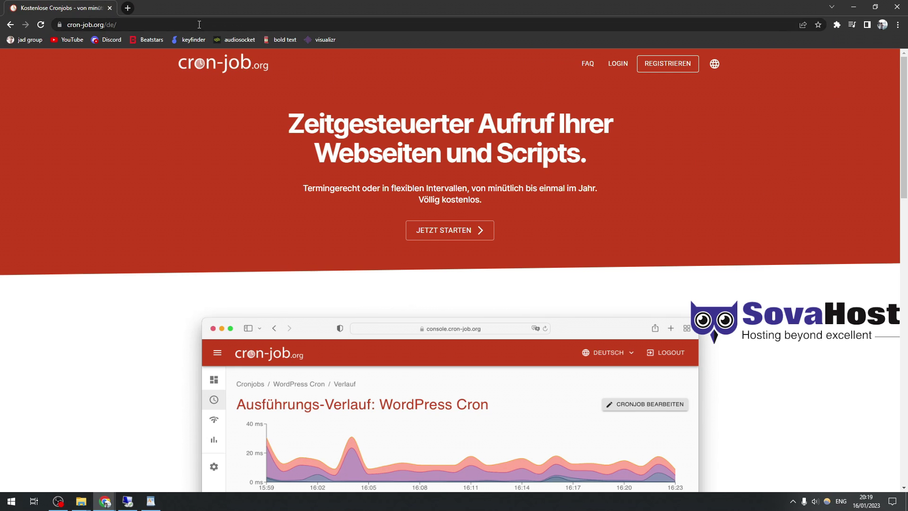
key(Return)
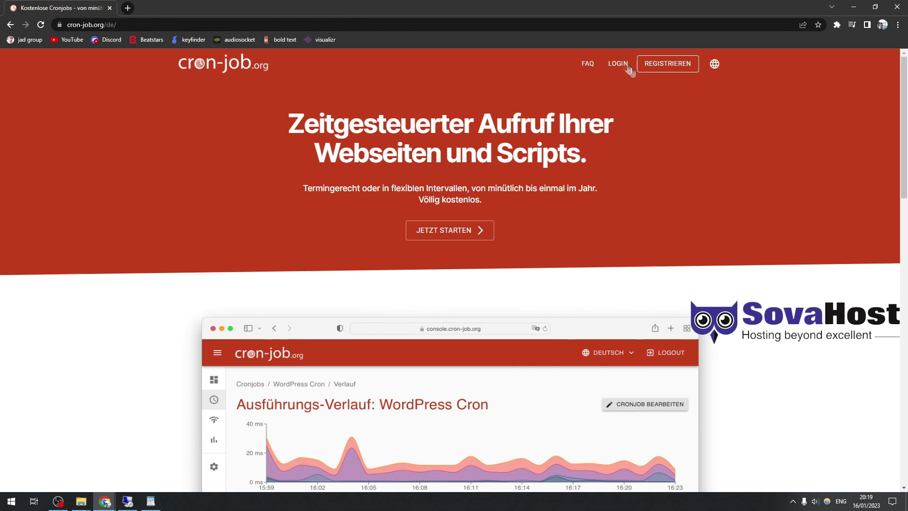
click(628, 69)
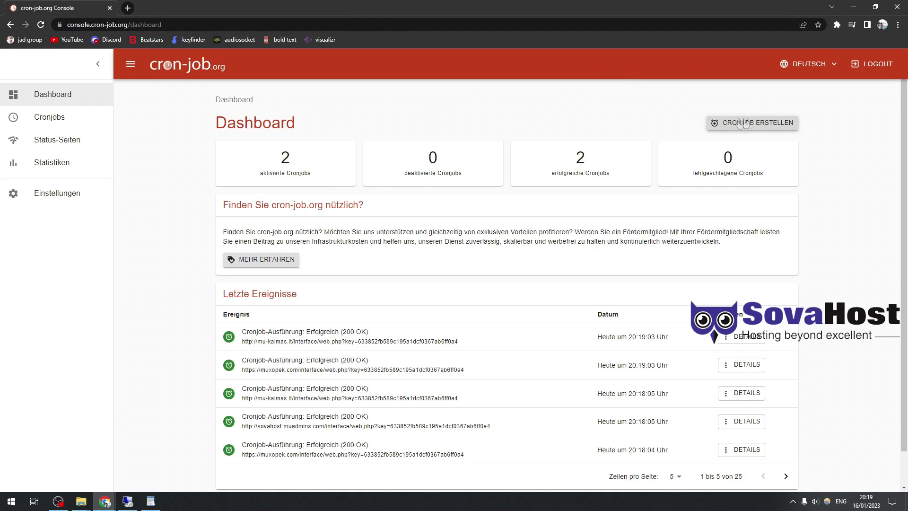
click(747, 123)
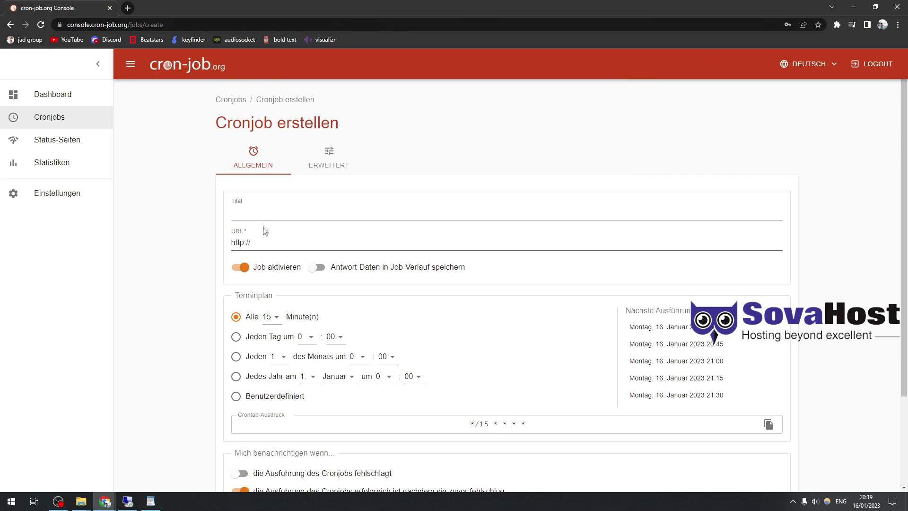
- Enter title cronjobweb and paste the web.php task URL, removing its stray leading space
click(272, 217)
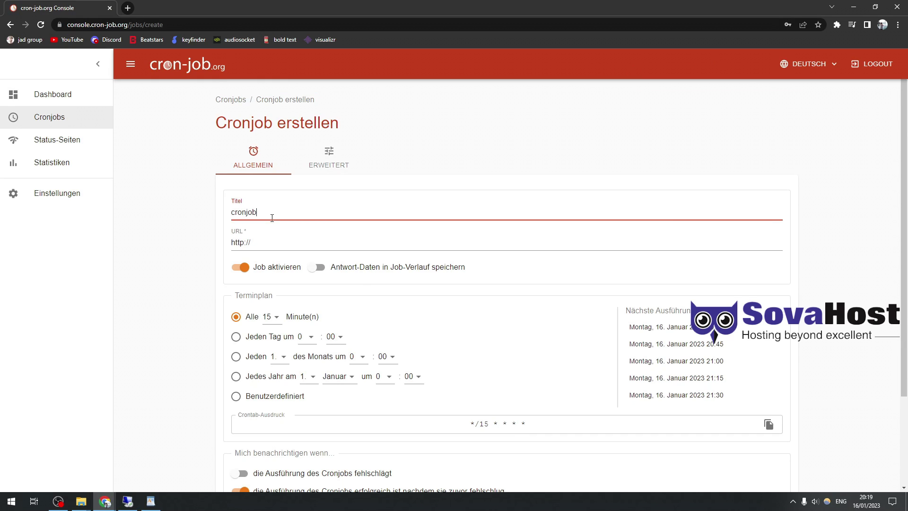
key(Tab)
key(ctrl+v)
key(ctrl+a)
click(175, 249)
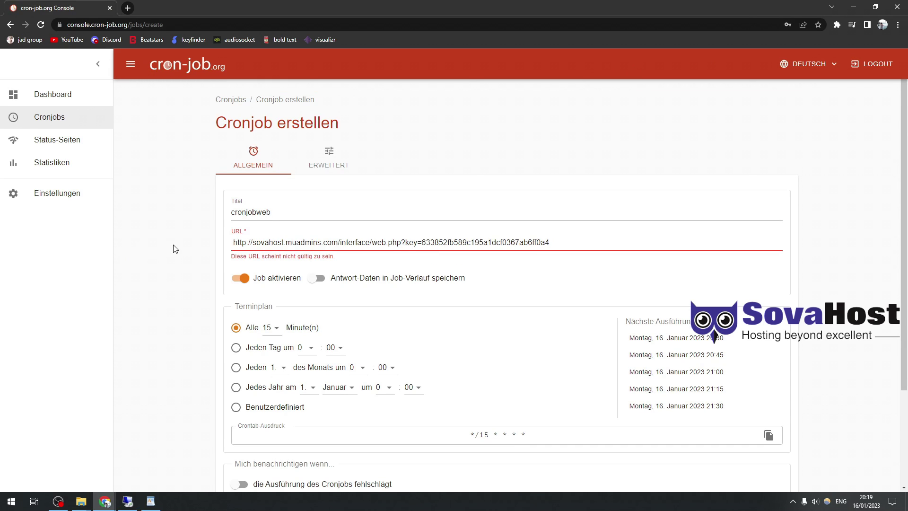
click(234, 244)
key(Delete)
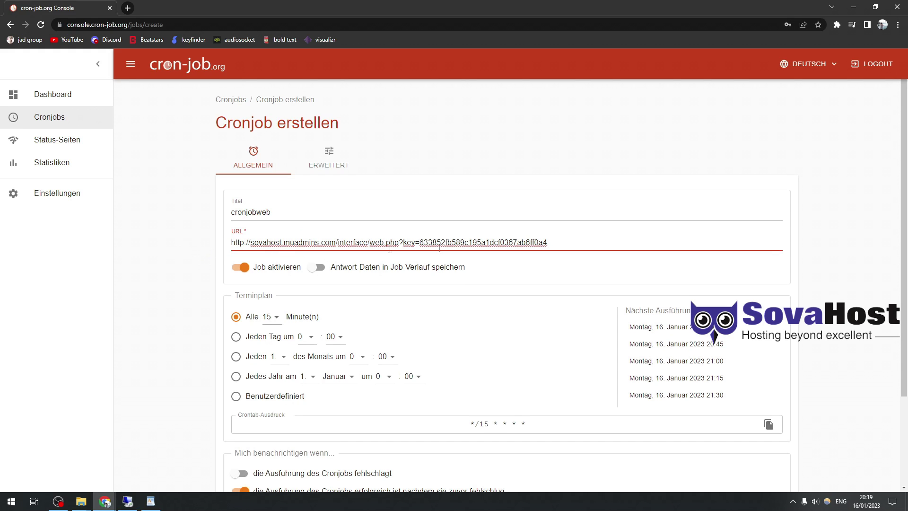
key(ctrl+a)
click(189, 250)
scroll(210, 330, down, 3)
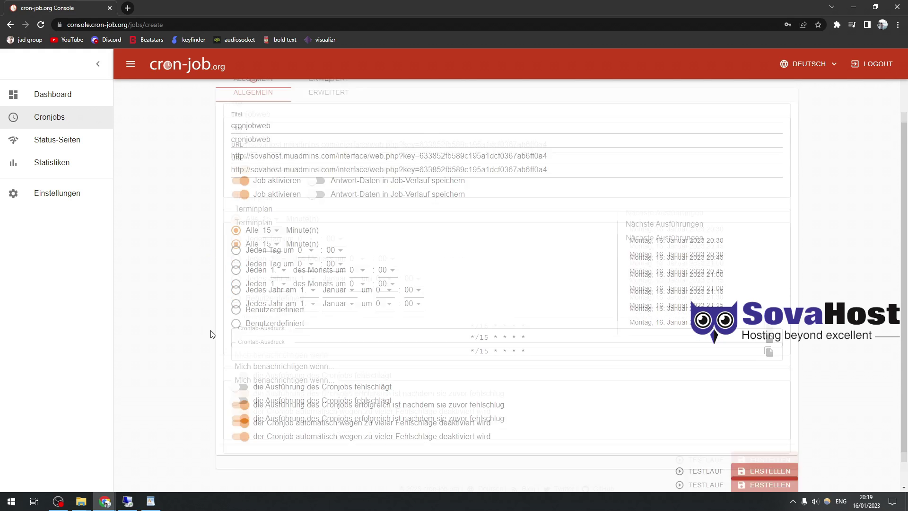
- Set the schedule to Alle 1 Minute(n) and create the cronjobweb job
click(278, 198)
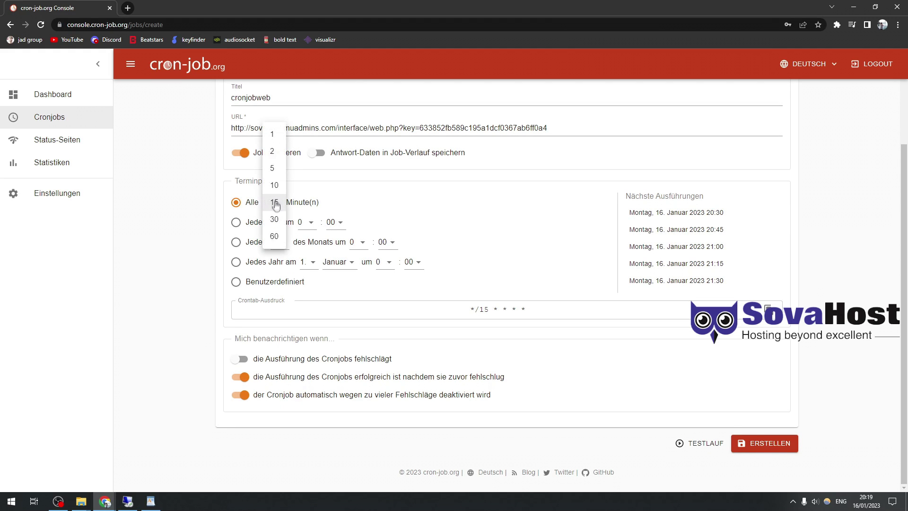
click(278, 137)
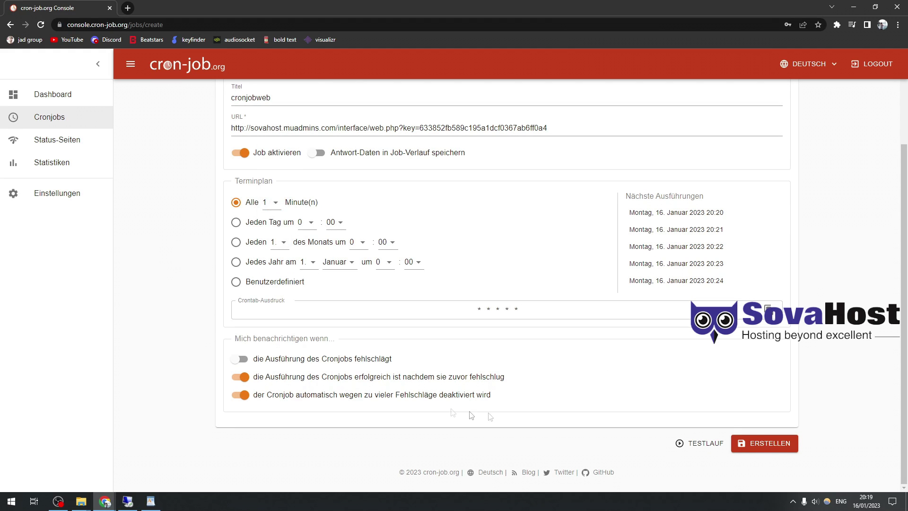
scroll(395, 331, up, 3)
scroll(397, 341, down, 5)
click(775, 442)
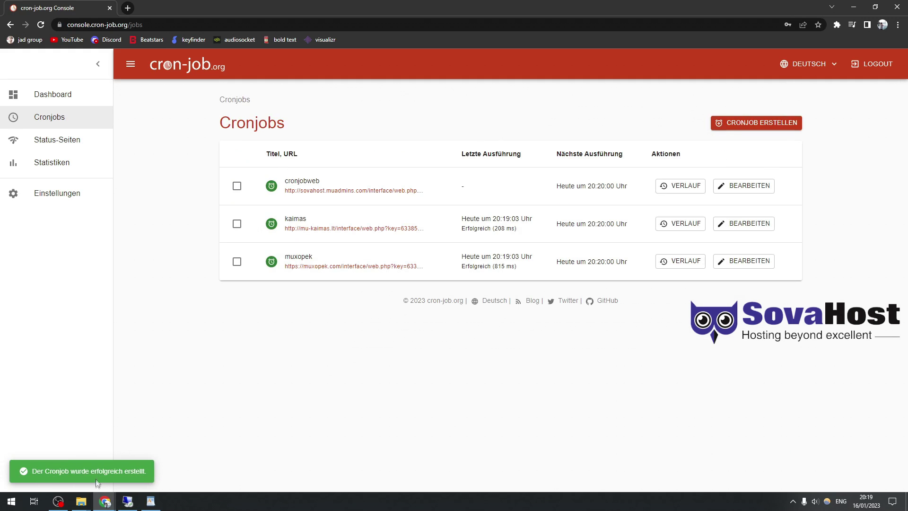
click(127, 501)
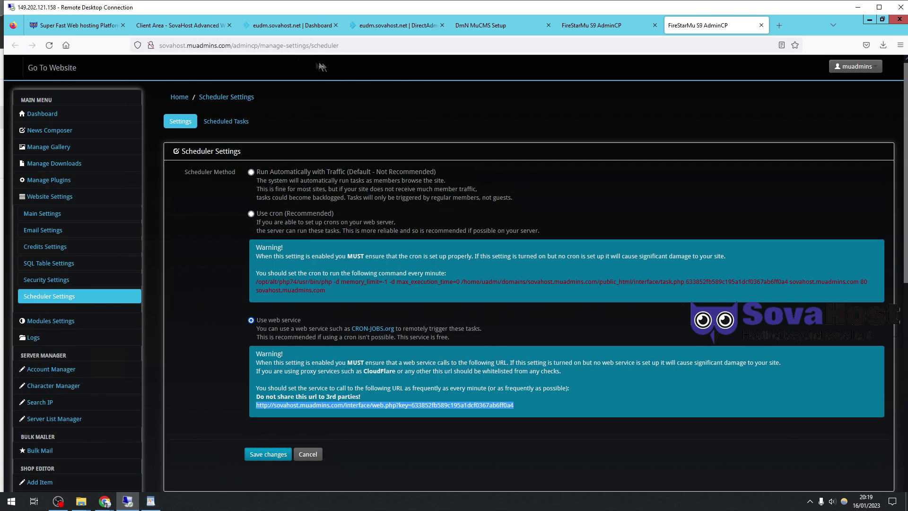
- Save the scheduler settings and type the note 'now we can proceed with the rest.'
click(287, 453)
click(328, 47)
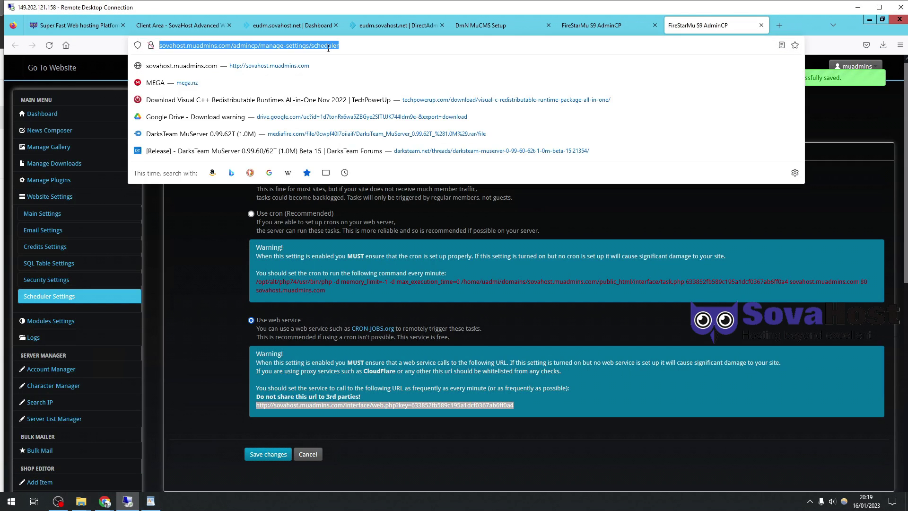
text(now we can proc)
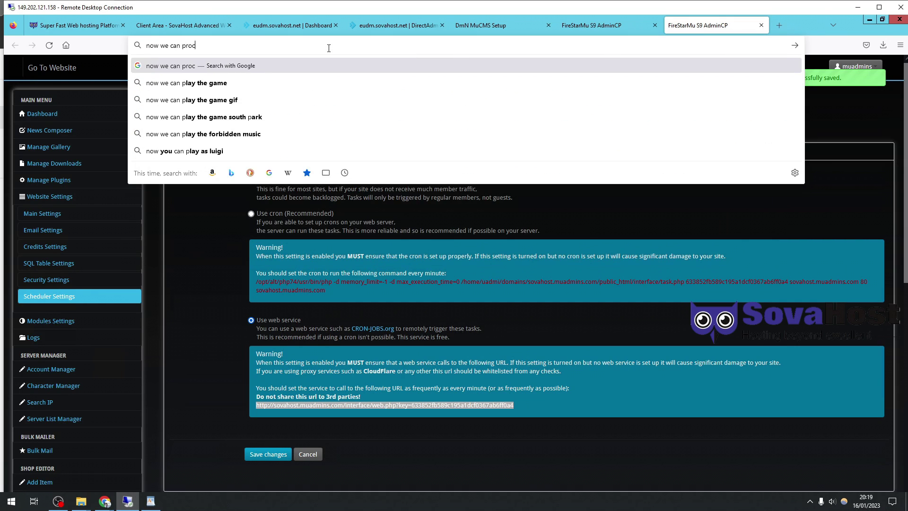
text(eed with the rest.)
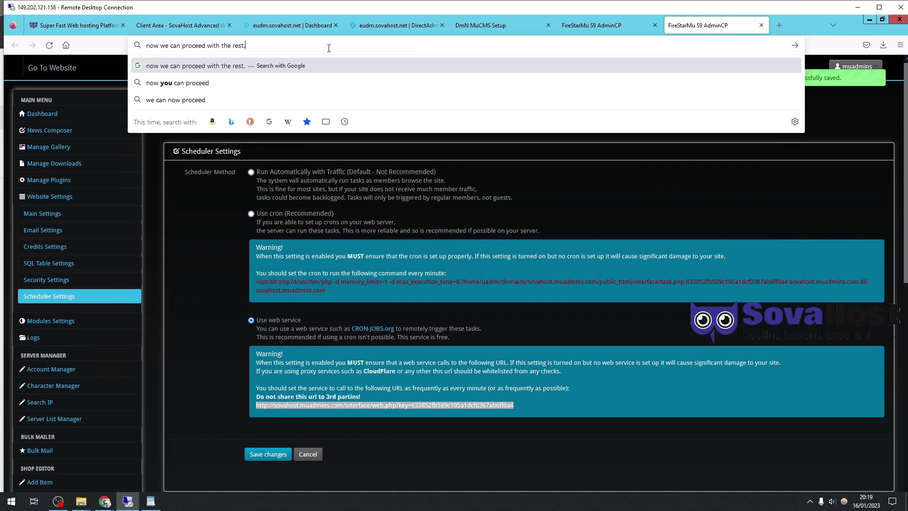
click(216, 274)
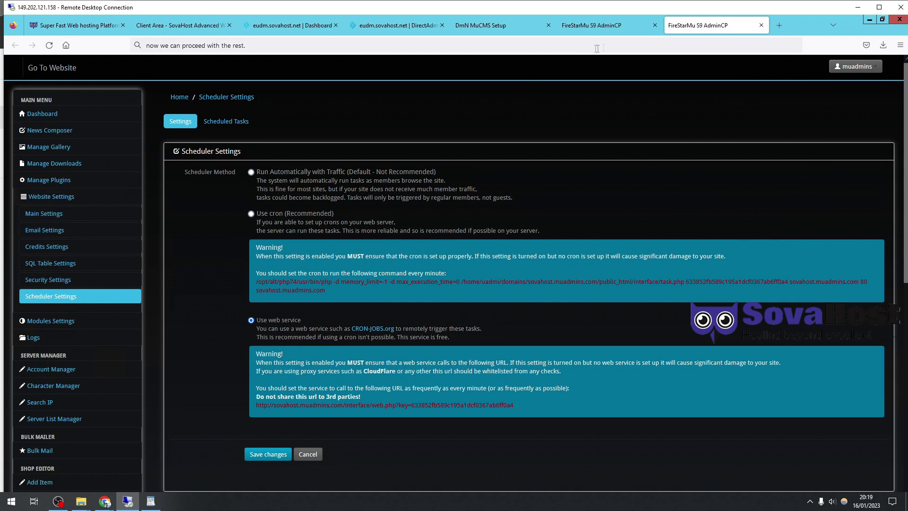
click(879, 7)
mouse_move(69, 504)
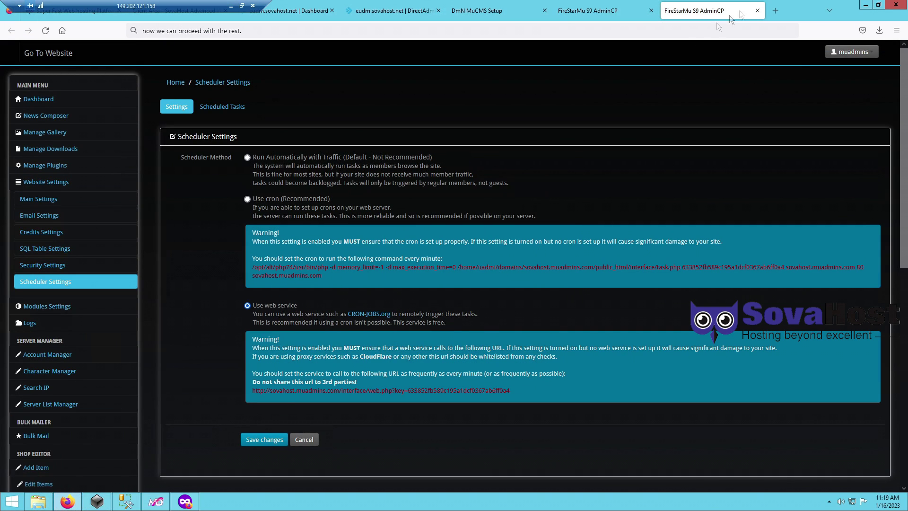
- Load sovahost.muadmins.com in a new tab and in a private window
click(784, 9)
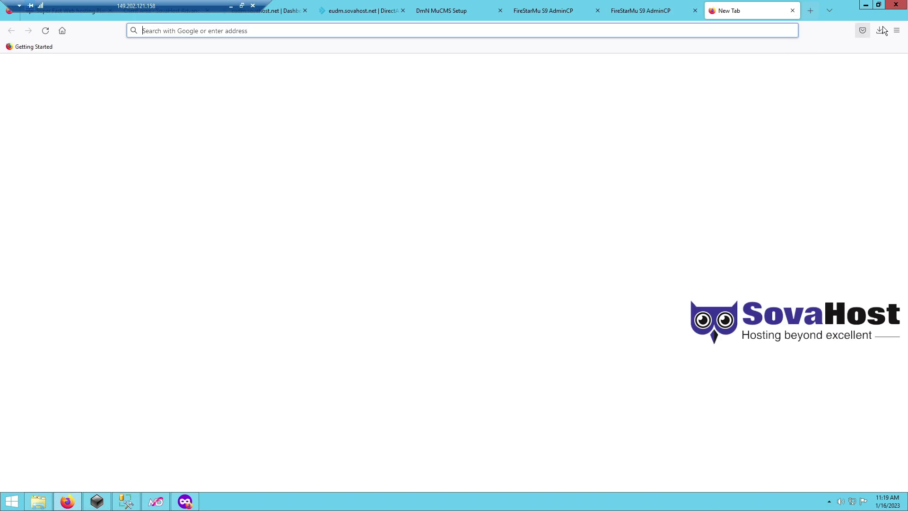
text(sovahost.muadmins.com)
key(Return)
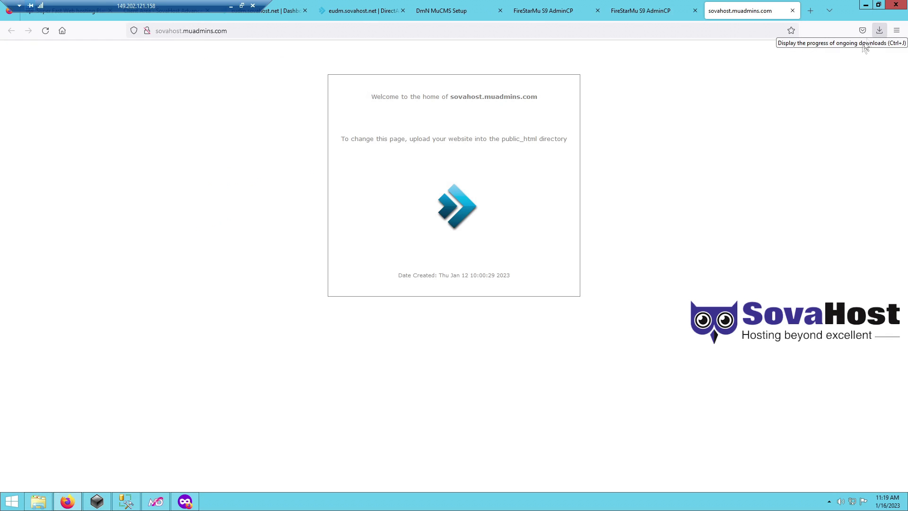
key(ctrl+a)
click(724, 29)
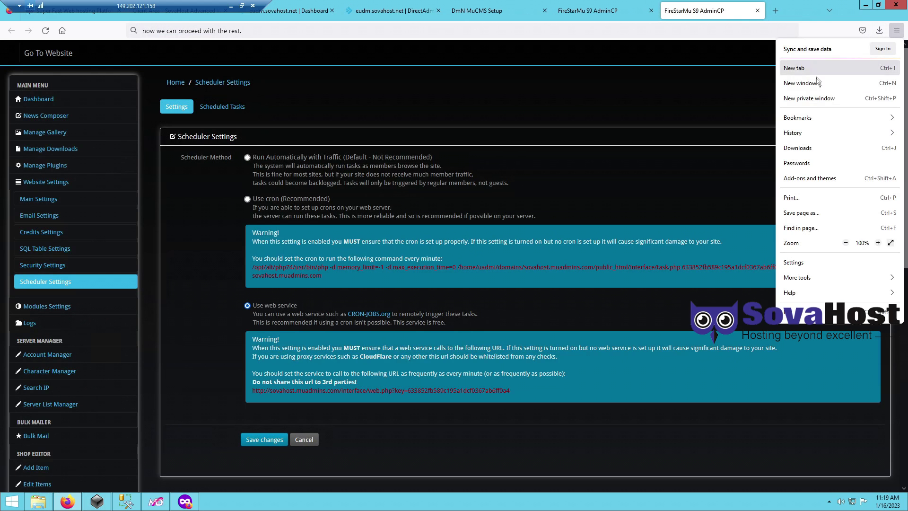
click(811, 97)
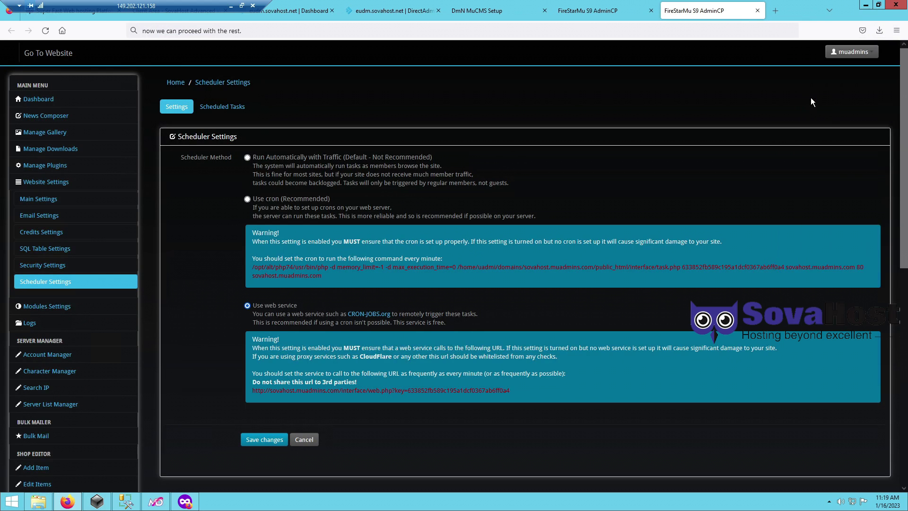
text(sovahost.muadmins.com)
key(Return)
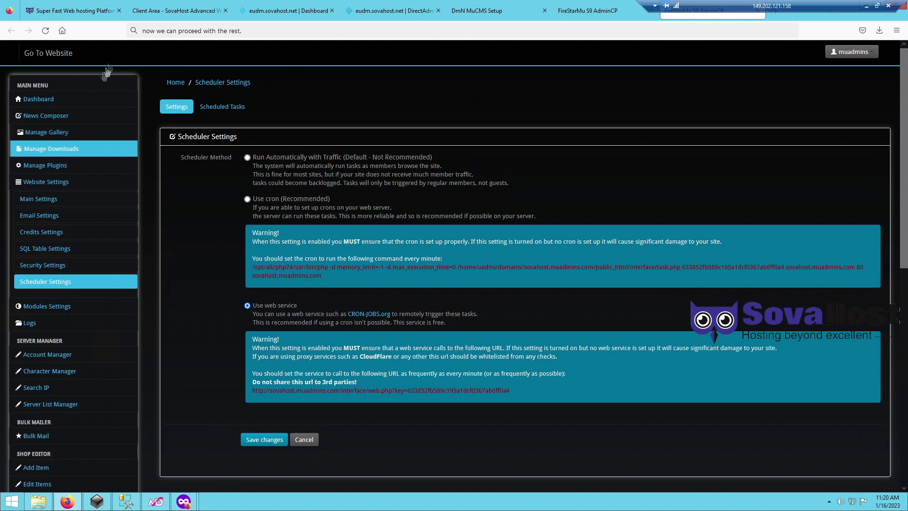
- Type the note 'just do what i do, to undege.' in the address bar
click(191, 33)
text(just )
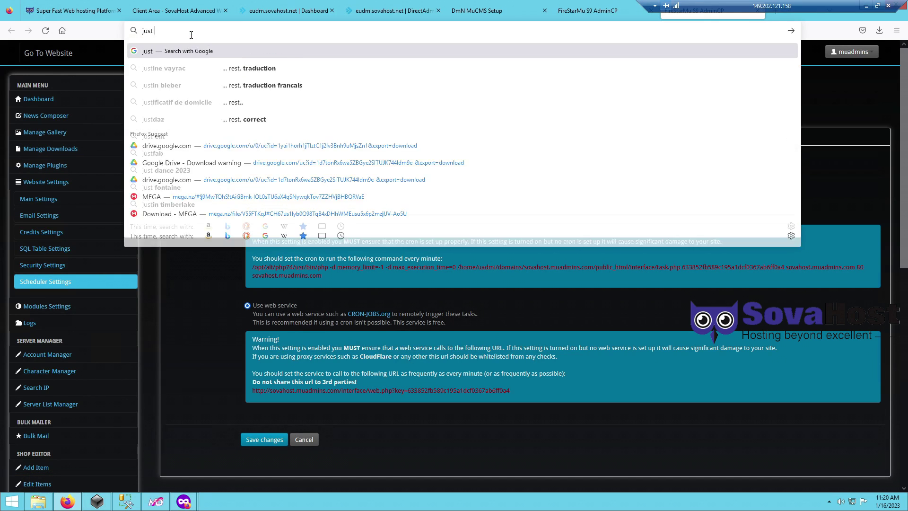
text(do what i do, to understand and u will be able to mana)
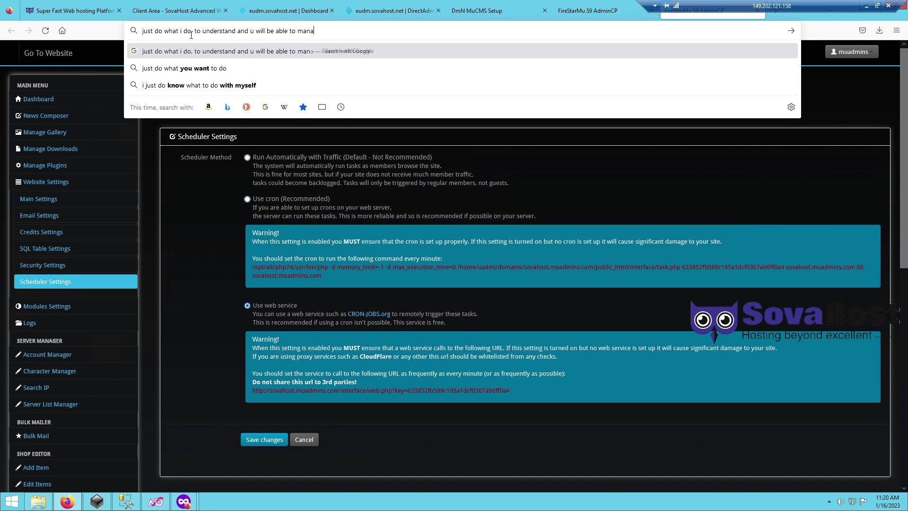
text(ge.)
click(184, 248)
click(42, 196)
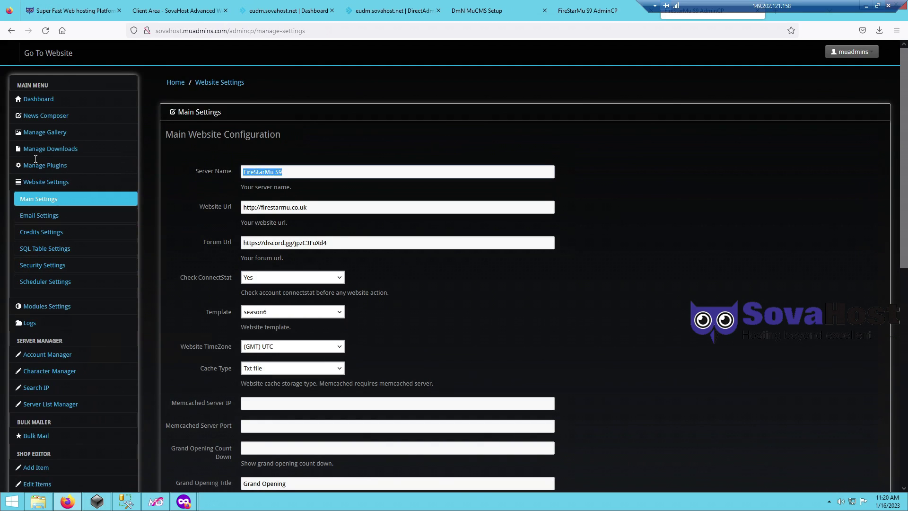
text(server muadmins)
key(Tab)
key(End)
key(BackSpace)
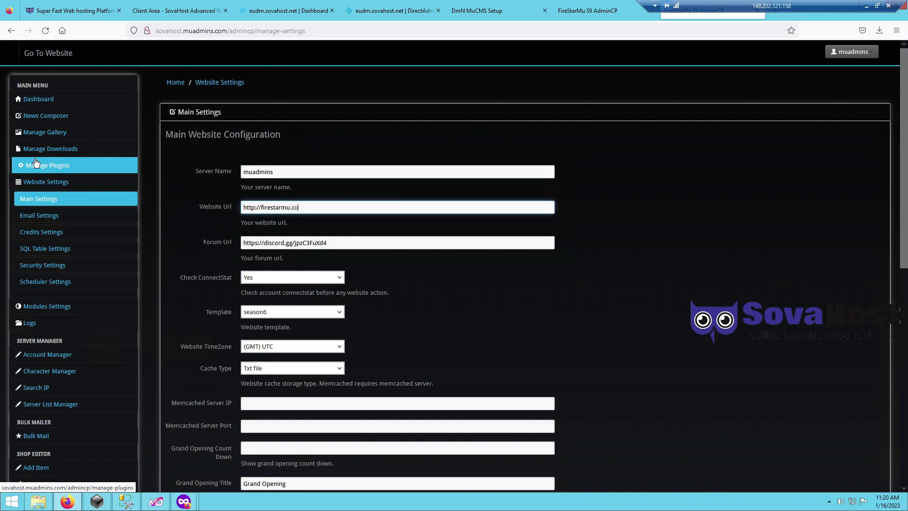
key(BackSpace)
text(sova)
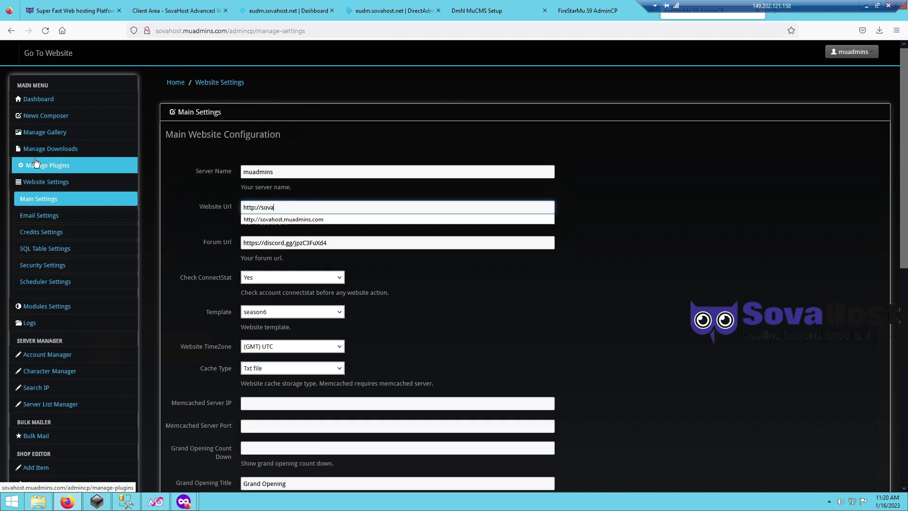
key(Down)
text(ova)
key(Return)
key(Tab)
key(End)
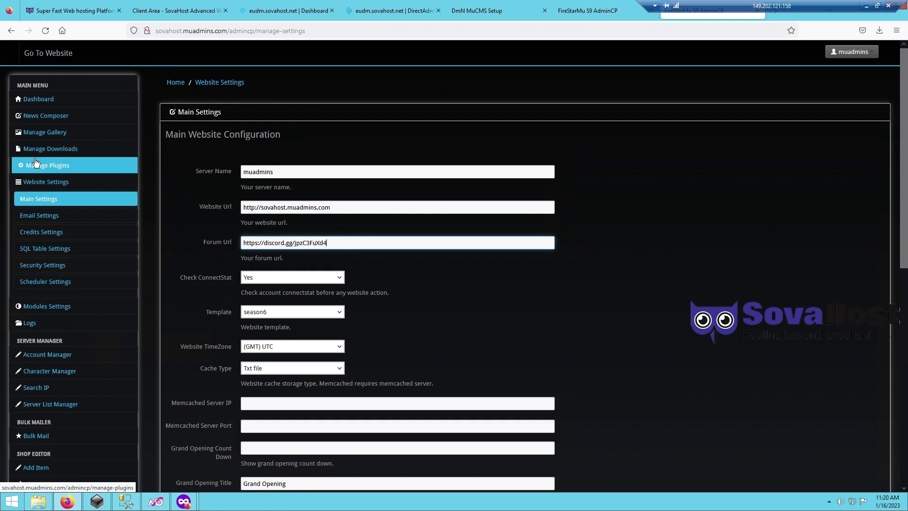
key(BackSpace)
key(BackSpace)
key(BackSpace)
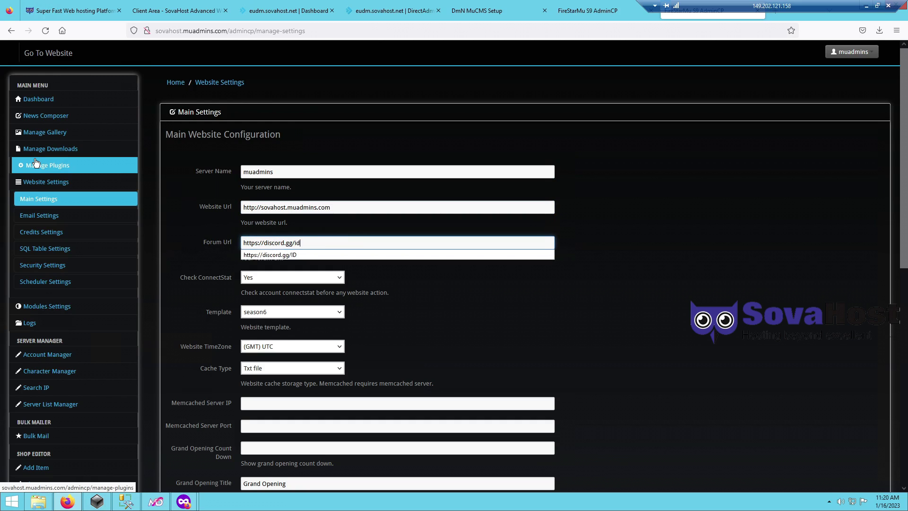
click(197, 187)
scroll(547, 288, down, 3)
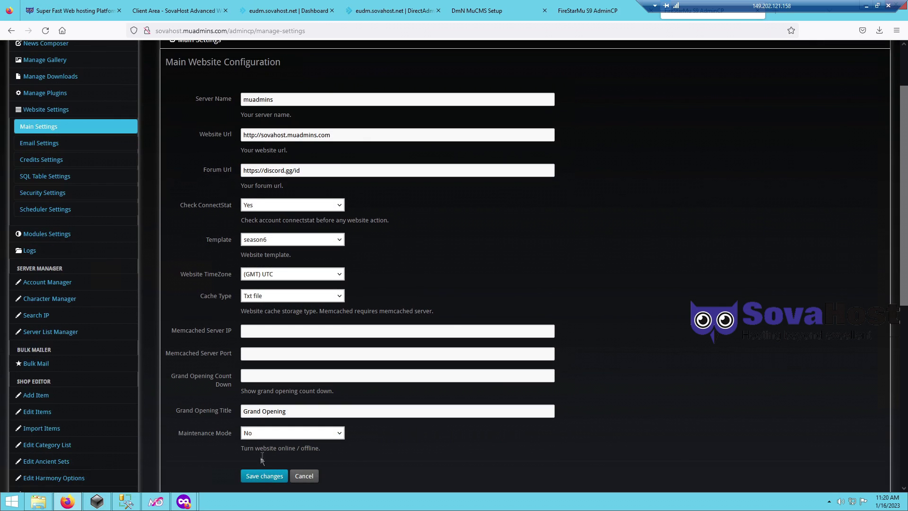
click(246, 475)
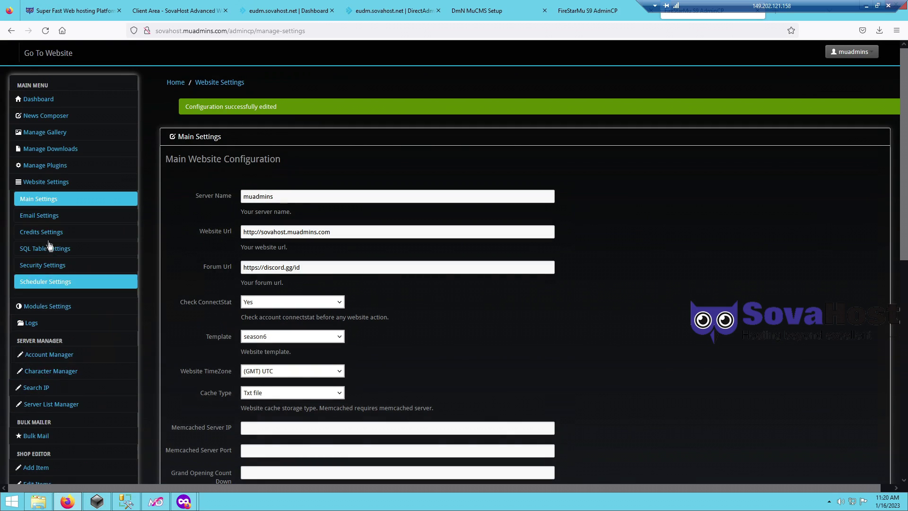
click(46, 236)
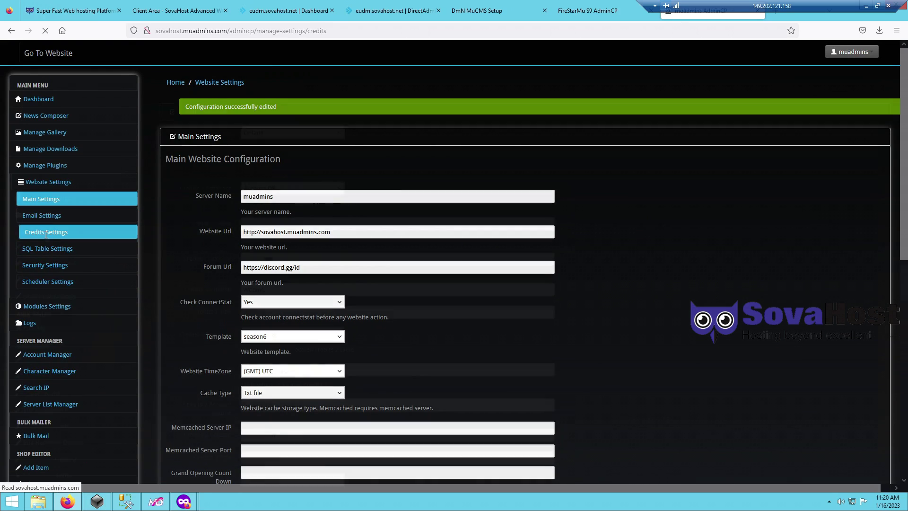
drag(324, 224, 162, 224)
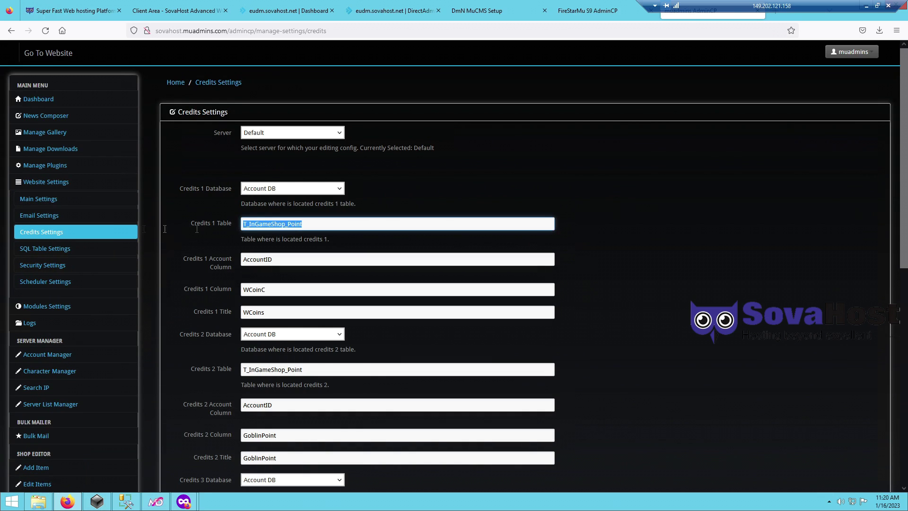
- Open Edit Top 200 Rows for MuOnline's dbo.CashShopData, showing AccountID, WCoinC, WCoinP and GoblinPoint
click(128, 502)
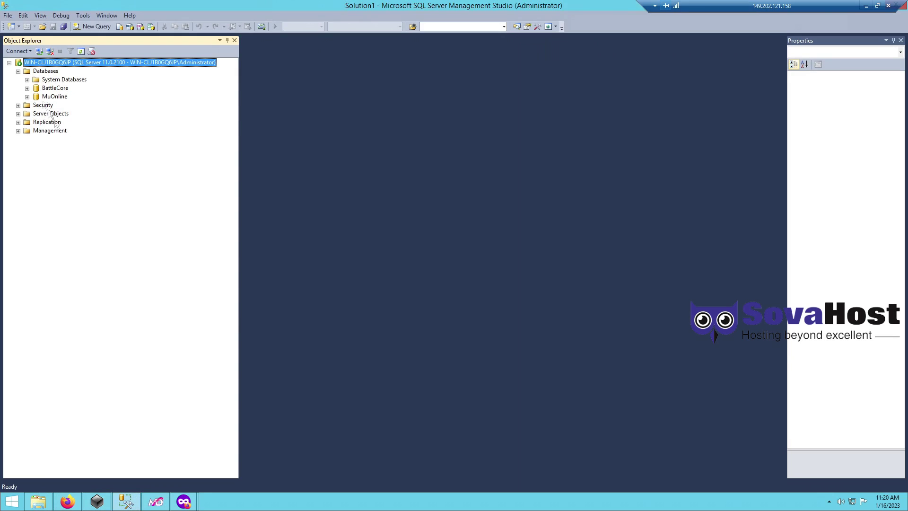
double_click(53, 97)
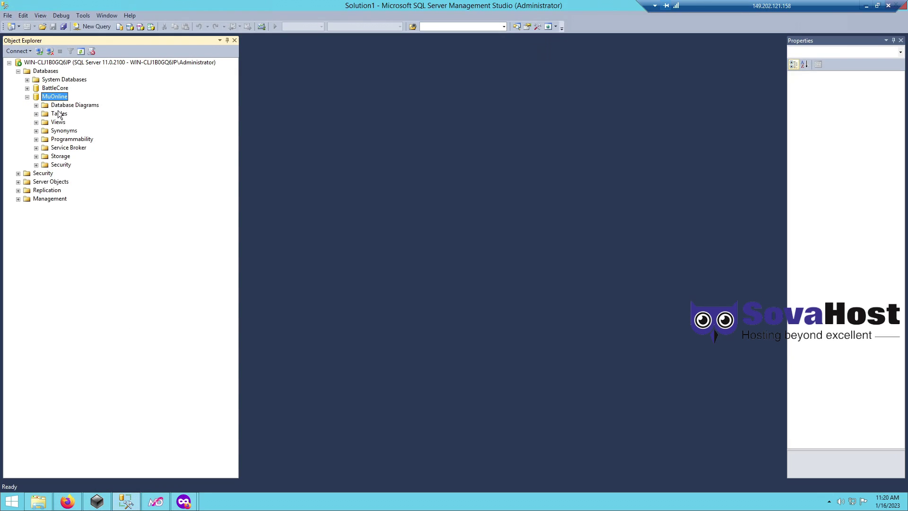
double_click(59, 114)
click(96, 183)
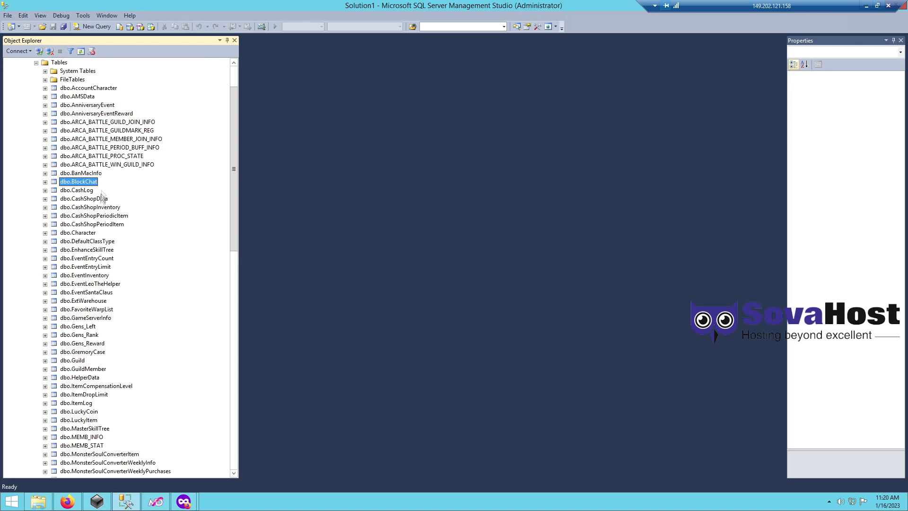
click(93, 201)
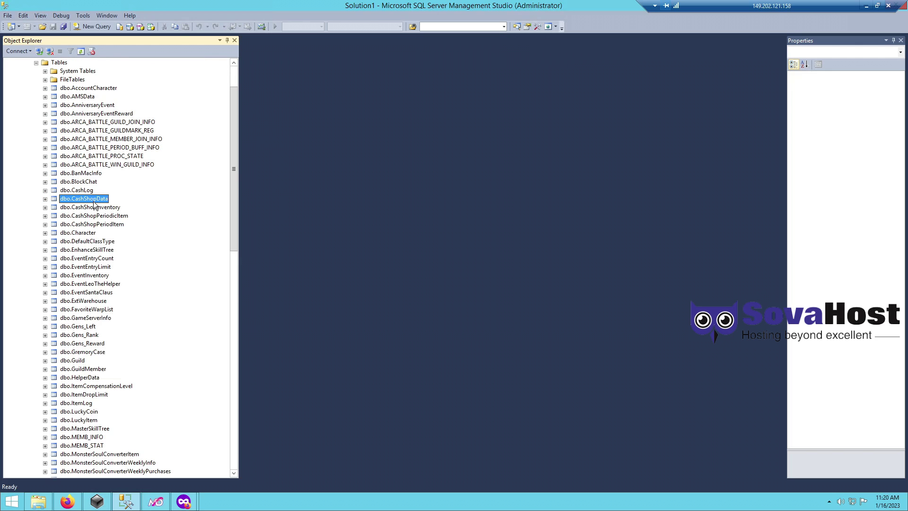
right_click(94, 204)
click(134, 237)
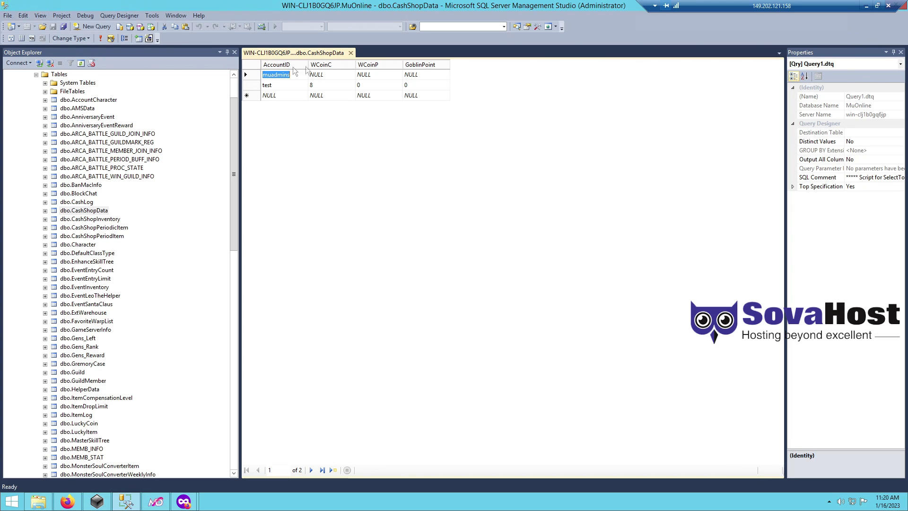
drag(851, 5, 779, 6)
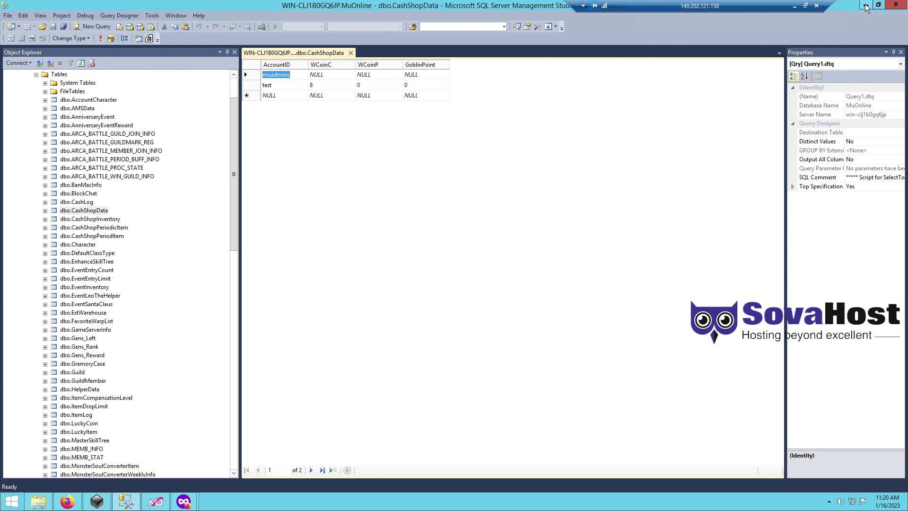
click(865, 7)
- Set Credits 1, 2 and 3 Table to CashShopData, save, and open SQL Table Settings
text(Ca)
click(281, 236)
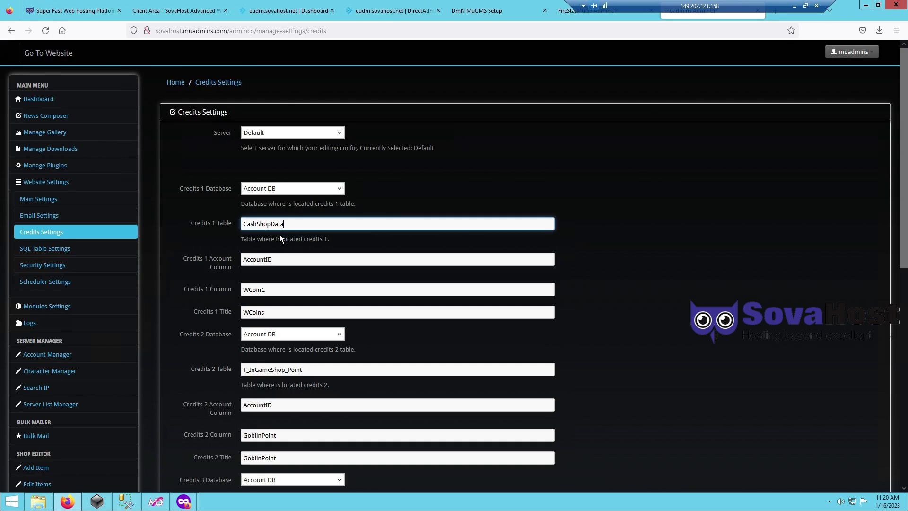
key(ctrl+a)
key(ctrl+c)
double_click(286, 369)
key(ctrl+v)
scroll(203, 369, down, 4)
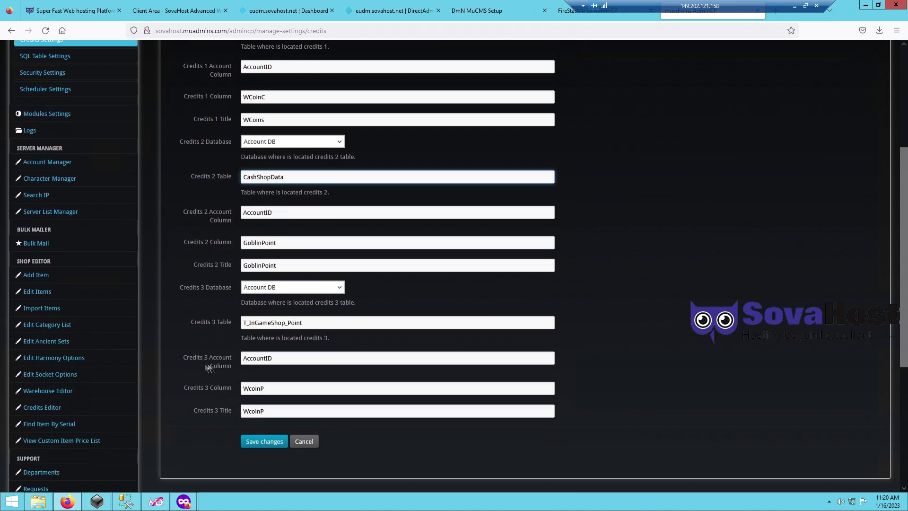
double_click(278, 324)
key(ctrl+v)
click(257, 442)
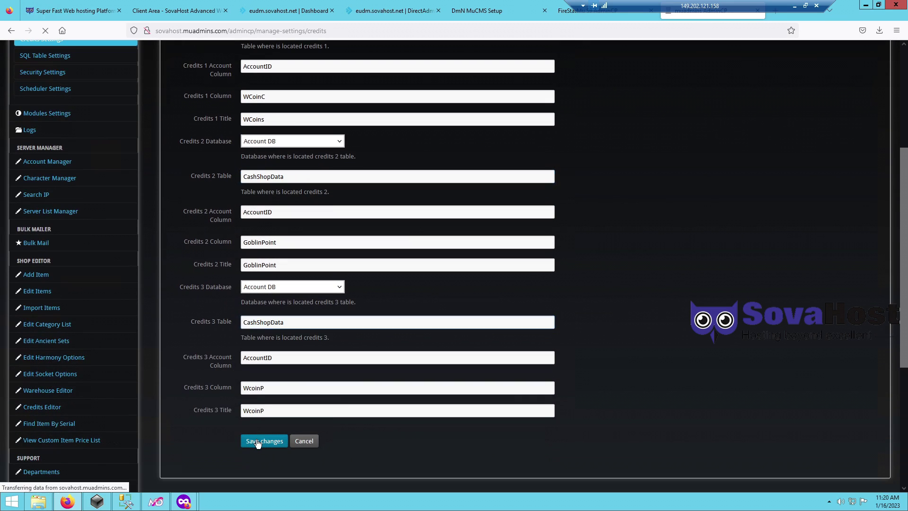
click(45, 249)
click(282, 132)
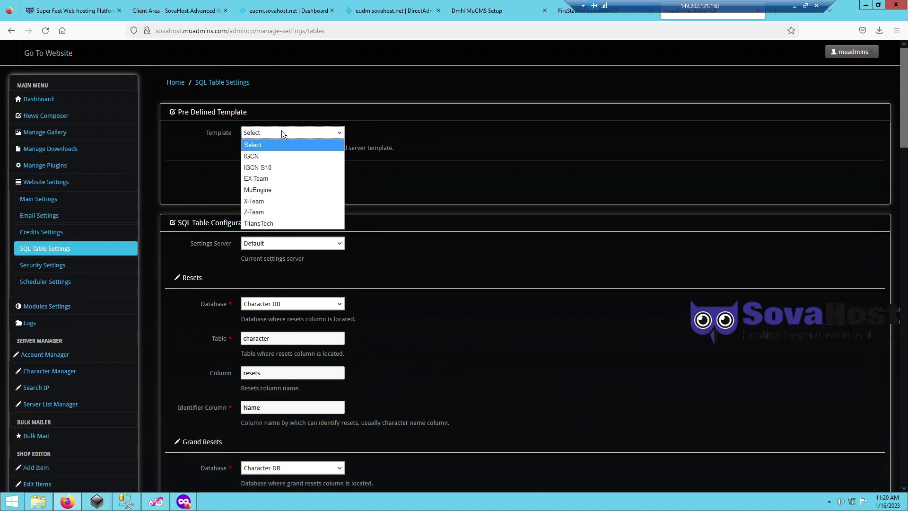
- Load the X-Team template, set Resets column 'resets' and Grand Resets column 'grand_resets', and save
click(261, 206)
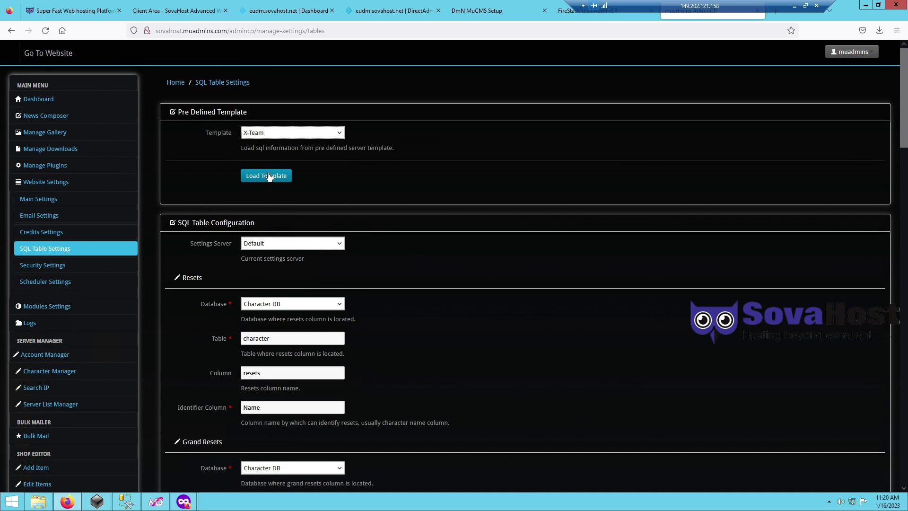
scroll(255, 212, down, 20)
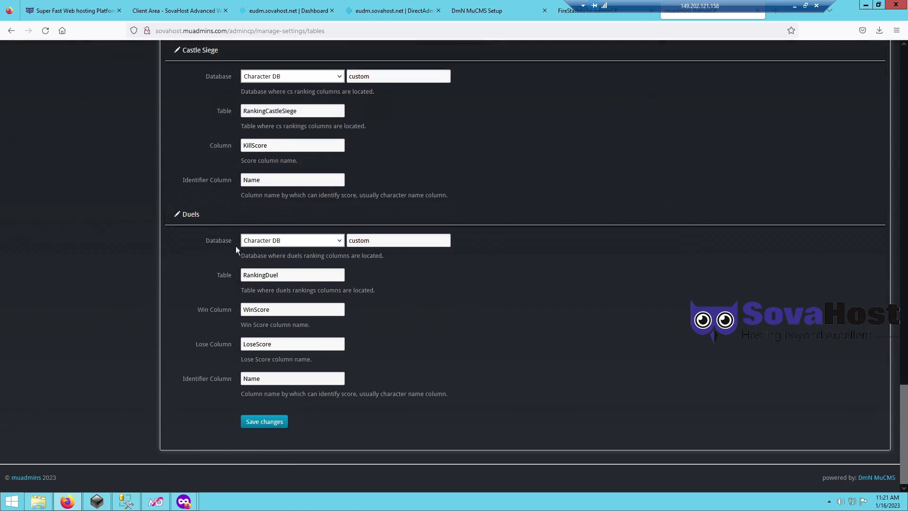
middle_click(484, 437)
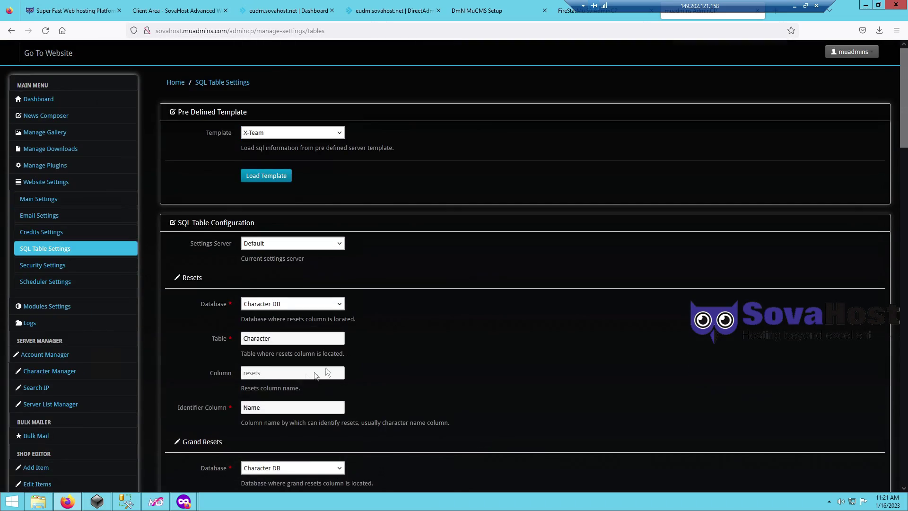
click(270, 376)
text(resets)
scroll(472, 384, down, 4)
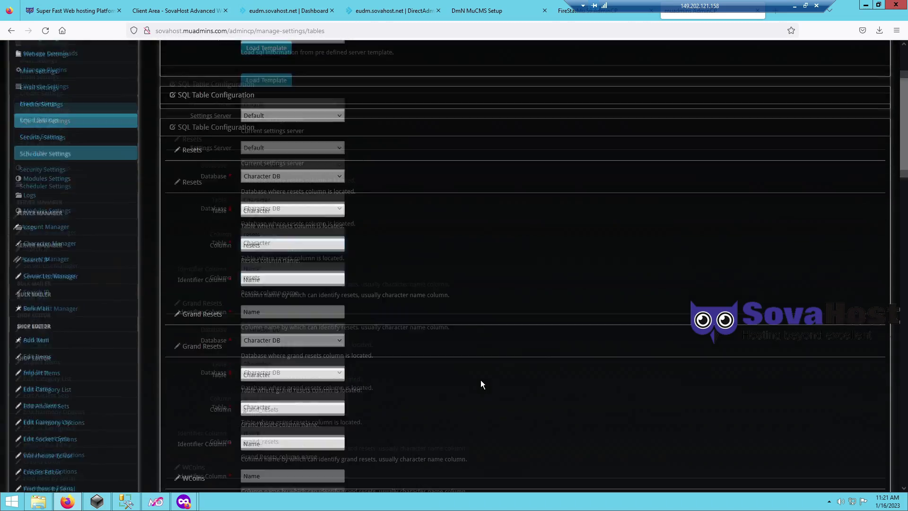
click(265, 349)
text(grand_resets)
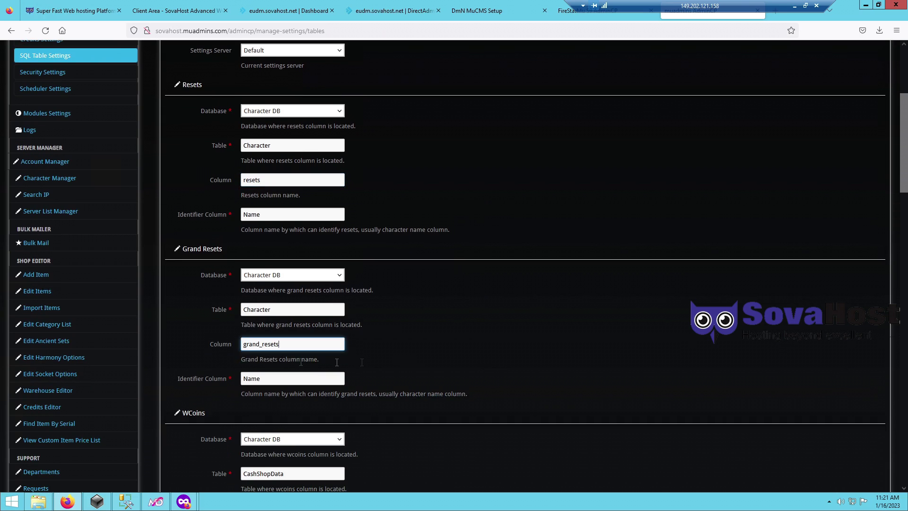
middle_click(447, 206)
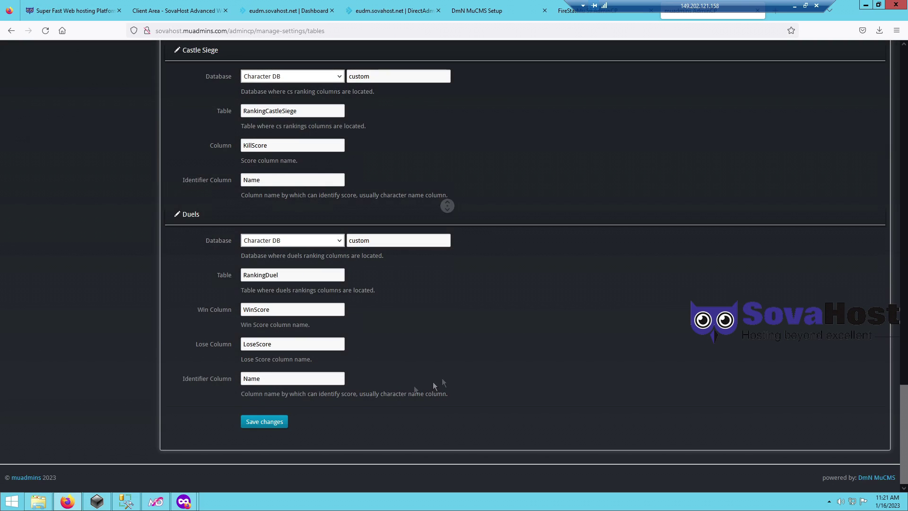
click(259, 428)
- Type the viewer note 'adjust everything like ur database is designed.'
click(210, 33)
text(adjust everyrthin)
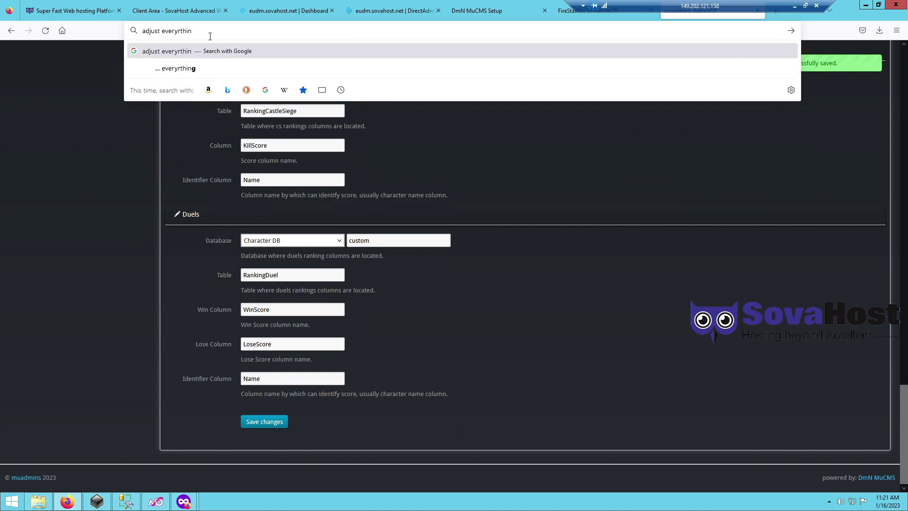
key(BackSpace)
key(BackSpace)
key(BackSpace)
key(BackSpace)
key(BackSpace)
text(thing l)
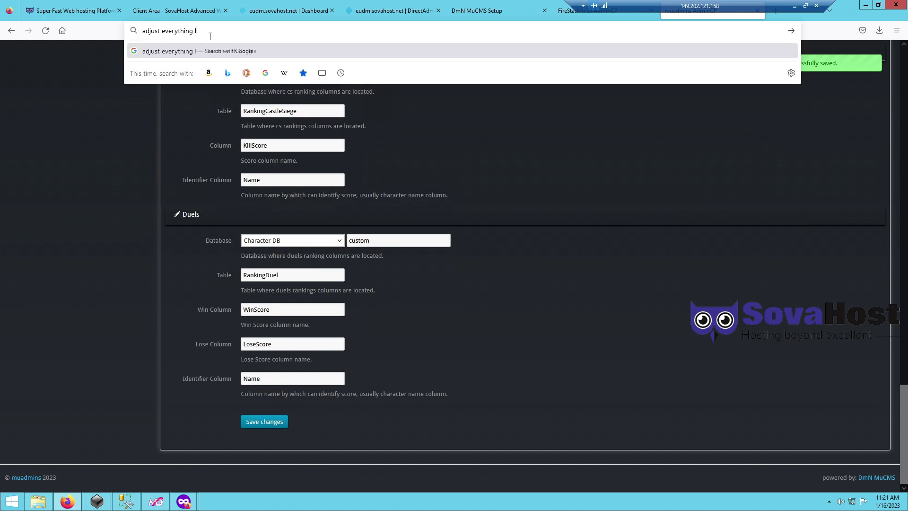
text(ike ur database is)
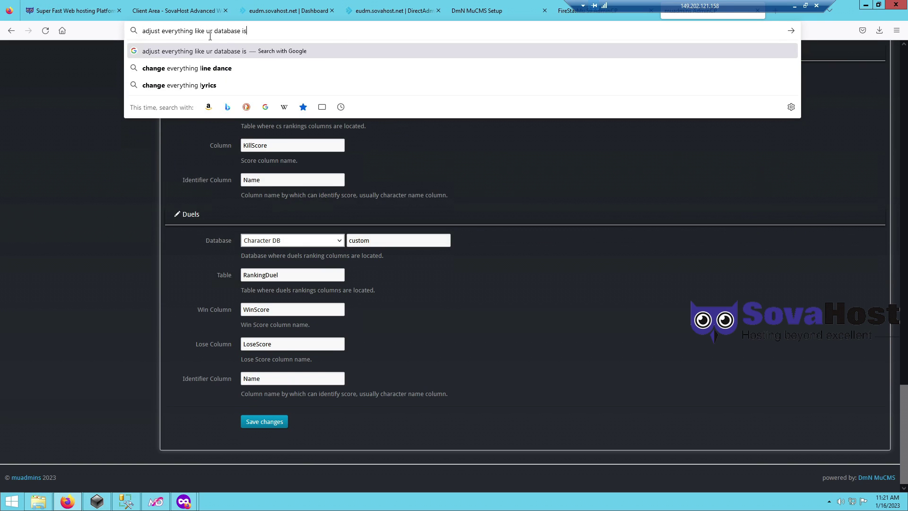
text( d)
text(esigned. diferent files, diferent structure, different names and so on, u will et errors)
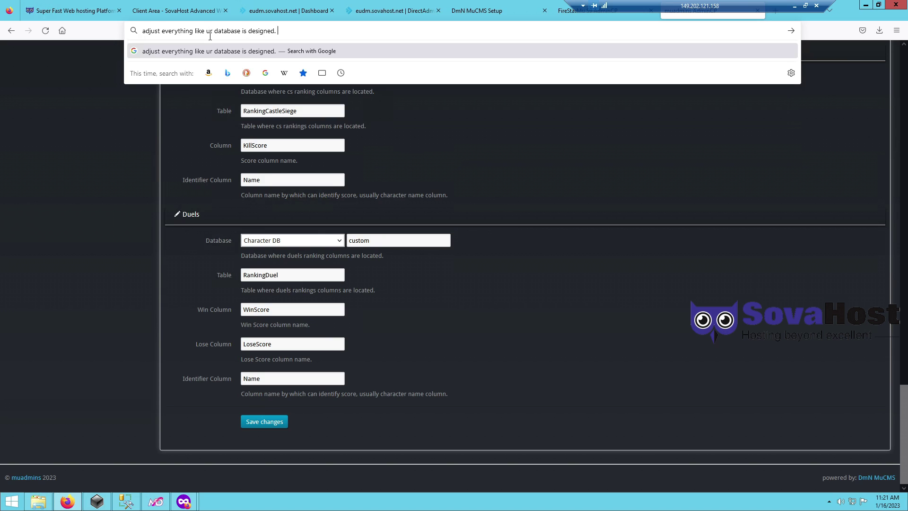
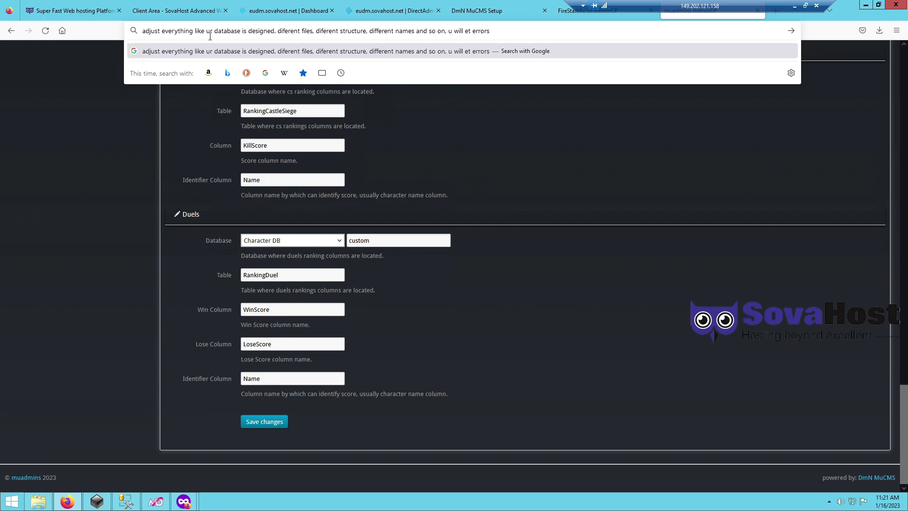
- Fix the misspelled word in the typed note and dismiss it
key(ctrl+Left)
key(ctrl+Left)
text(g)
key(End)
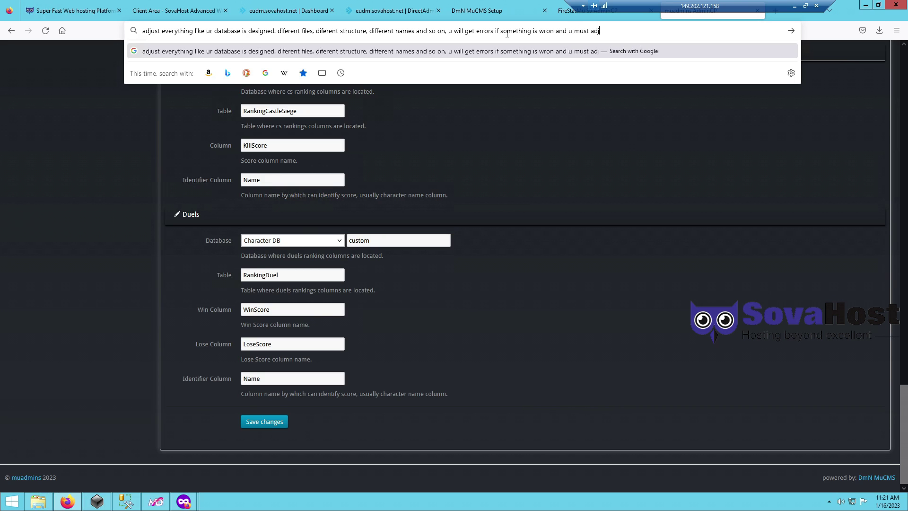
click(583, 172)
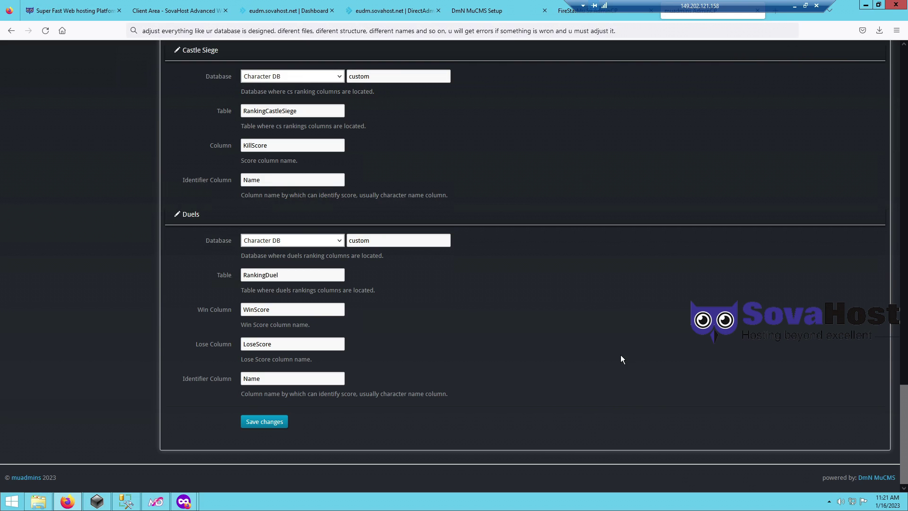
- Review the Security Settings, leaving Captcha Type at None
middle_click(620, 354)
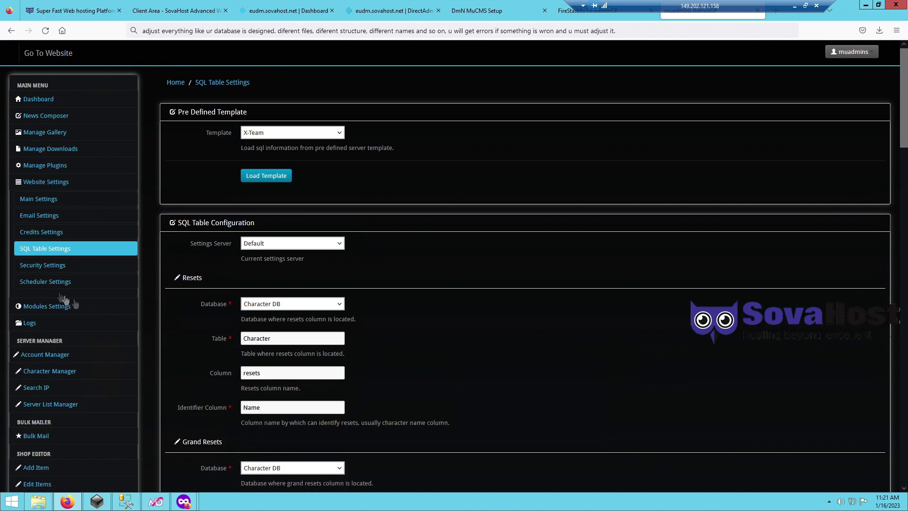
click(42, 265)
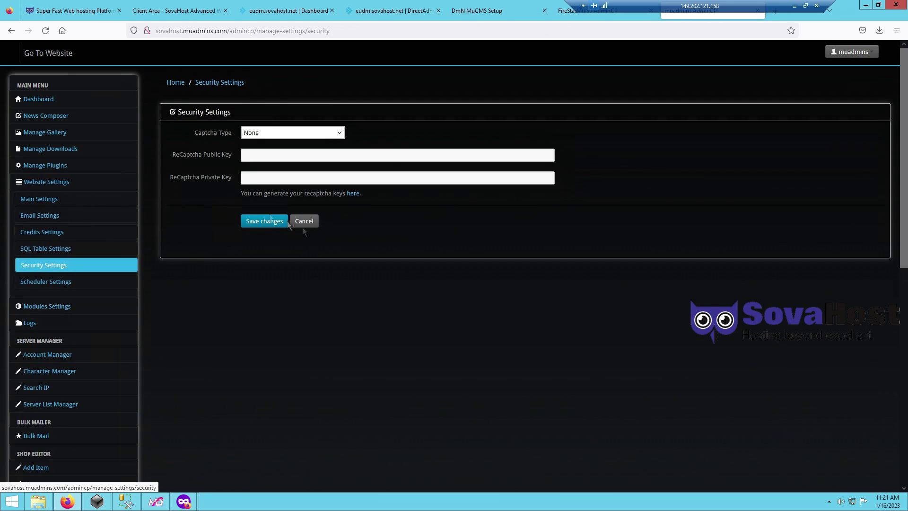
click(270, 131)
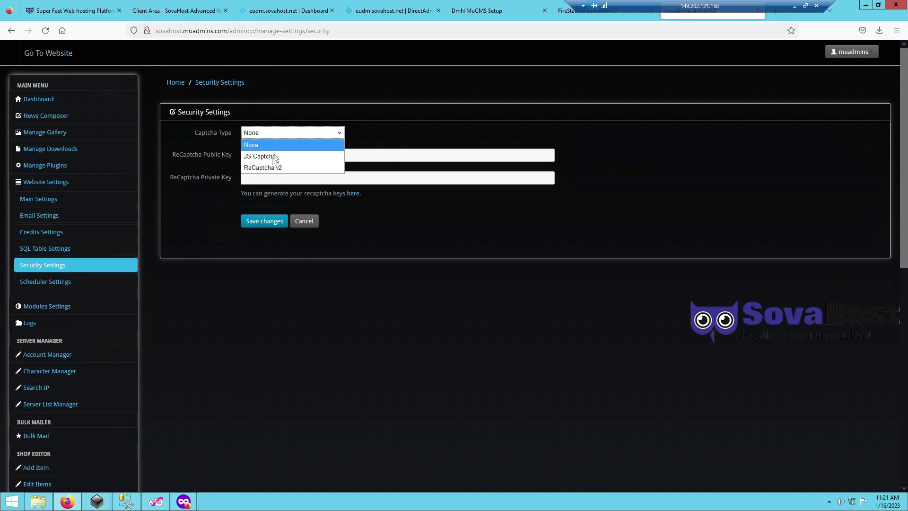
click(401, 271)
- Look over the Scheduled Tasks list, then go to the hosting Client Area page
click(49, 284)
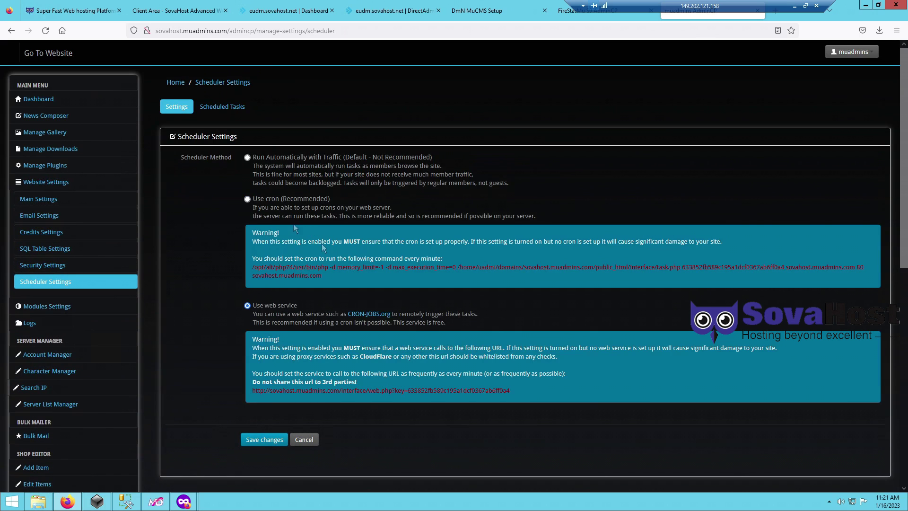
click(229, 112)
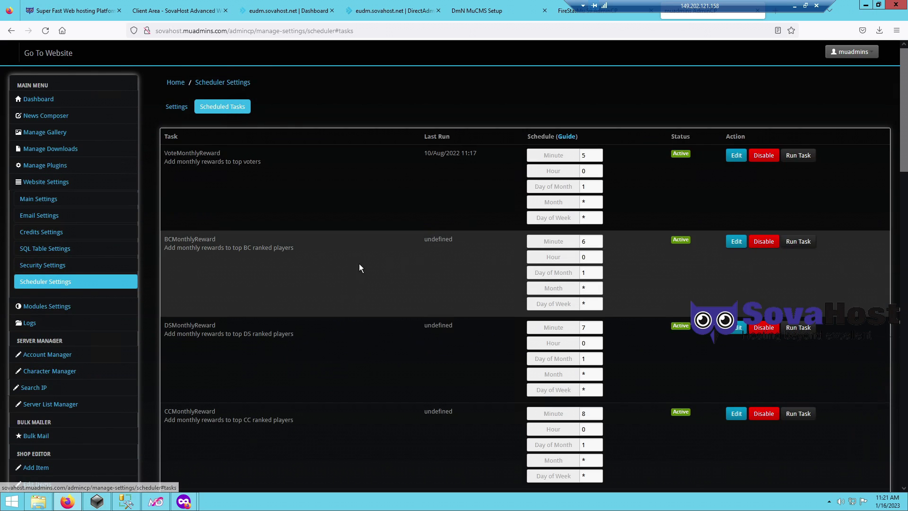
scroll(342, 286, down, 15)
click(189, 18)
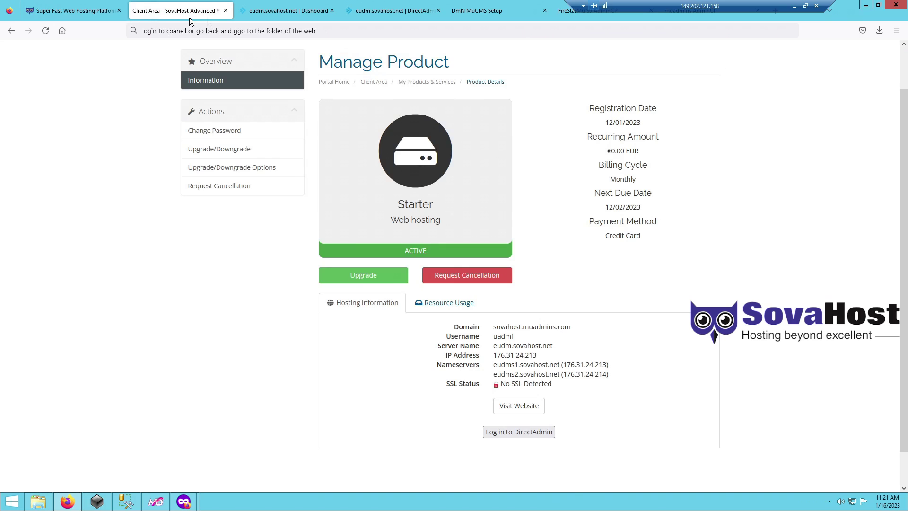
- Browse the DirectAdmin file manager to public_html/application/data/ServerData/en_GB
click(279, 13)
click(65, 401)
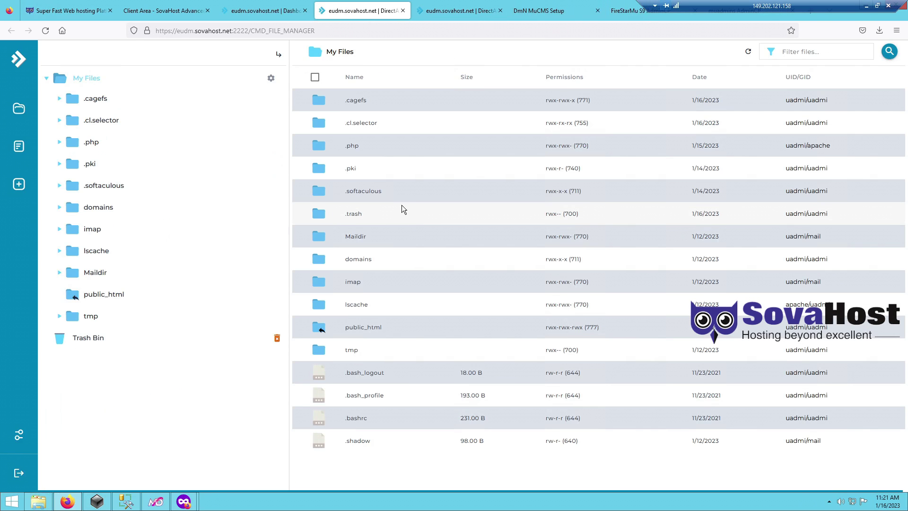
click(413, 331)
double_click(413, 331)
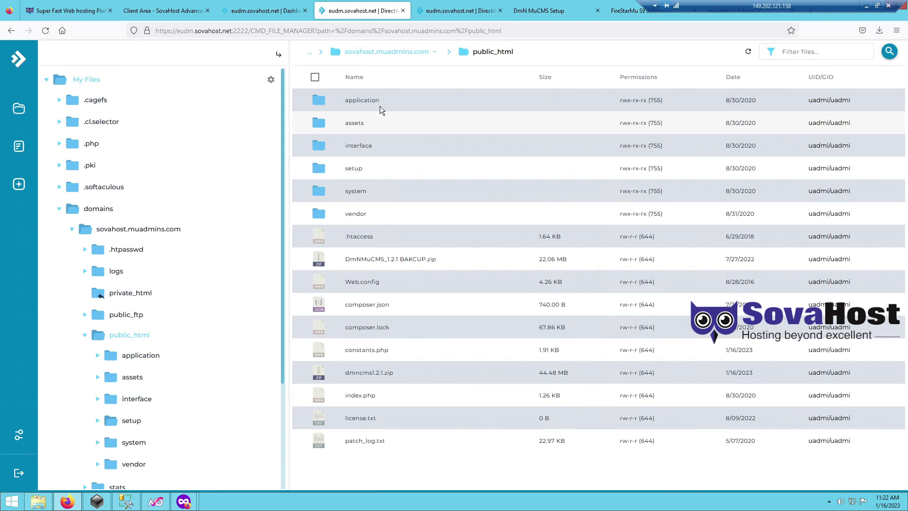
double_click(377, 103)
double_click(369, 146)
double_click(384, 103)
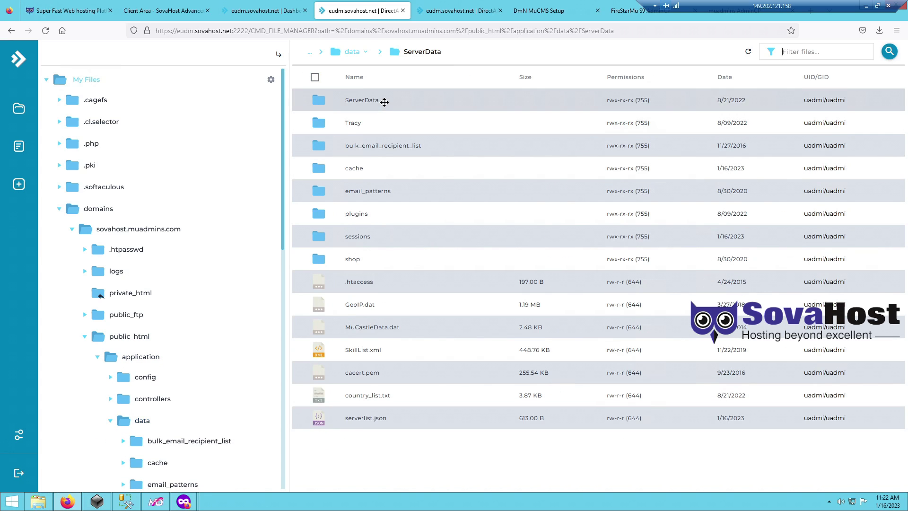
double_click(373, 99)
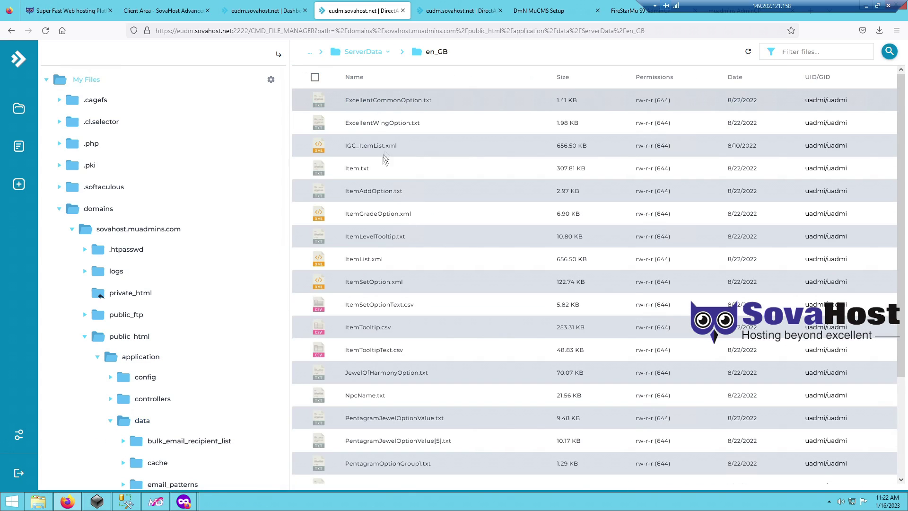
- Open Item.txt for editing and copy all text from the game server's Data/Item XML file
click(379, 169)
right_click(391, 172)
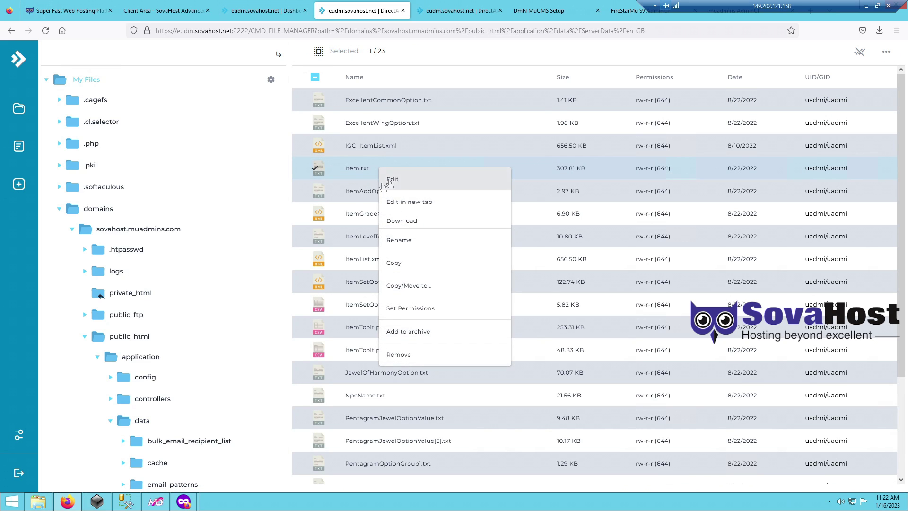
click(36, 501)
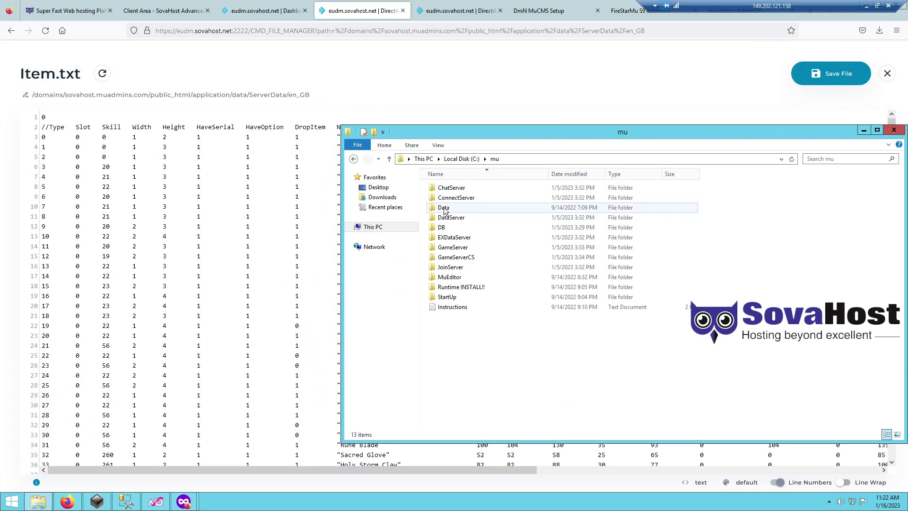
double_click(445, 208)
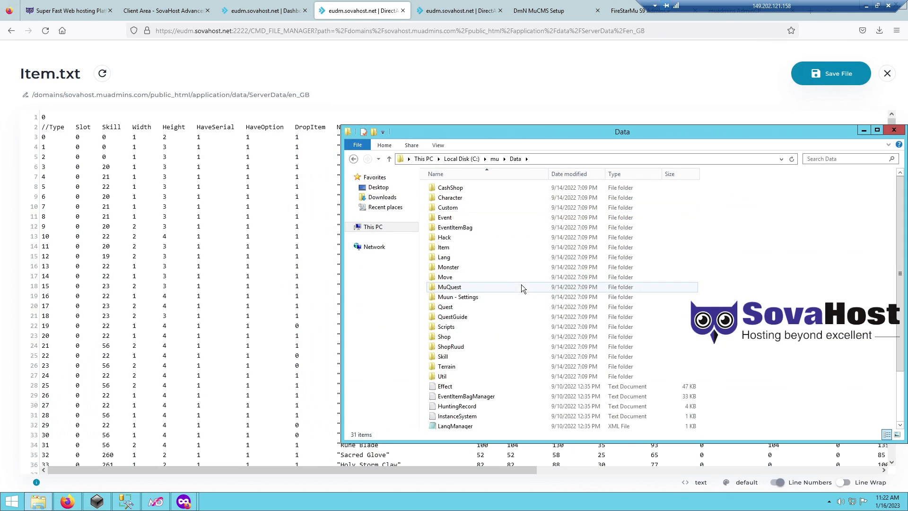
double_click(456, 246)
double_click(447, 347)
key(ctrl+a)
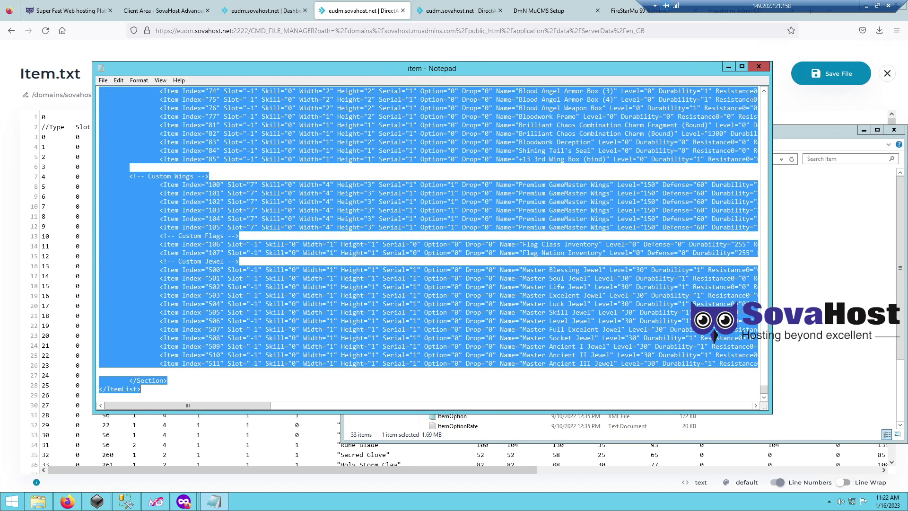
click(758, 67)
click(893, 130)
- Replace Item.txt's contents with the item XML list and save the file
click(626, 191)
key(ctrl+a)
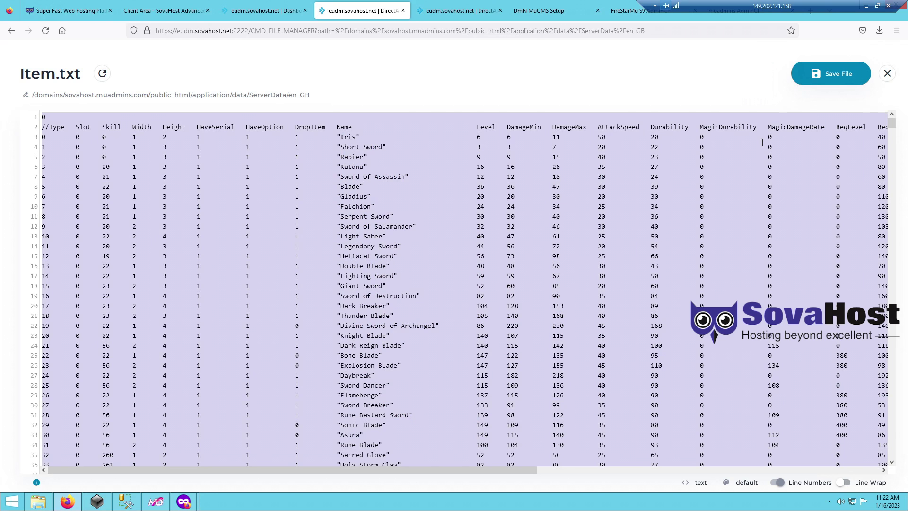
key(ctrl+v)
click(839, 73)
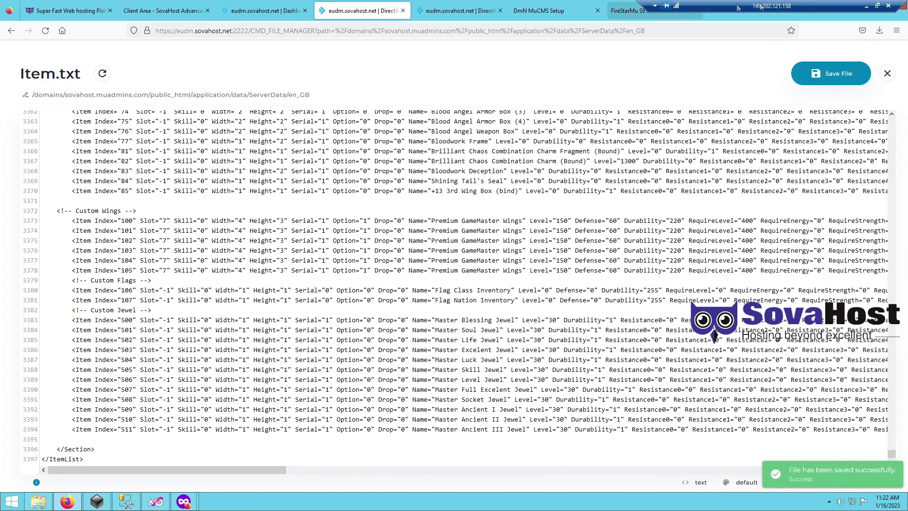
- Close the file manager, then type and clear a note about fixing player items on web rankings
click(402, 11)
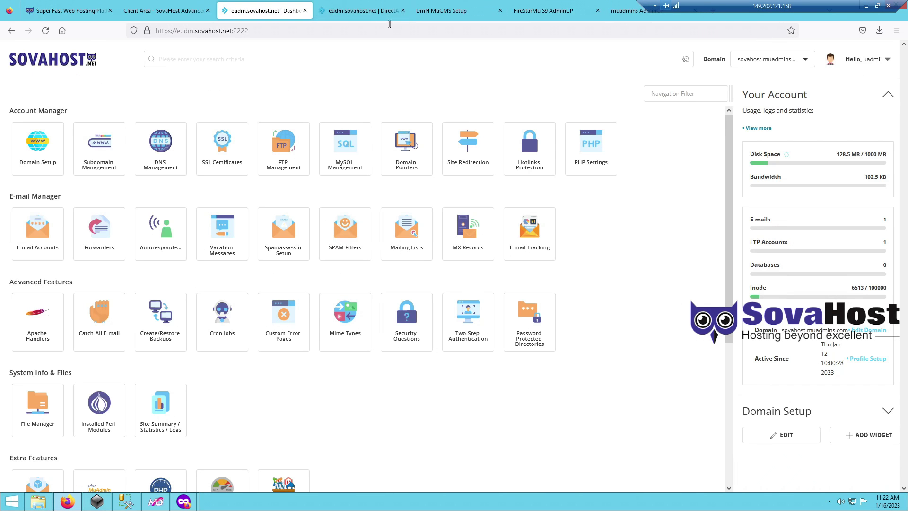
click(346, 27)
text(thi)
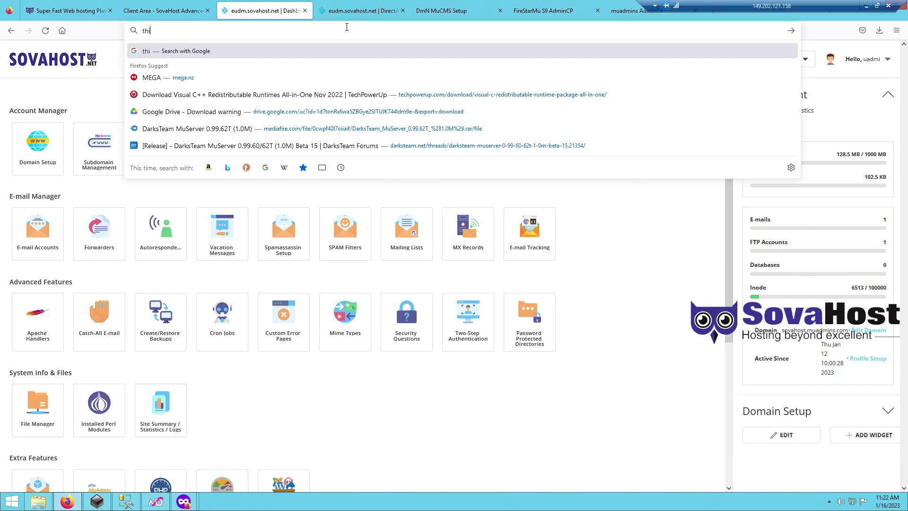
text(s is in order to f)
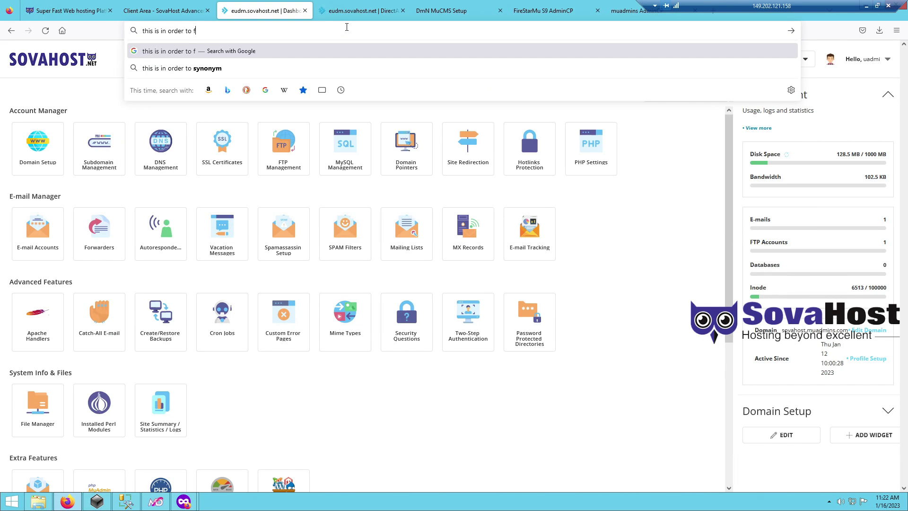
text(ix showingg items off players on )
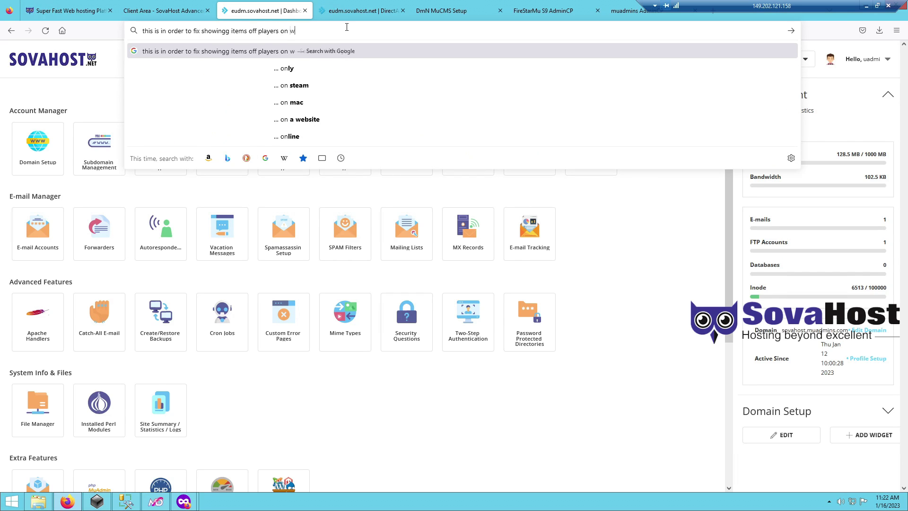
text(web rankings and web shop and so on)
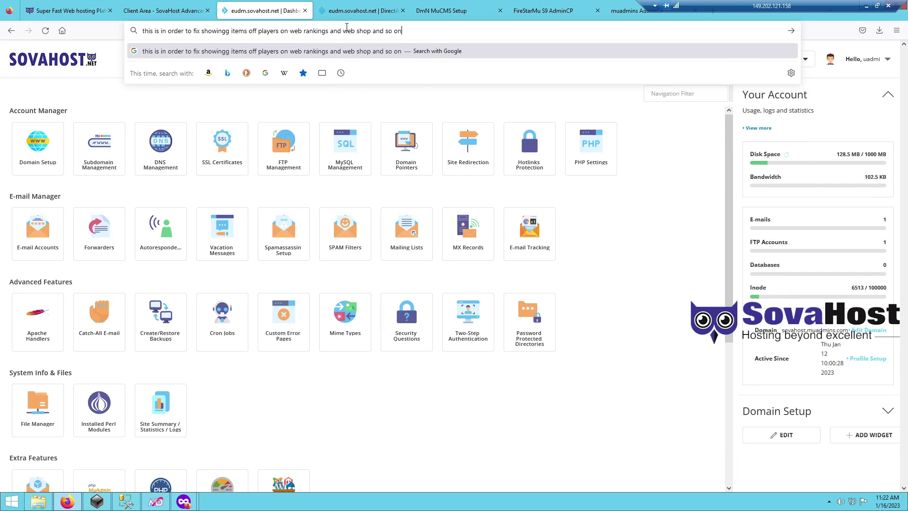
key(ctrl+a)
key(BackSpace)
click(445, 10)
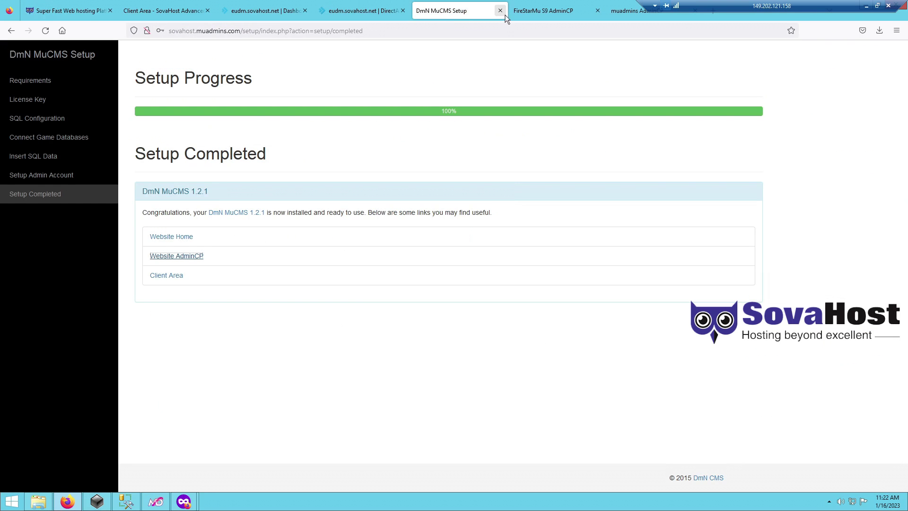
- Close the setup and FireStarMu tabs and type the note 'u must run this to make it work.'
click(500, 11)
click(500, 11)
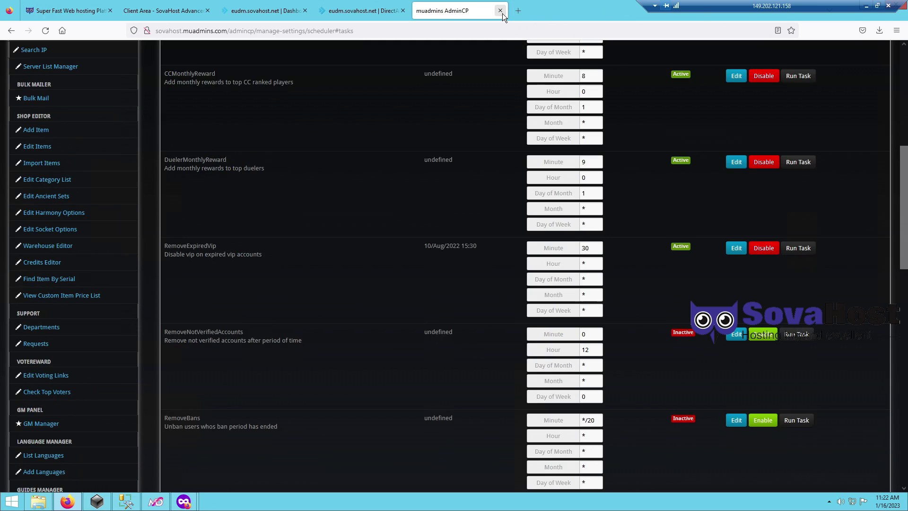
click(350, 32)
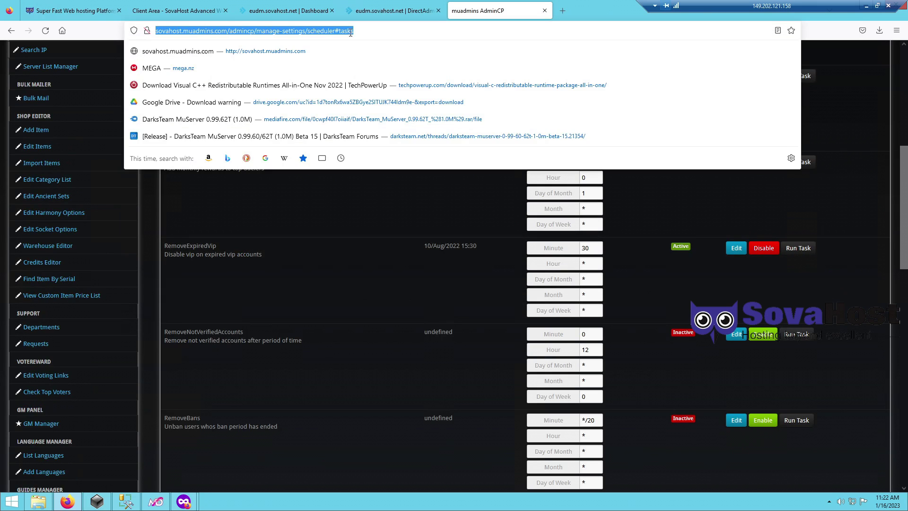
text(u must run this)
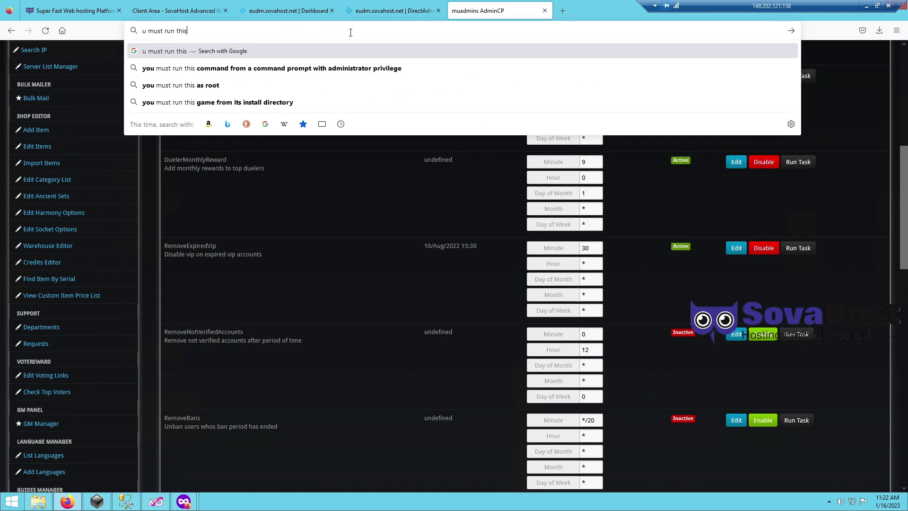
text( to make it work.)
key(ctrl+a)
- Run the ParseServerFiles task from the Scheduled Tasks list
scroll(326, 296, down, 6)
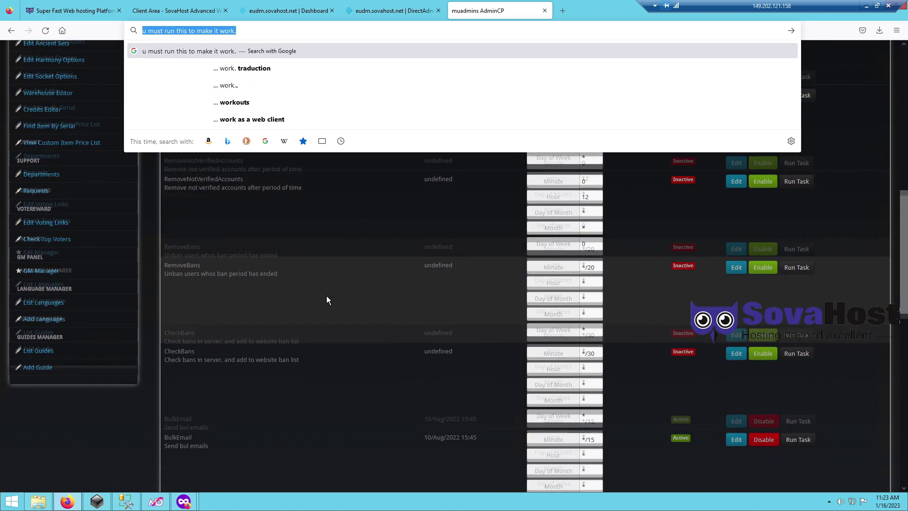
scroll(327, 296, down, 5)
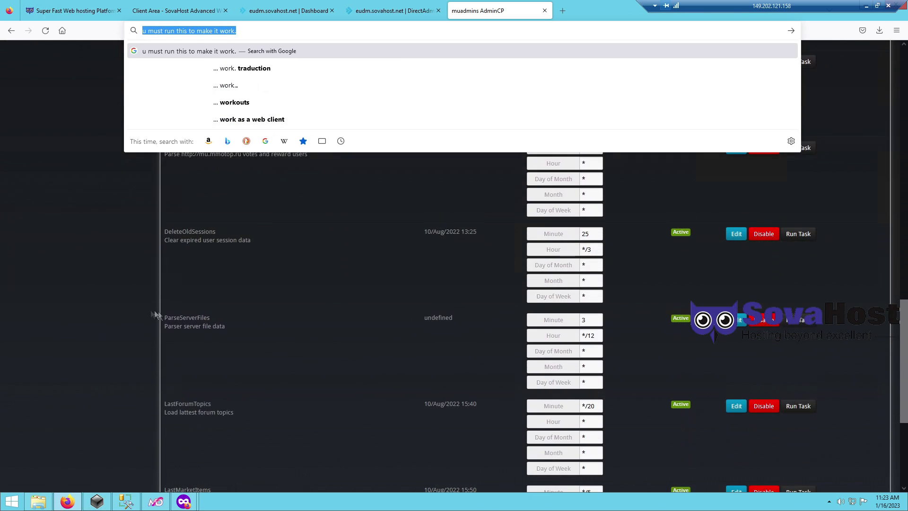
click(231, 319)
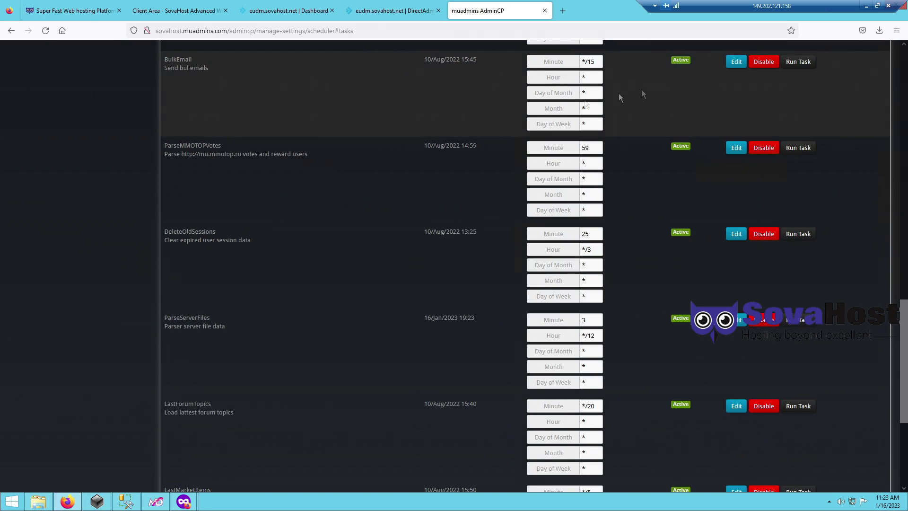
middle_click(351, 375)
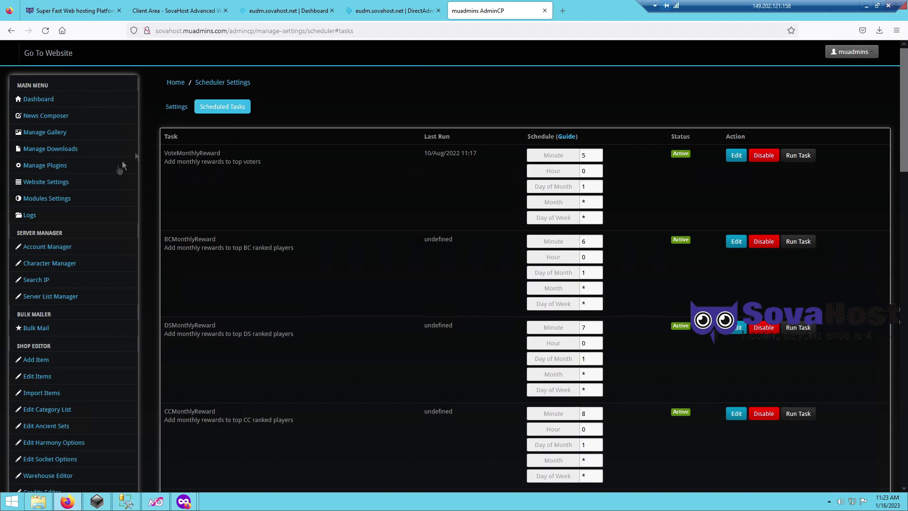
- In Registration Settings, turn off lowercase and uppercase requirements; keep numbers required, symbols not
click(71, 201)
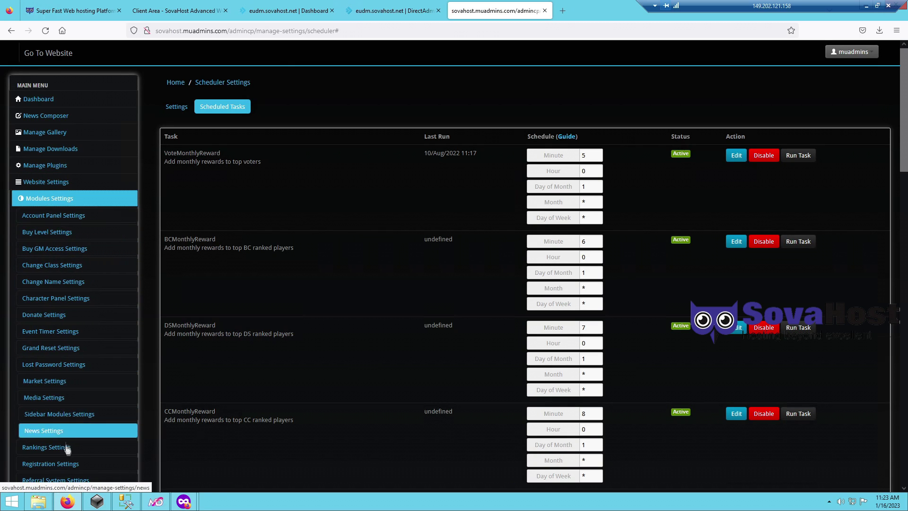
click(67, 463)
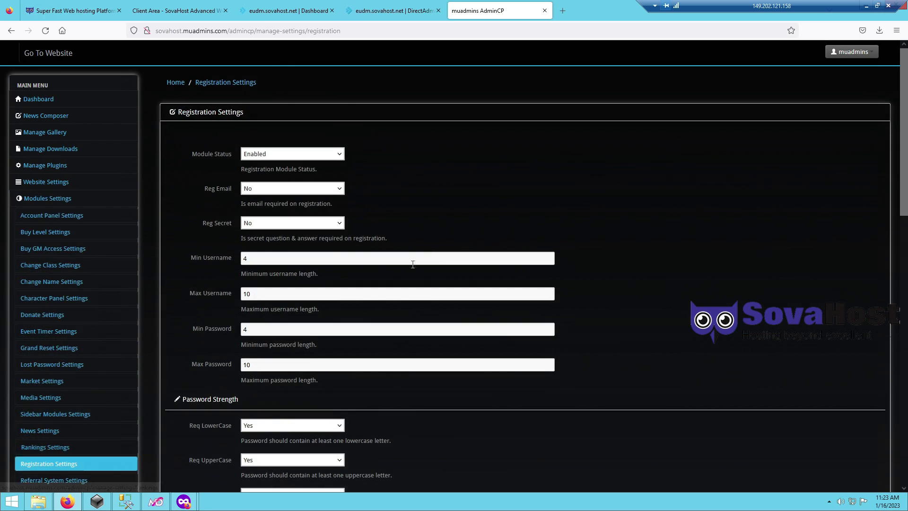
scroll(199, 211, down, 3)
click(247, 280)
click(248, 293)
click(252, 315)
click(253, 327)
click(253, 350)
click(253, 373)
click(259, 385)
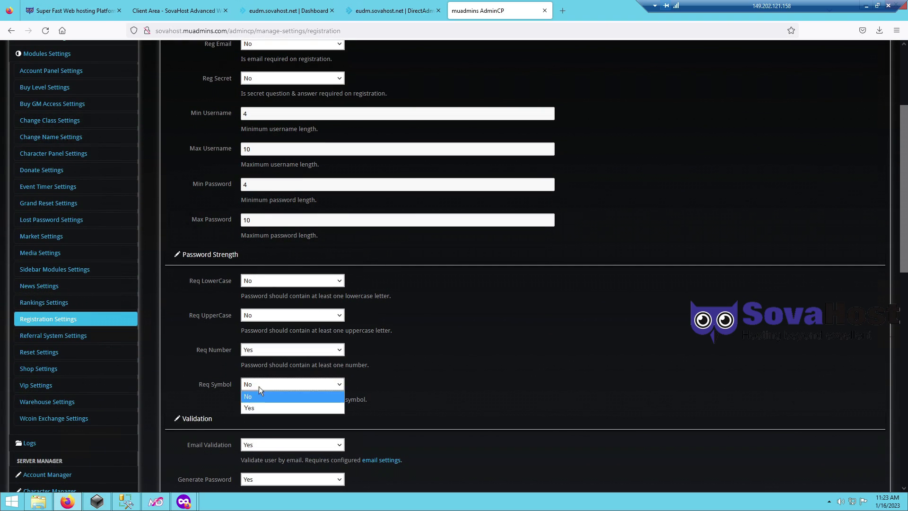
click(256, 402)
- Set Email Validation and Generate Password to No and save the registration settings
scroll(407, 367, down, 2)
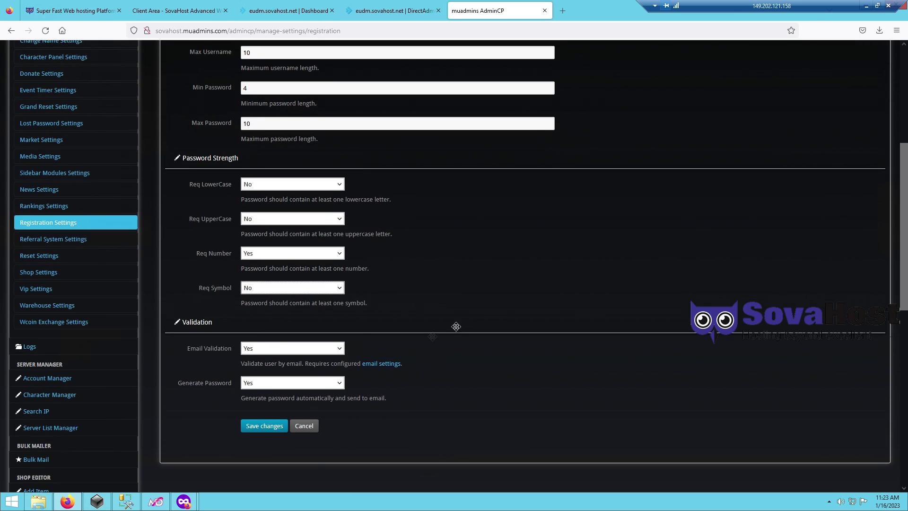
click(274, 349)
click(260, 372)
click(253, 385)
click(251, 406)
click(270, 429)
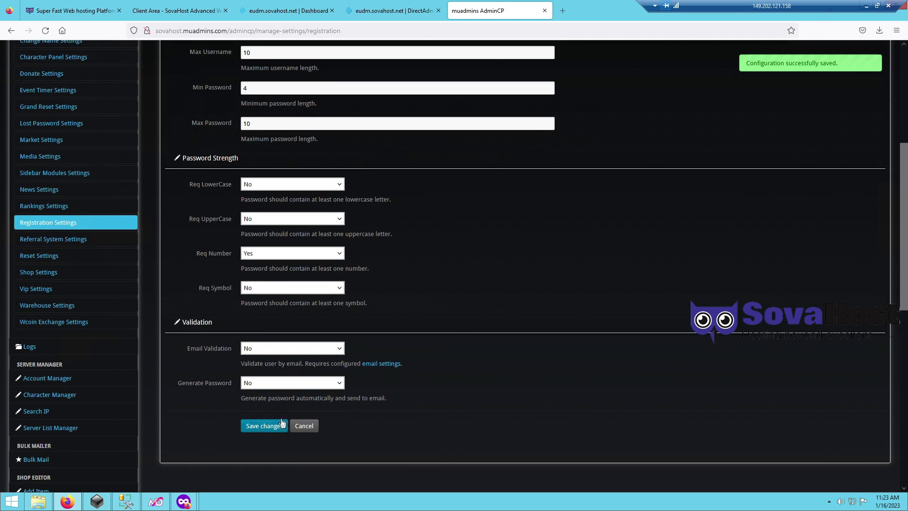
click(52, 428)
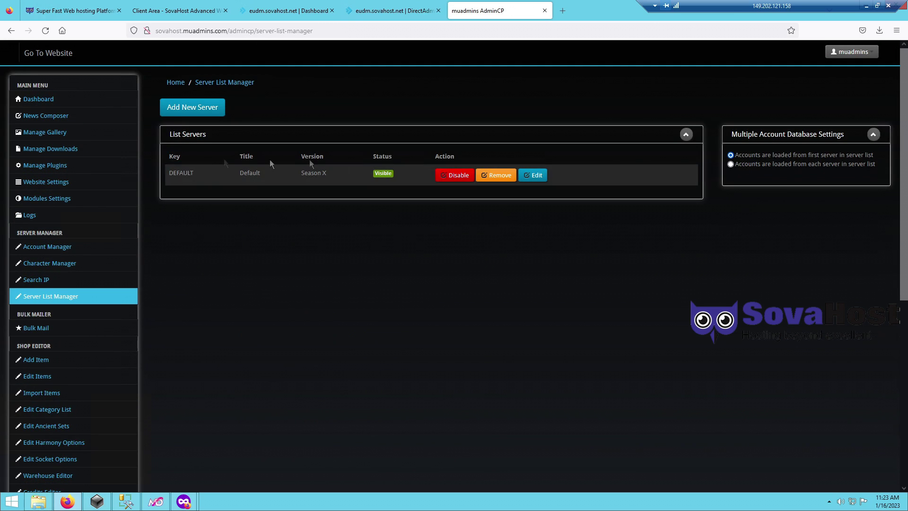
- Edit the DEFAULT server: title muadmins, GameServer IP 149.202.121.158, and remove the 'main' server name
click(528, 181)
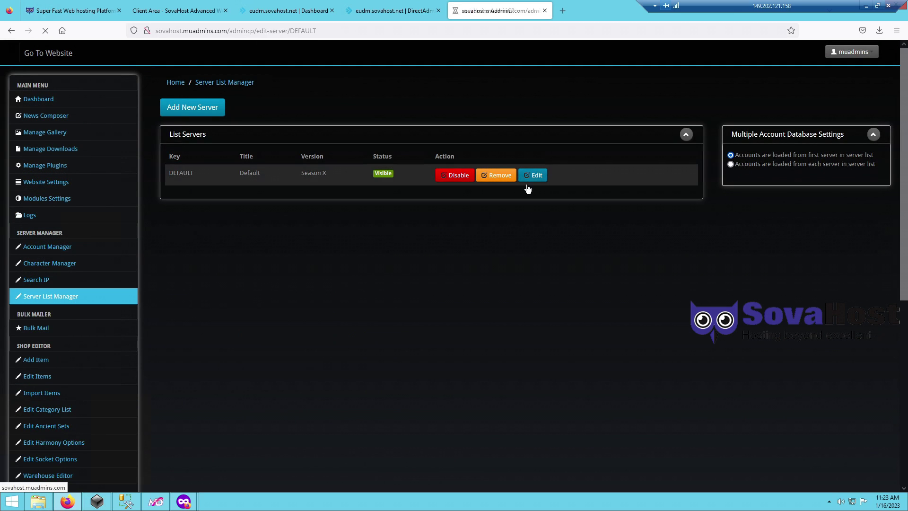
double_click(295, 178)
text(muadmins)
key(Tab)
key(Tab)
key(Tab)
key(BackSpace)
click(305, 242)
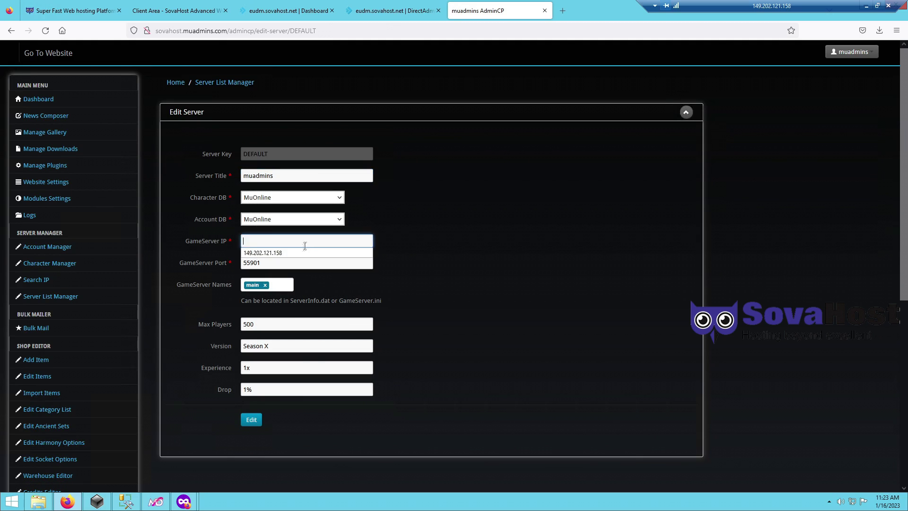
click(305, 252)
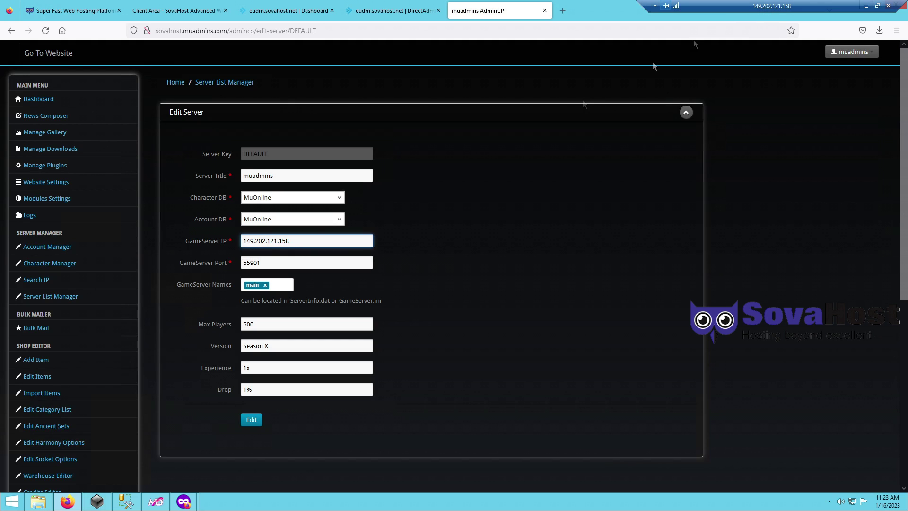
click(266, 285)
click(46, 504)
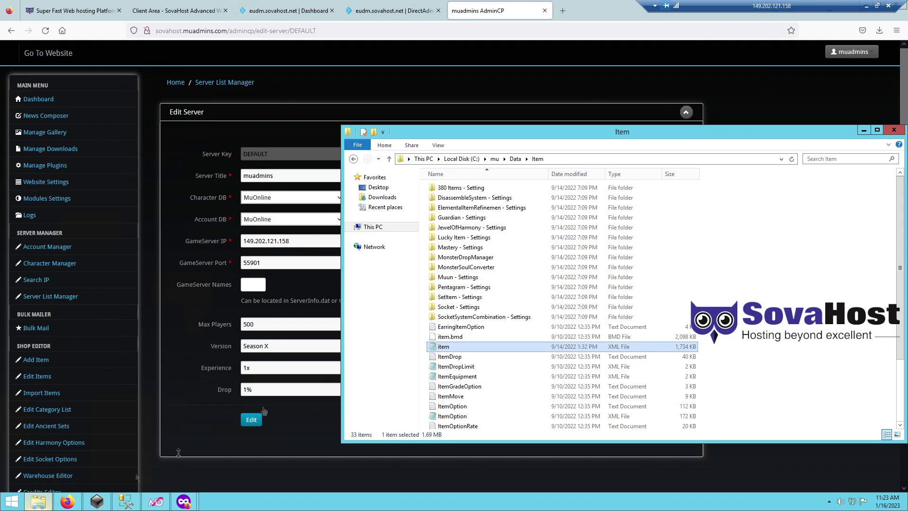
- Look up ServerName MuDevs in C:\mu\GameServer\DATA\GameServerInfo - Common
click(494, 159)
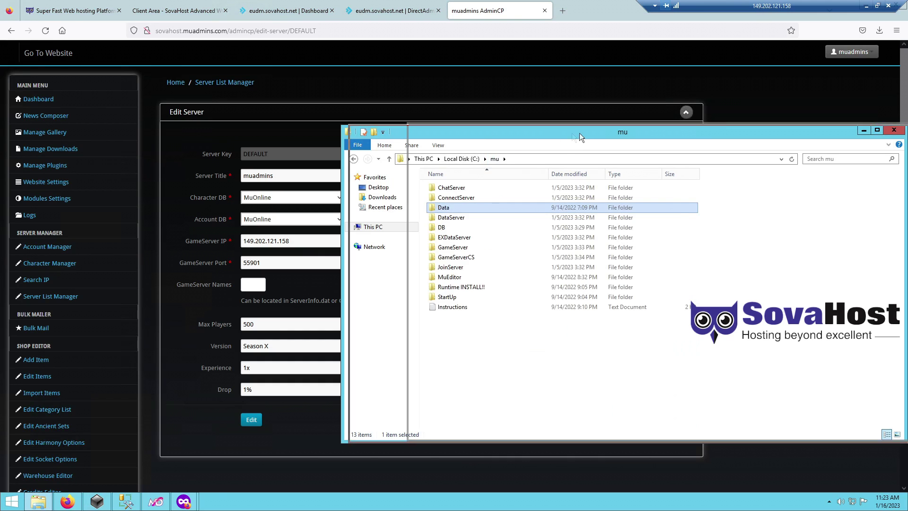
drag(552, 137, 646, 134)
double_click(544, 245)
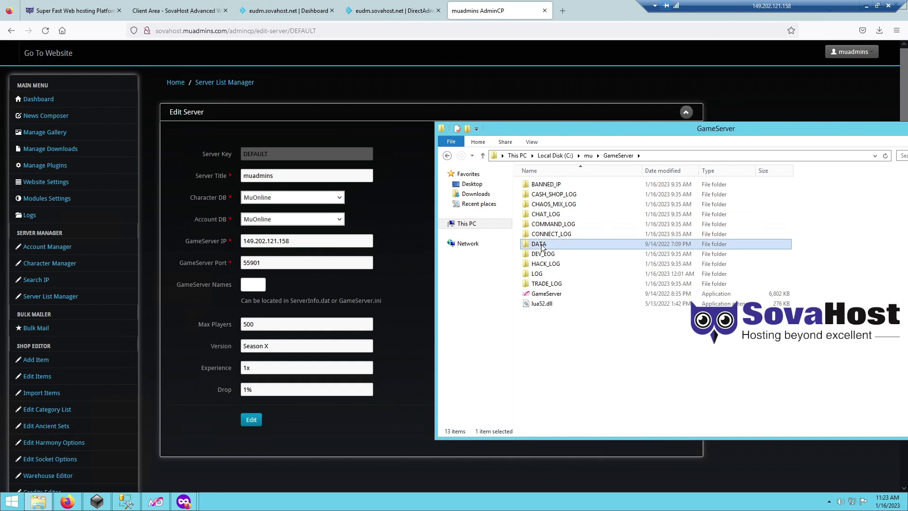
double_click(542, 245)
double_click(556, 214)
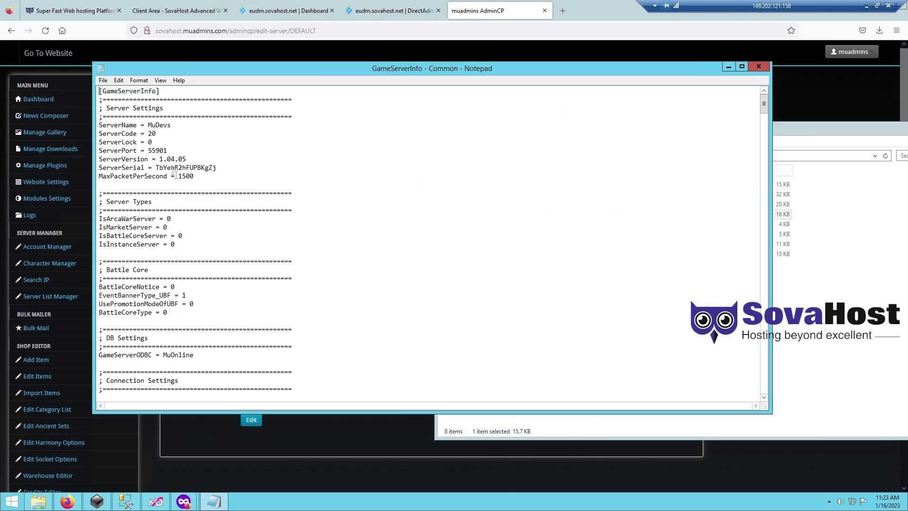
double_click(138, 126)
click(759, 68)
- Add MuDevs and GameServerCS as GameServer Names on the server form
click(252, 286)
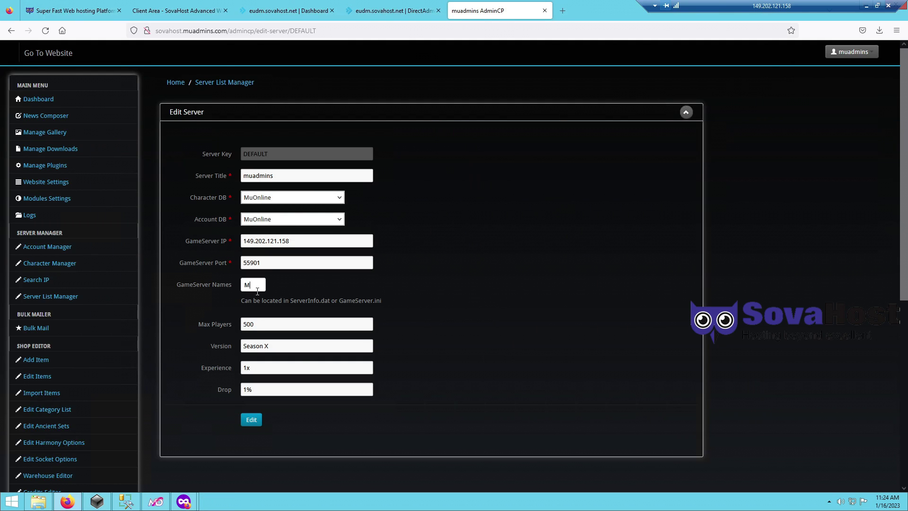
text(MuDevs)
key(Return)
text(G)
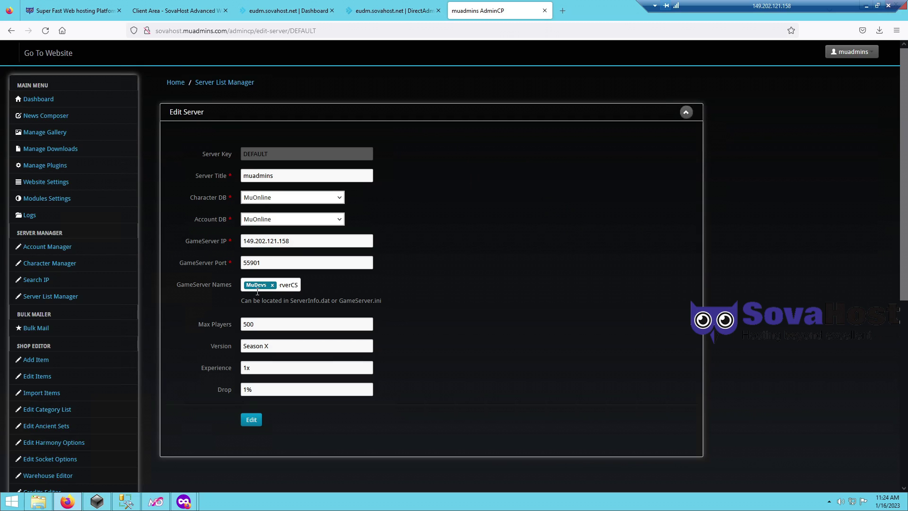
text(ameServerCS)
key(Return)
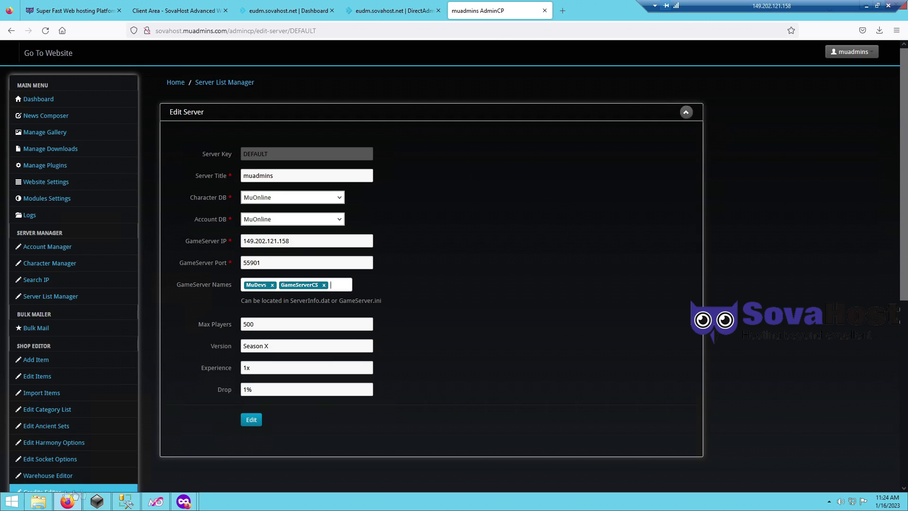
- Confirm the GameServerCS name in GameServerCS\DATA\GameServerInfo - Common, then select the Max Players value 500
click(38, 501)
key(alt+Up)
key(alt+Up)
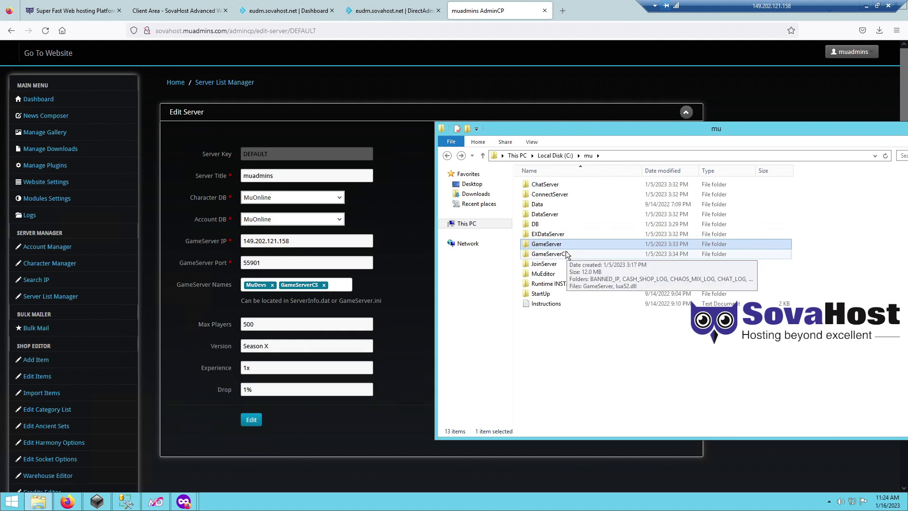
double_click(567, 255)
click(543, 245)
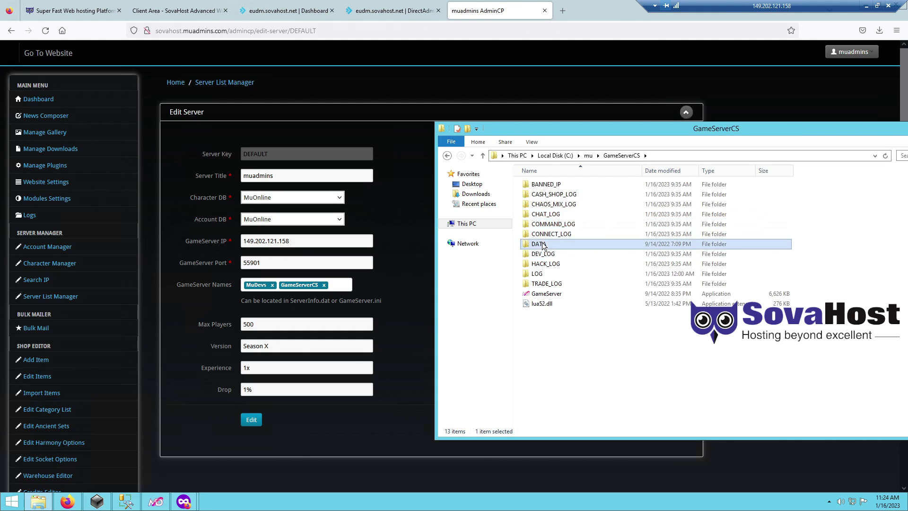
double_click(542, 244)
double_click(563, 214)
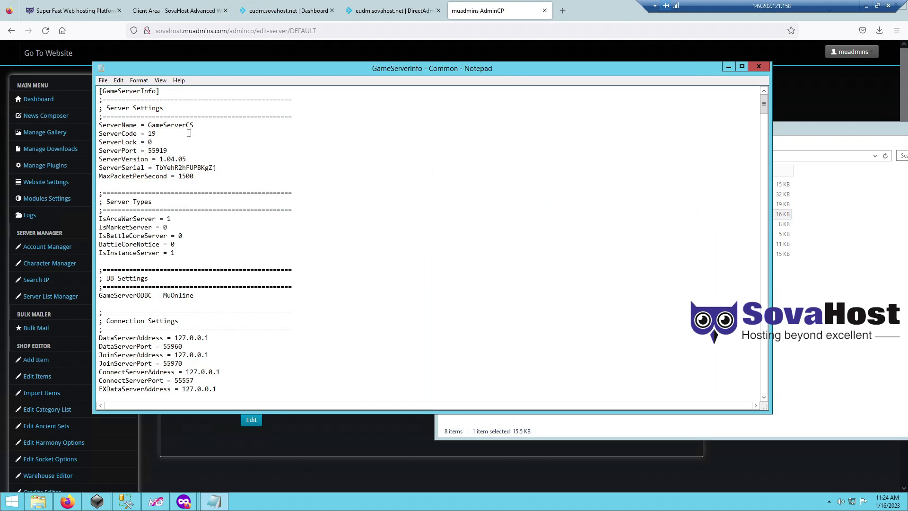
drag(151, 125, 200, 125)
click(760, 70)
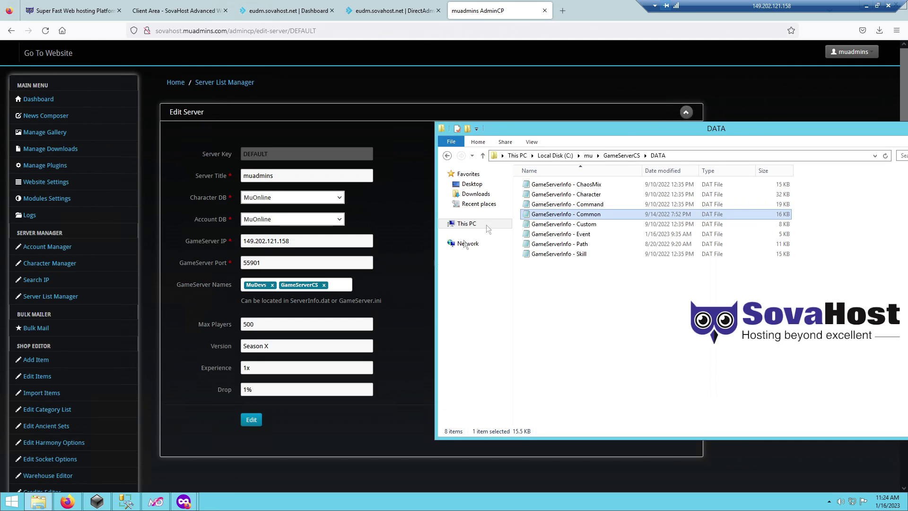
click(193, 314)
double_click(249, 324)
- Set the DEFAULT server's Version to Season 17 and save the server edit
click(269, 347)
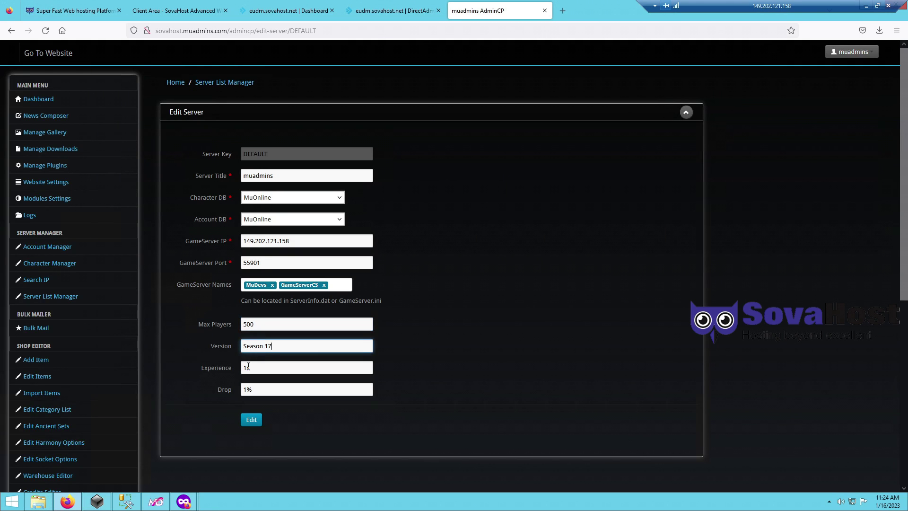
click(250, 368)
click(248, 389)
click(251, 419)
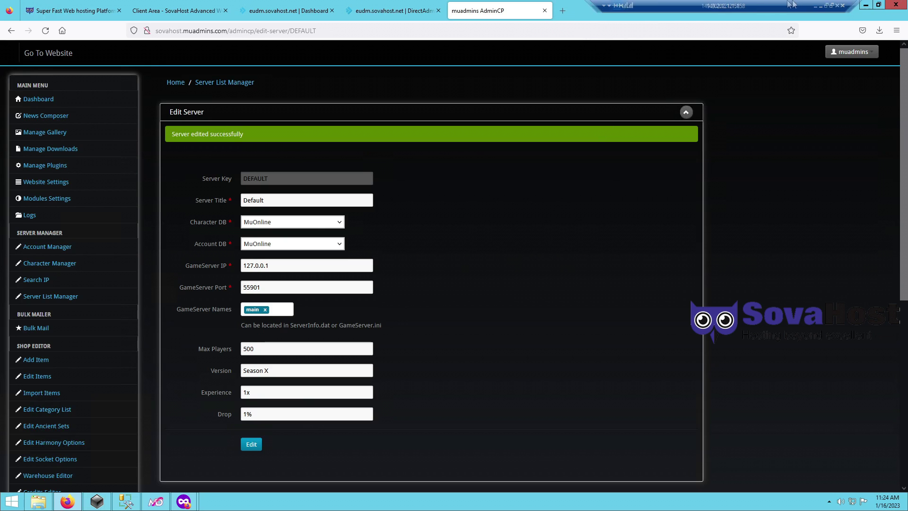
click(86, 503)
click(85, 505)
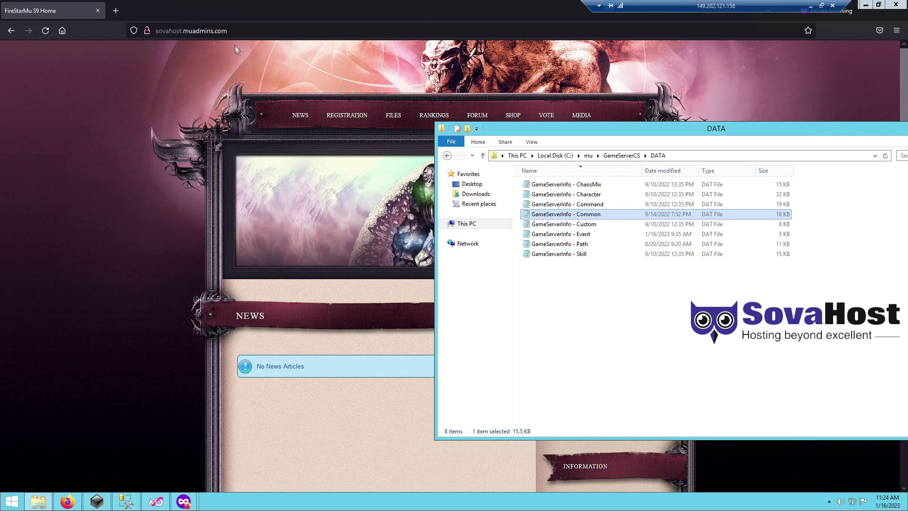
click(228, 31)
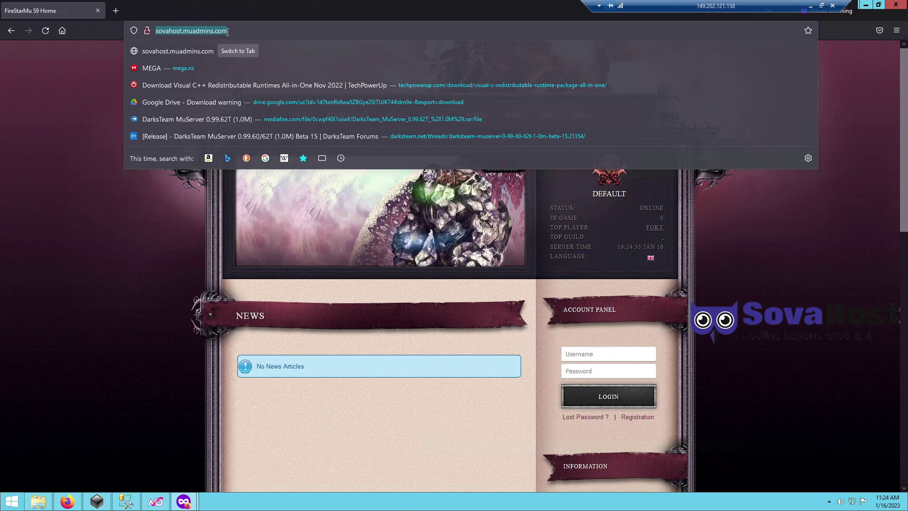
- Load the muadmins site home page and type the note 'make account and login and so on'
key(Return)
click(629, 351)
text(now lets m)
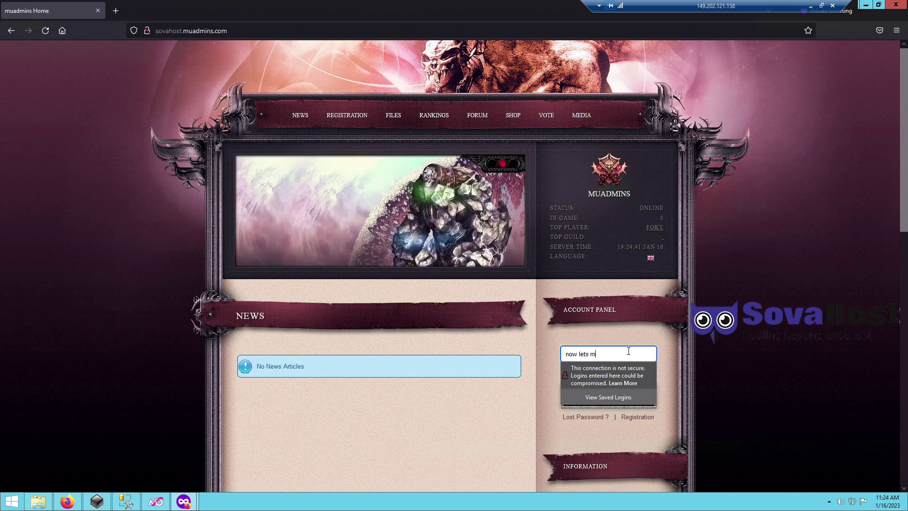
click(395, 31)
text(make )
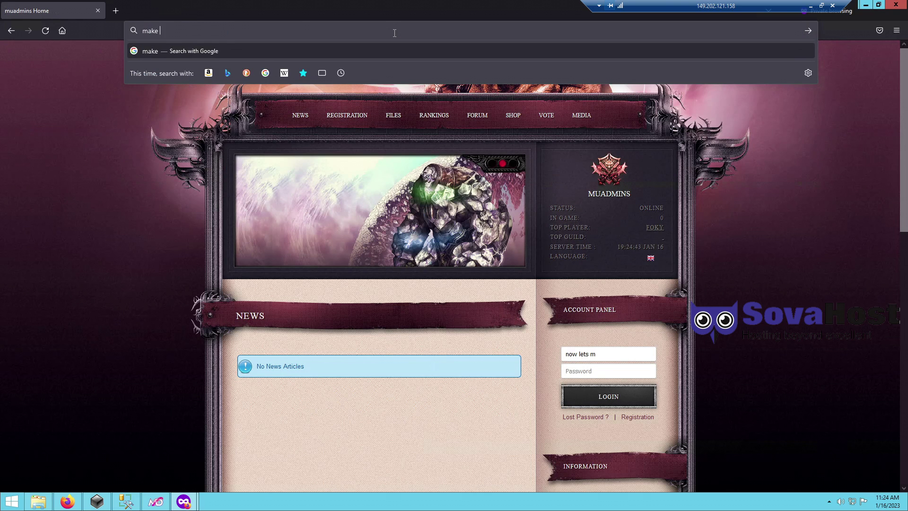
text(account and login and so on)
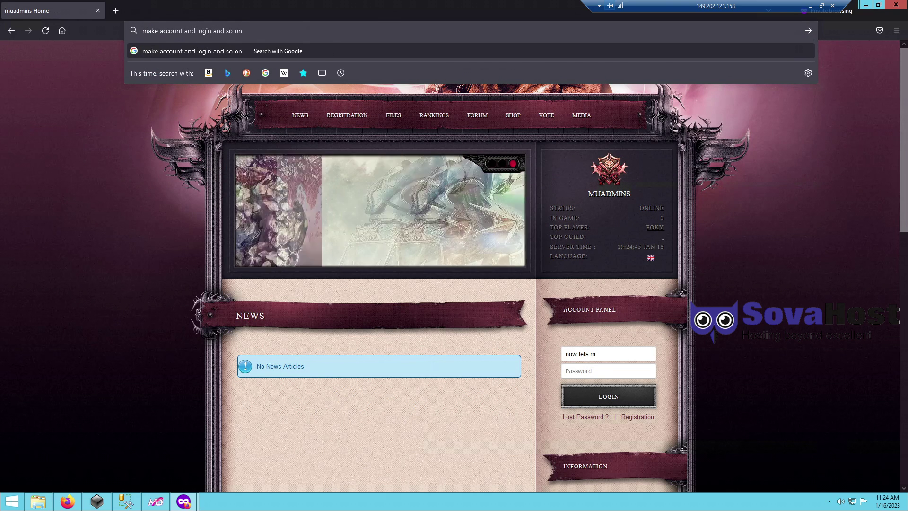
key(Escape)
- Register a new player account with a username, nickname and password, accepting the game rules
click(372, 119)
scroll(359, 200, down, 3)
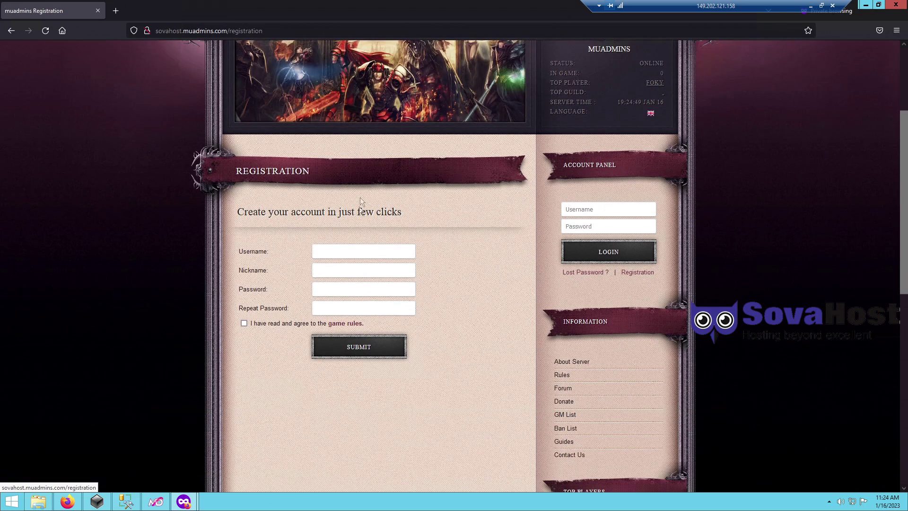
click(343, 252)
text(muadmin1)
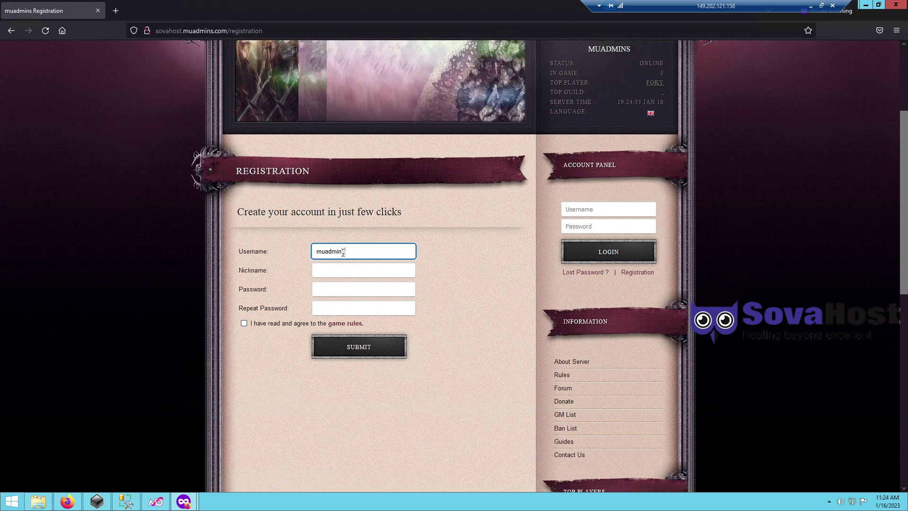
click(352, 270)
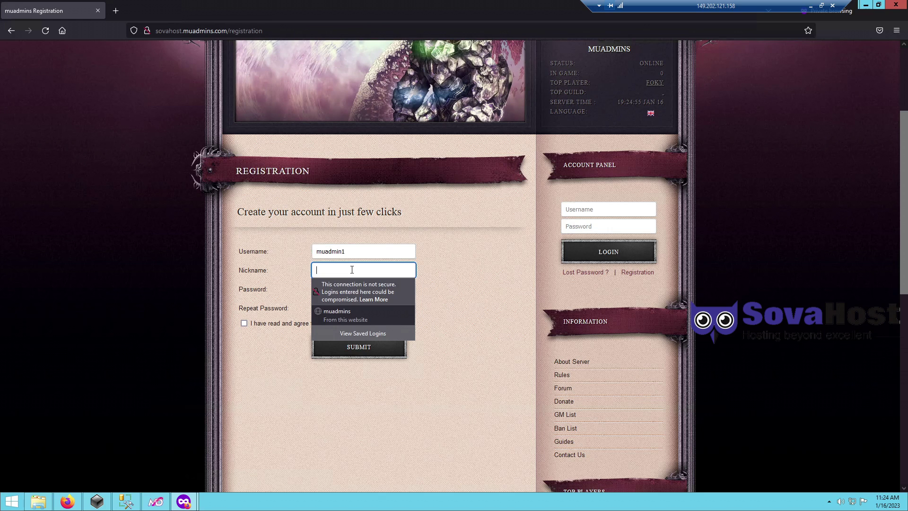
text(muadmin1)
key(Tab)
text(123456)
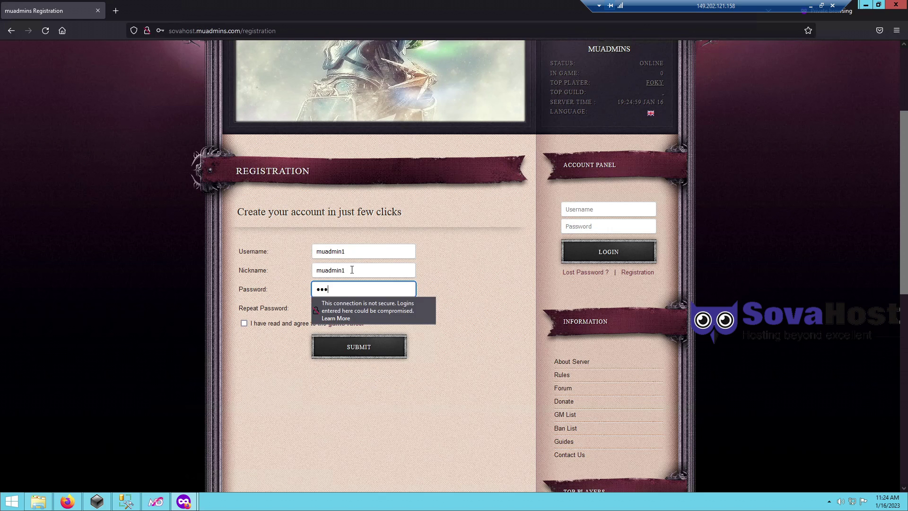
key(Tab)
text(123456)
click(244, 323)
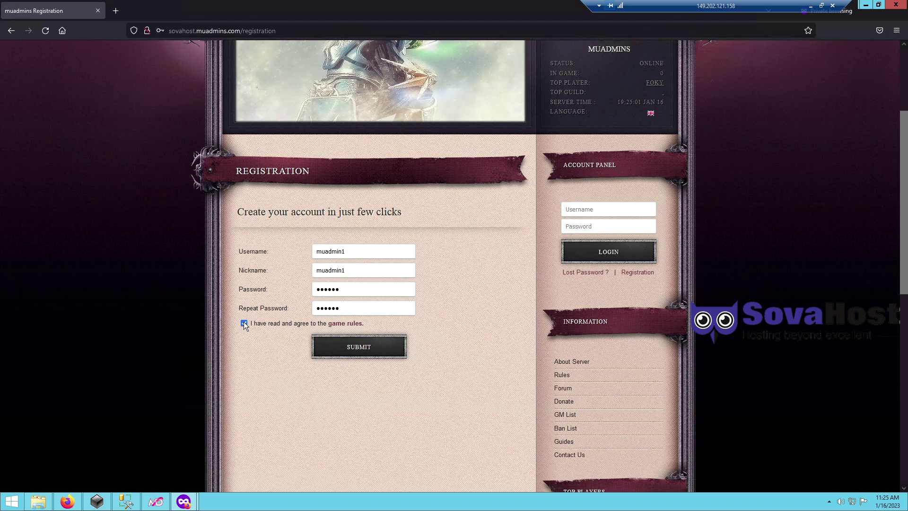
click(351, 345)
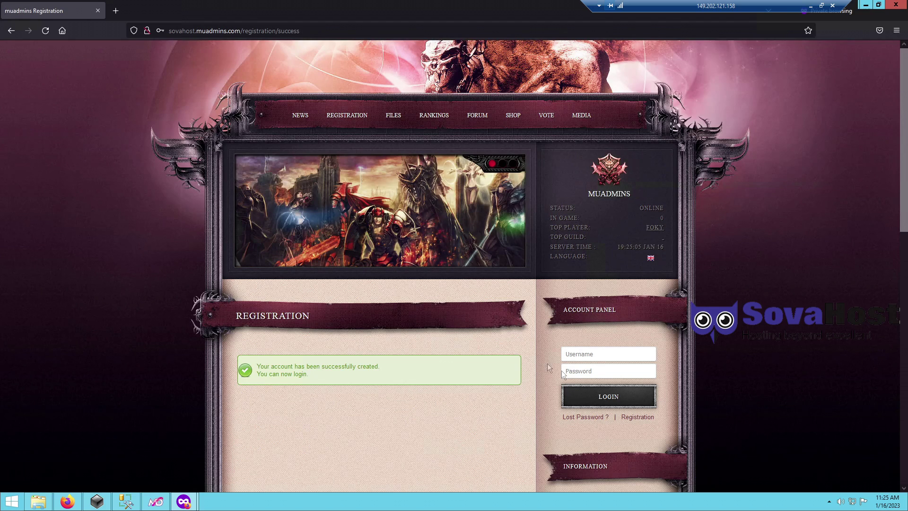
- Log in to the new account from the Account Panel with its username and password
click(602, 355)
text(muadmin)
key(Tab)
text(mu)
click(602, 355)
text(1)
click(607, 397)
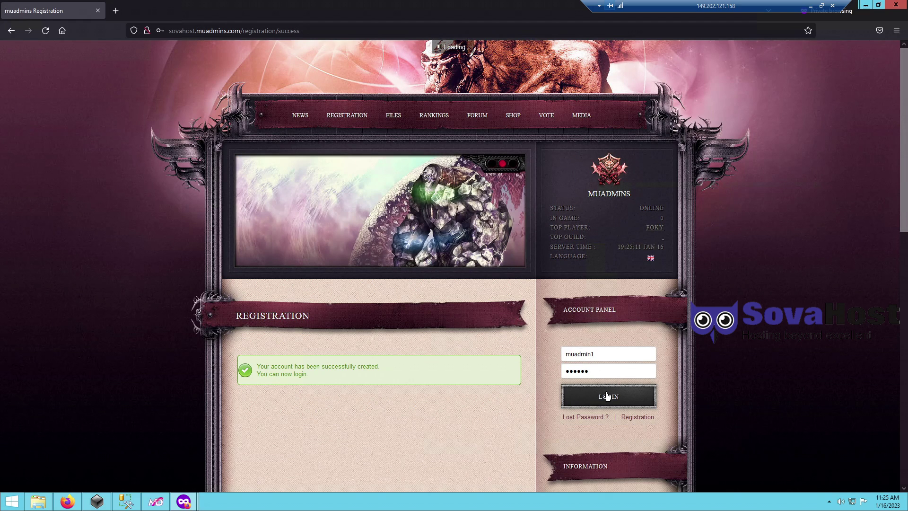
drag(713, 6, 454, 6)
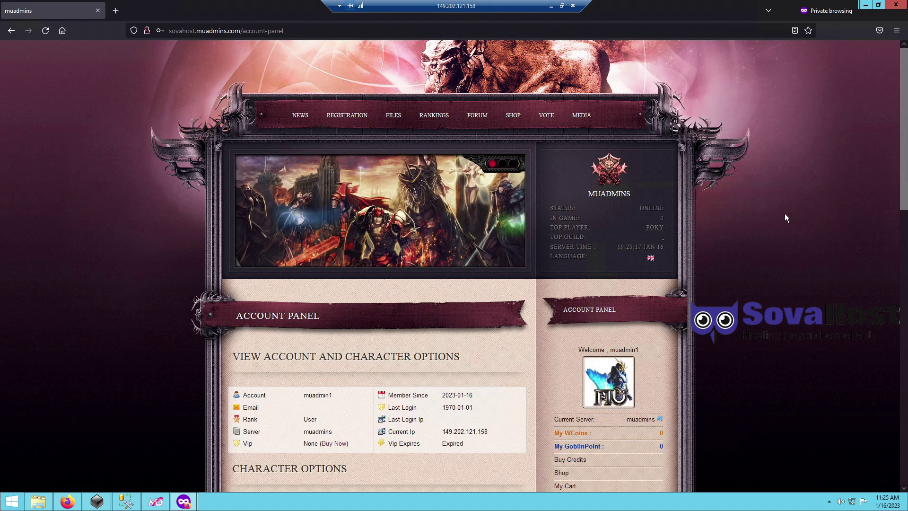
scroll(785, 218, down, 3)
scroll(660, 339, down, 1)
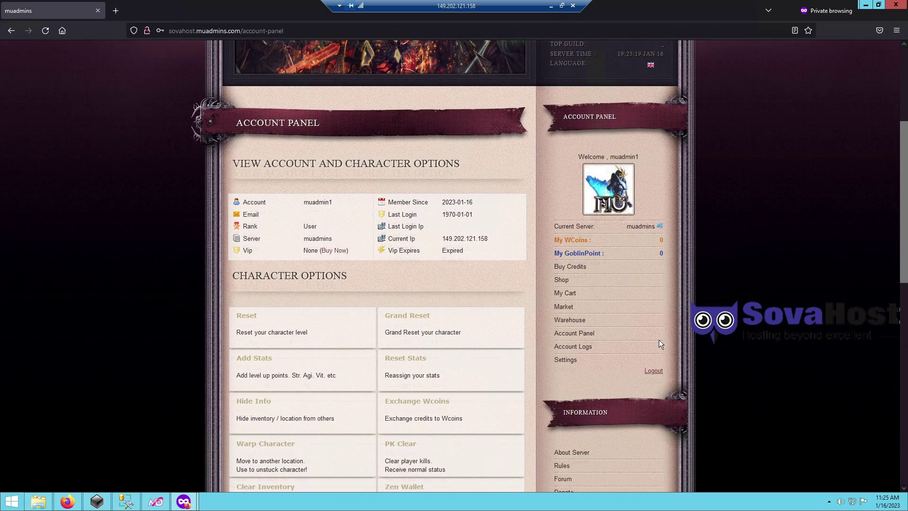
drag(562, 230, 643, 307)
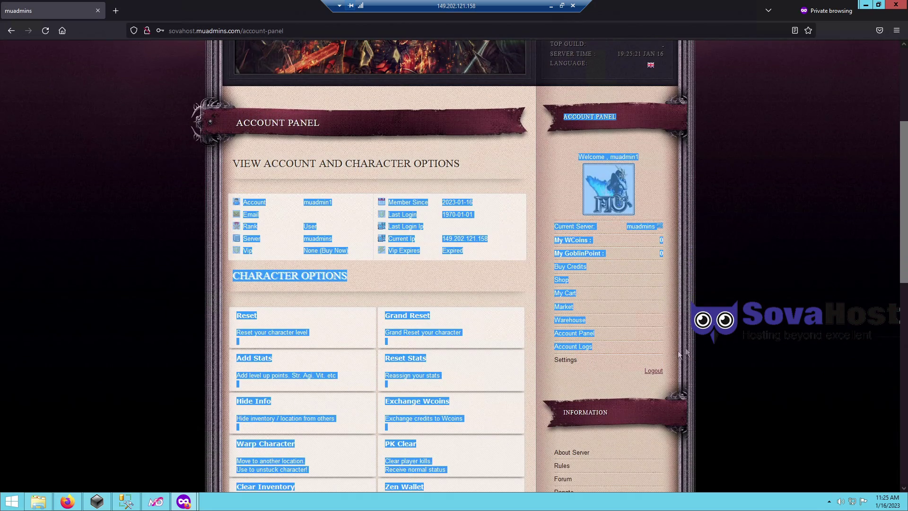
click(187, 333)
scroll(187, 332, down, 2)
scroll(188, 333, down, 2)
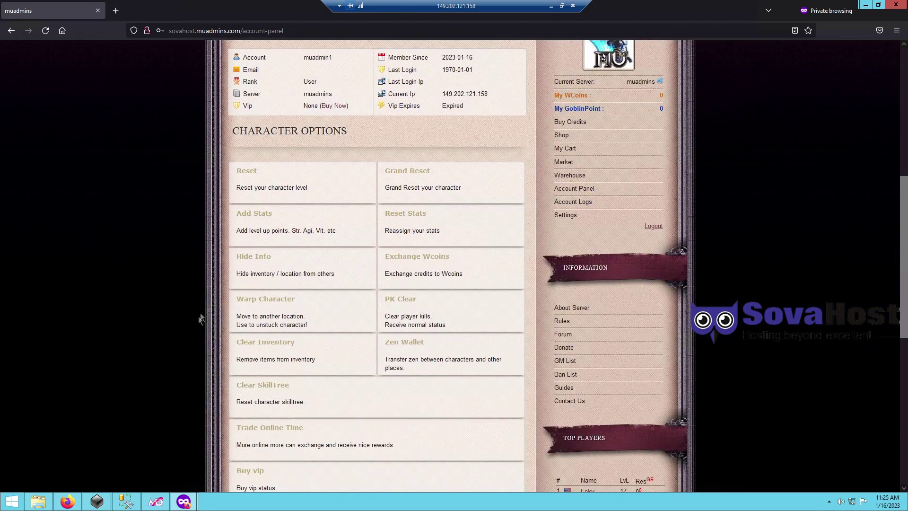
drag(220, 166, 222, 466)
click(237, 118)
scroll(238, 118, down, 3)
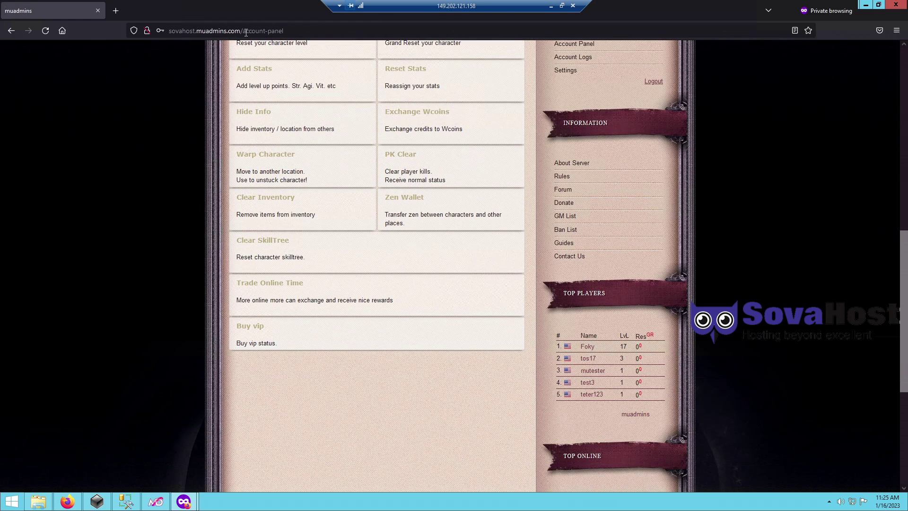
click(246, 30)
text(u can disable)
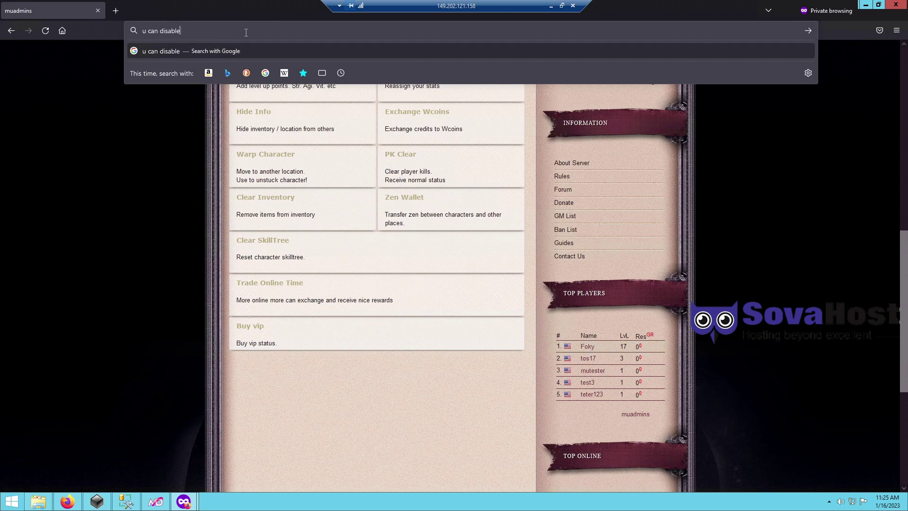
text(,edit,enable and a)
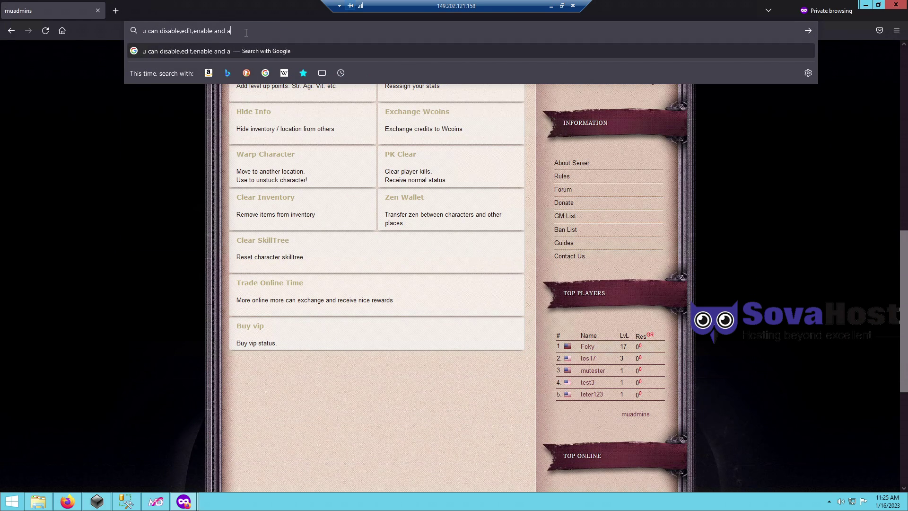
text(ll those stuff)
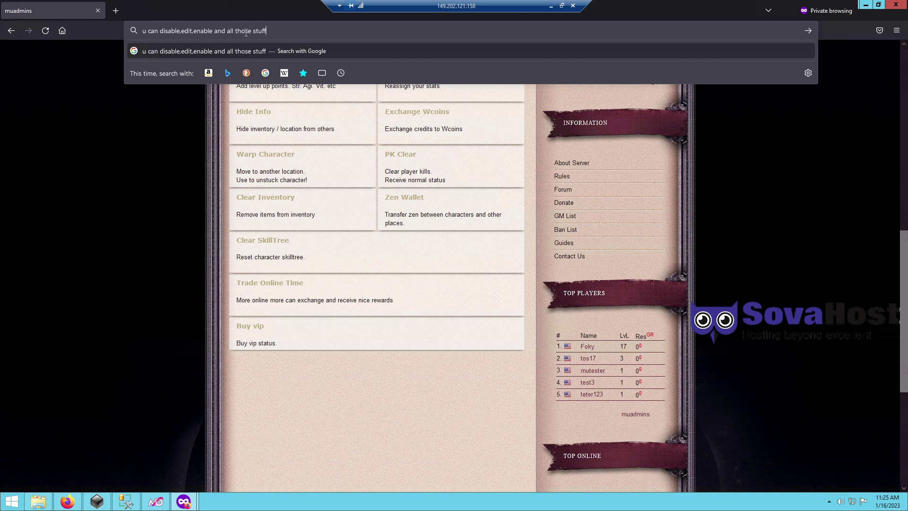
text(modules and plugins on the admin panel)
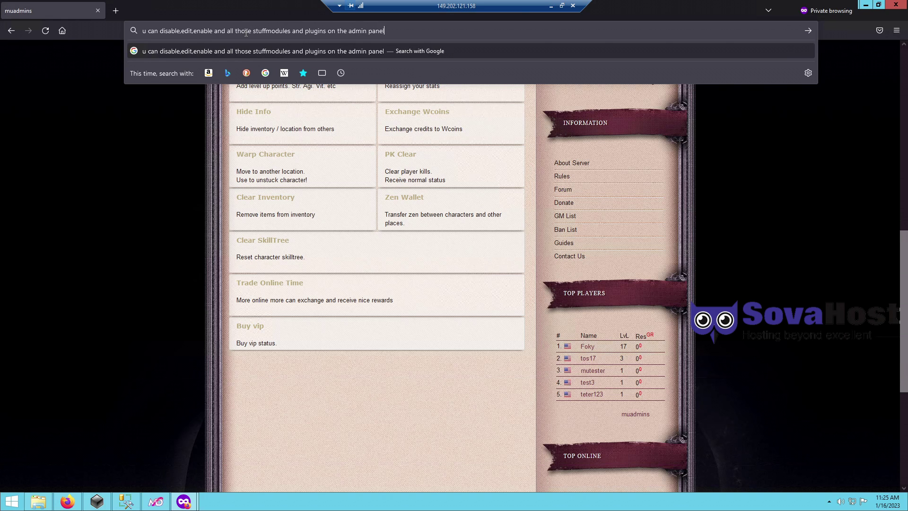
text( modules area)
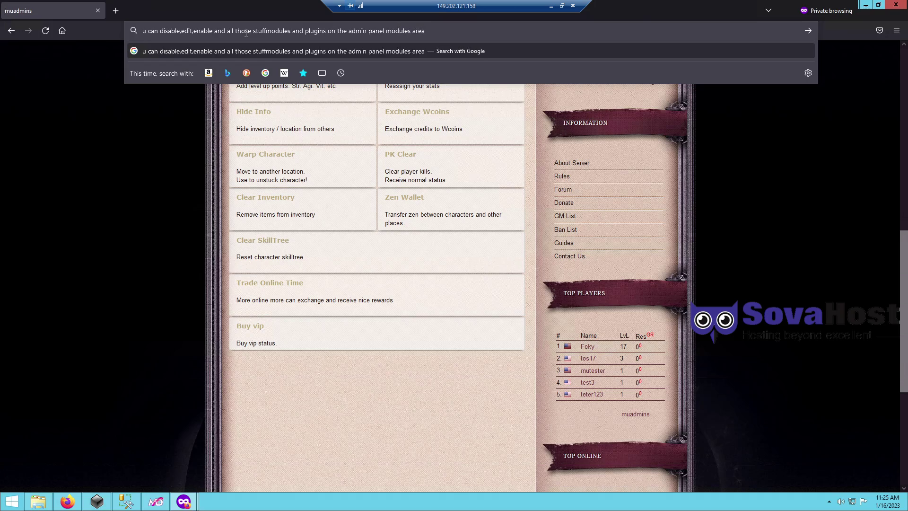
key(ctrl+a)
click(101, 308)
scroll(135, 328, up, 1)
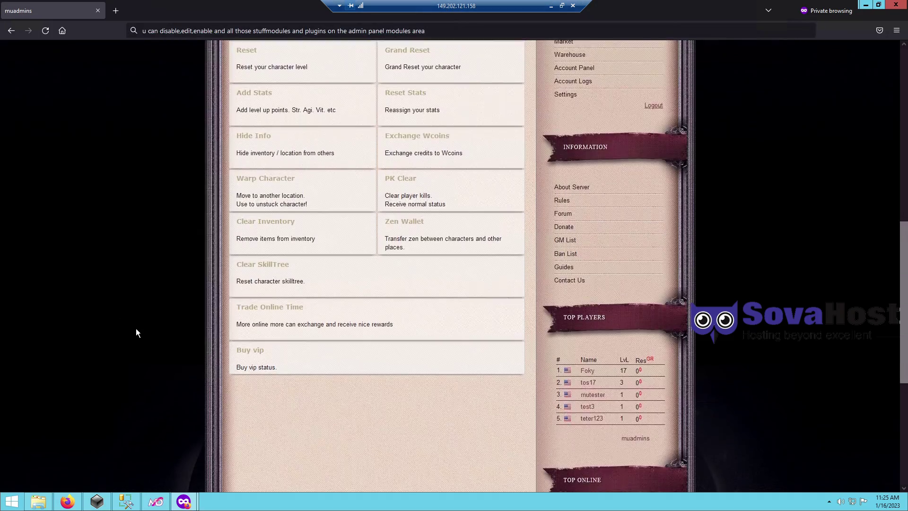
scroll(135, 328, up, 10)
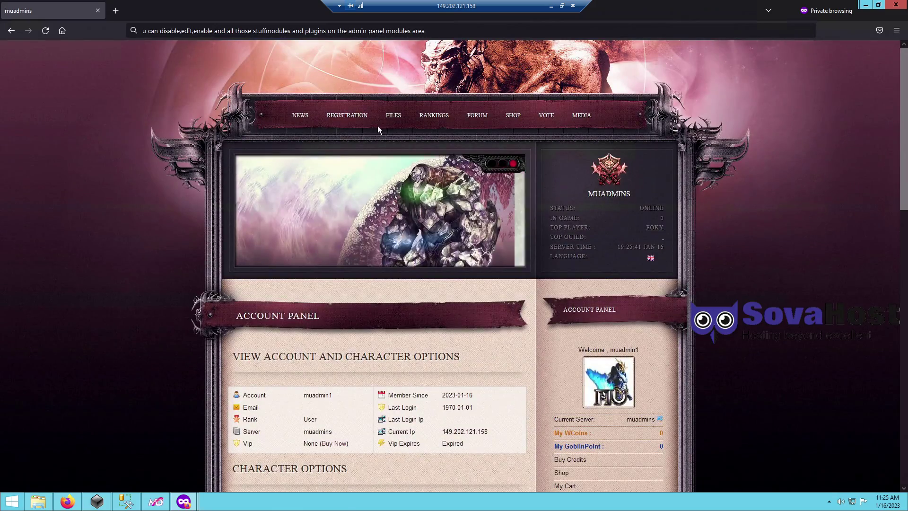
- Show the Rankings page's five top Lorencia players, then restore the remote session to a window
click(431, 116)
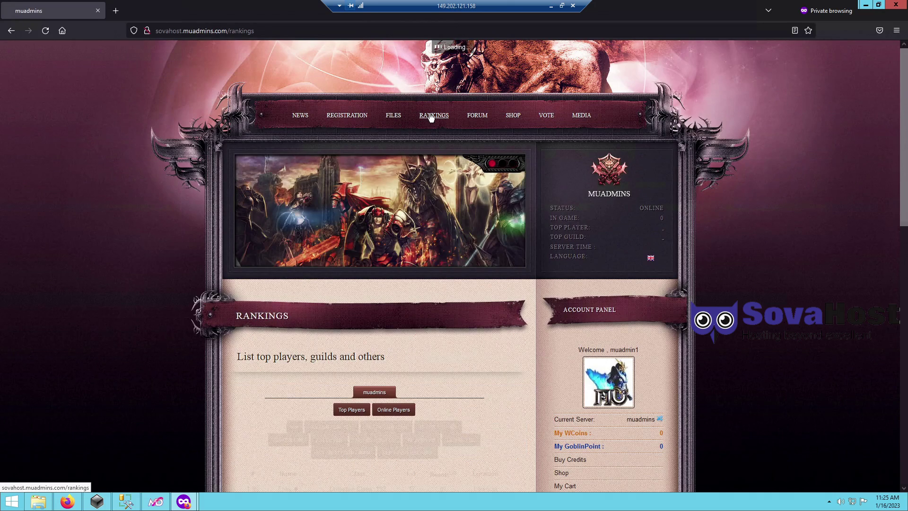
scroll(249, 264, down, 8)
drag(248, 263, 513, 356)
click(514, 355)
triple_click(484, 375)
click(484, 376)
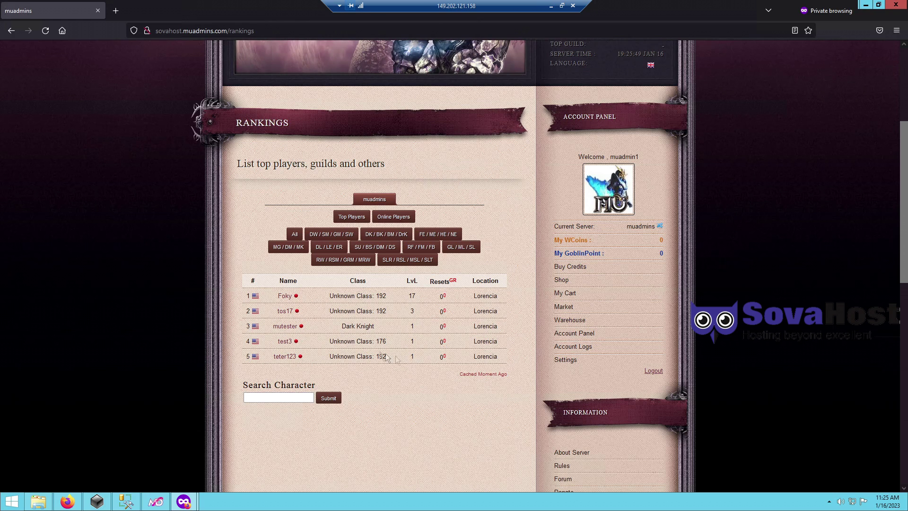
double_click(409, 5)
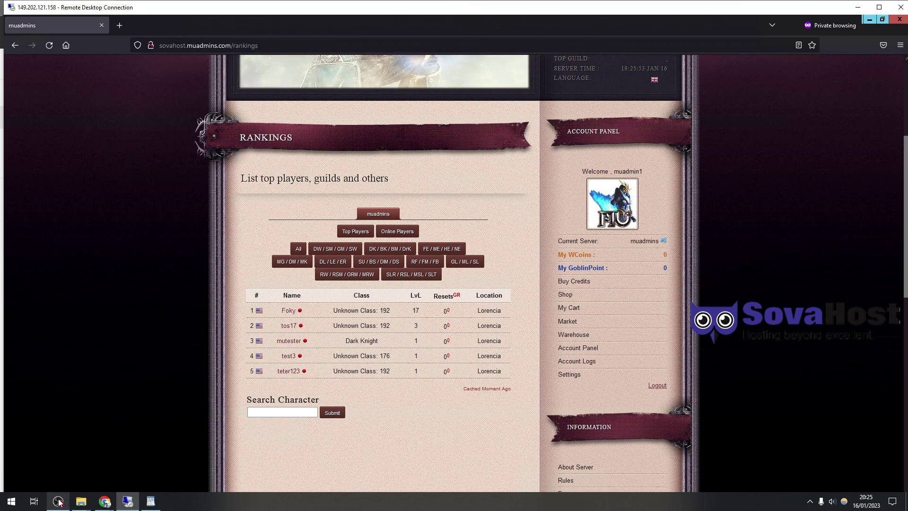
mouse_move(80, 502)
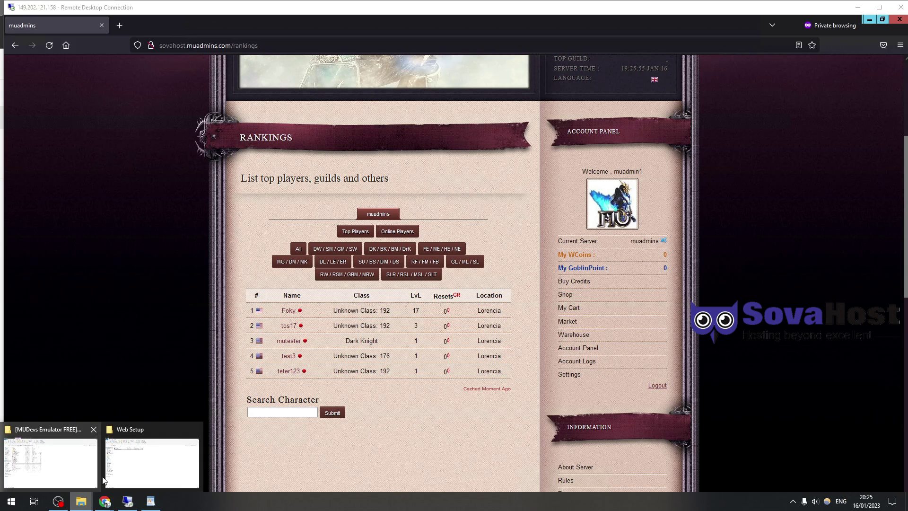
- Open the MUDevs Emulator Season 17.2-2 folder, switch to the MU game and connect to Helheim-1
click(51, 462)
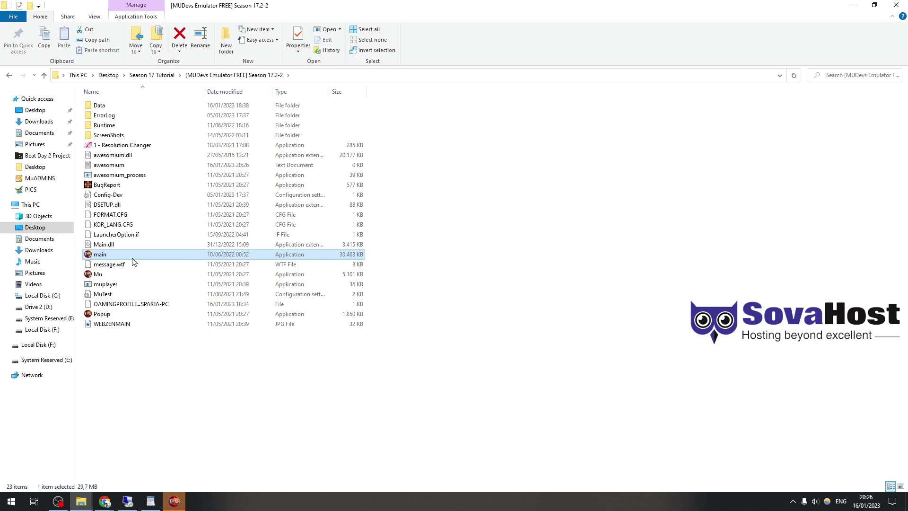
mouse_move(174, 501)
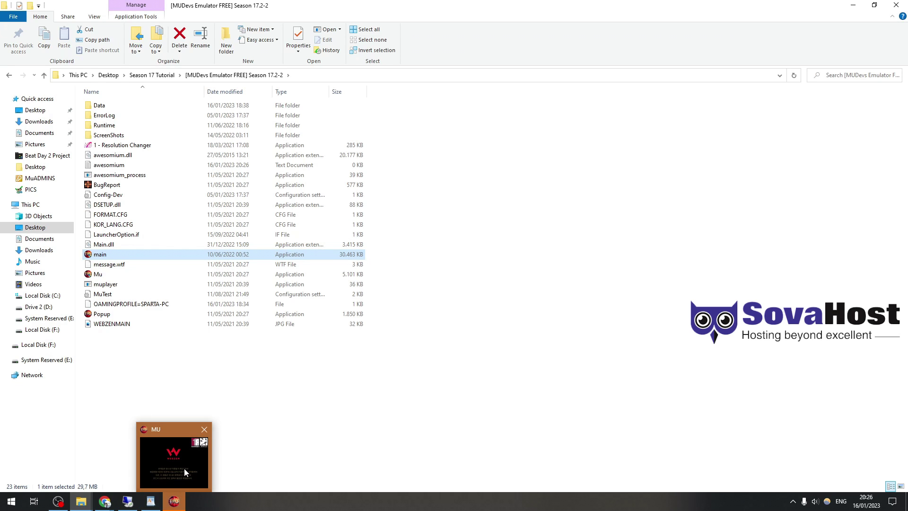
click(184, 468)
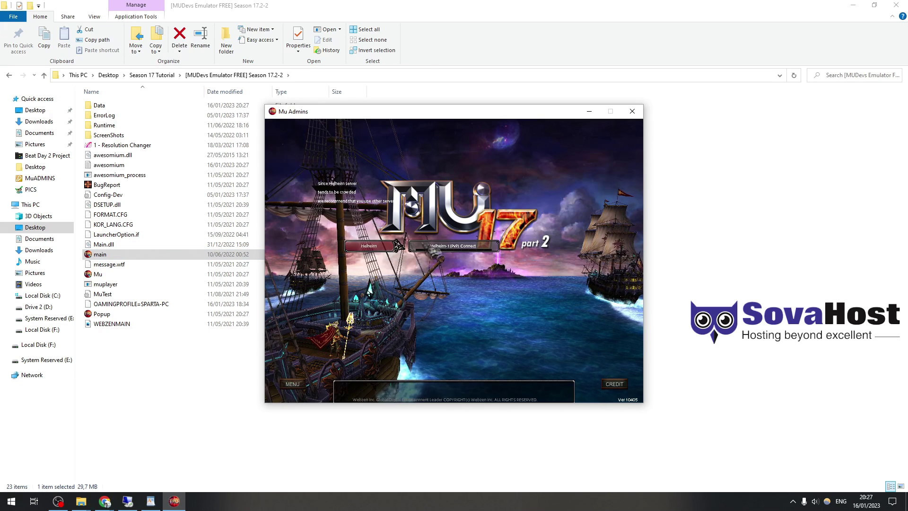
click(428, 246)
- Log in to the game, create a Dark Knight named test123321 and enter the world
text(muadmin1)
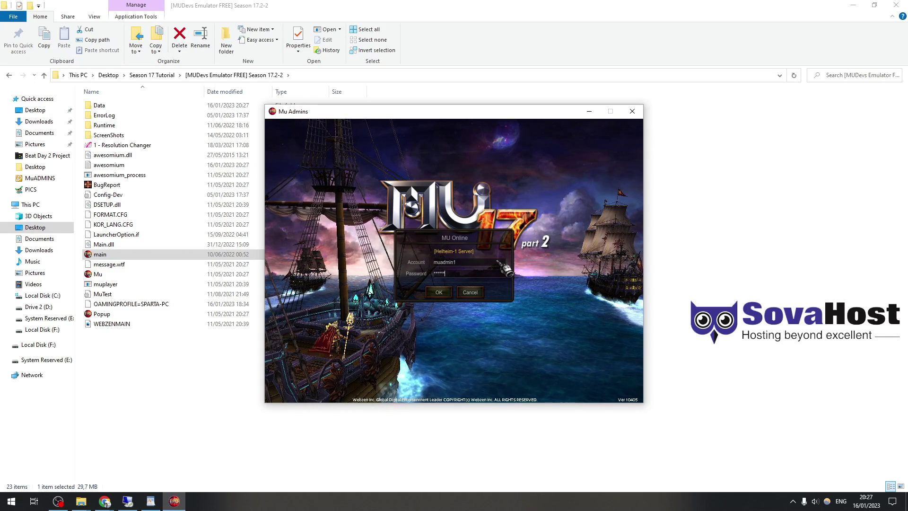
key(Return)
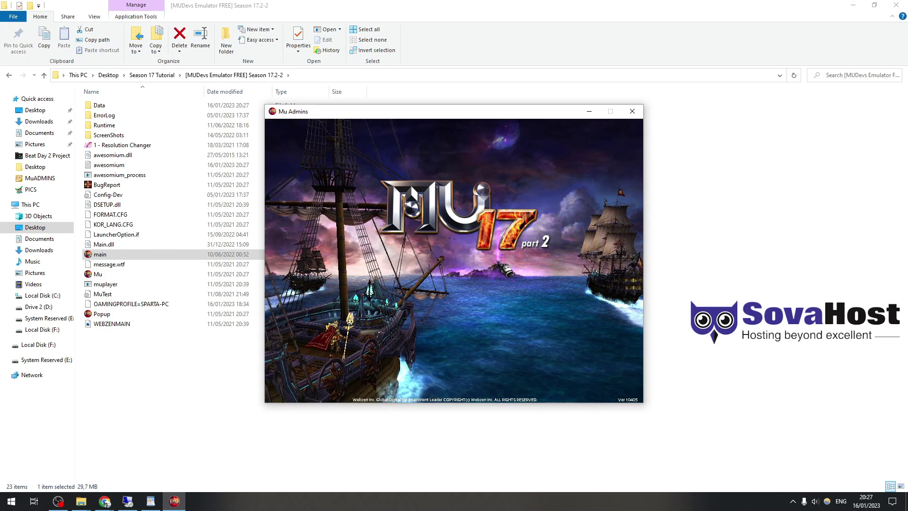
text(test123321)
click(517, 296)
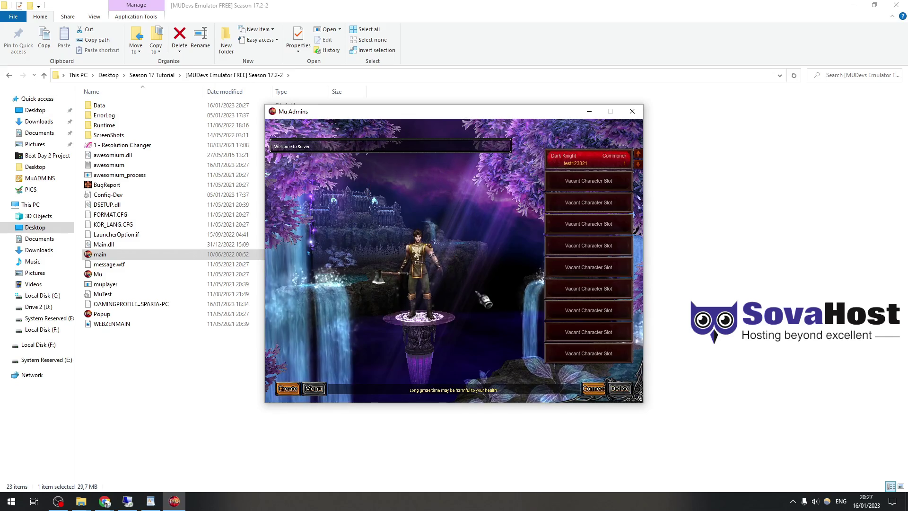
double_click(587, 159)
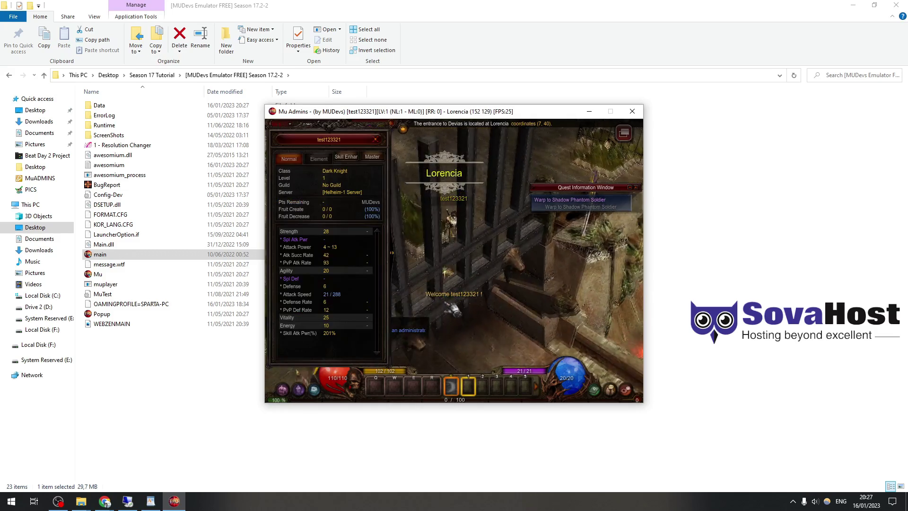
- Close the character stats panel, open the inventory and walk the character a short way
key(c)
key(v)
click(494, 282)
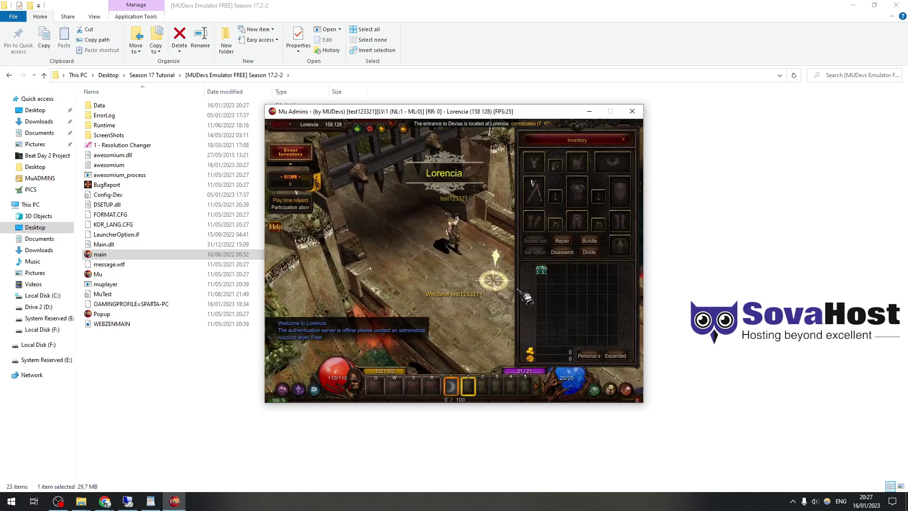
mouse_move(549, 279)
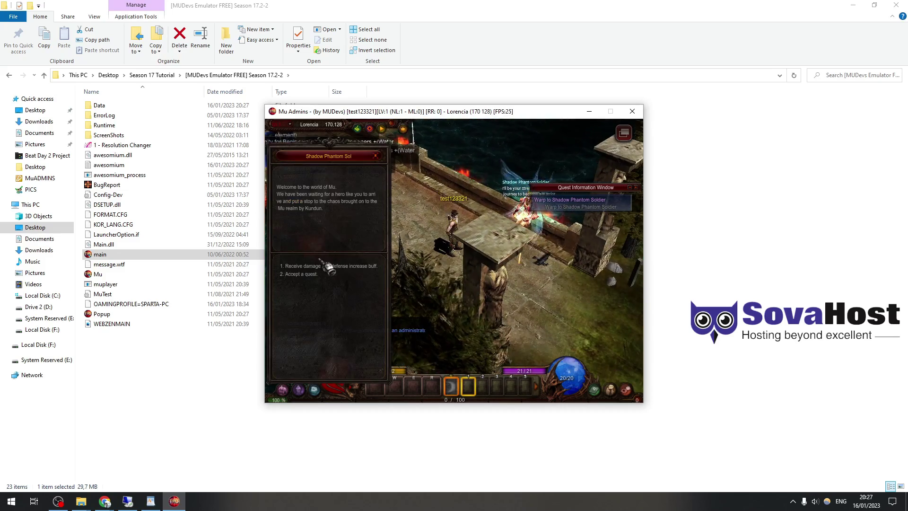
- Accept the damage and defense blessing, attack a Spider, then return to the remote desktop
click(328, 267)
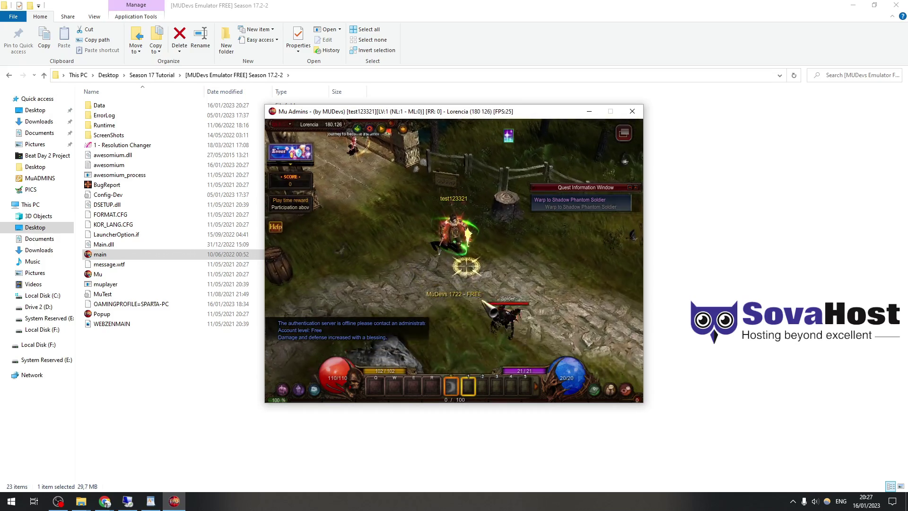
click(488, 257)
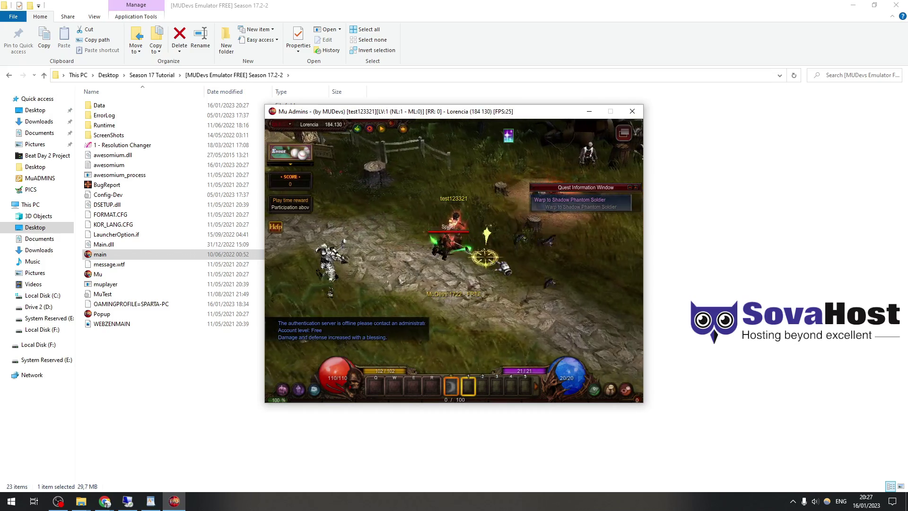
click(468, 257)
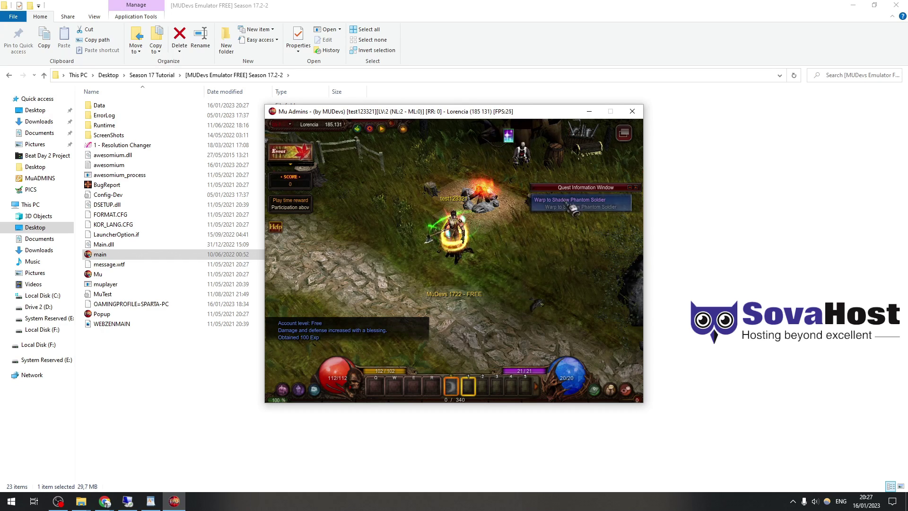
key(Escape)
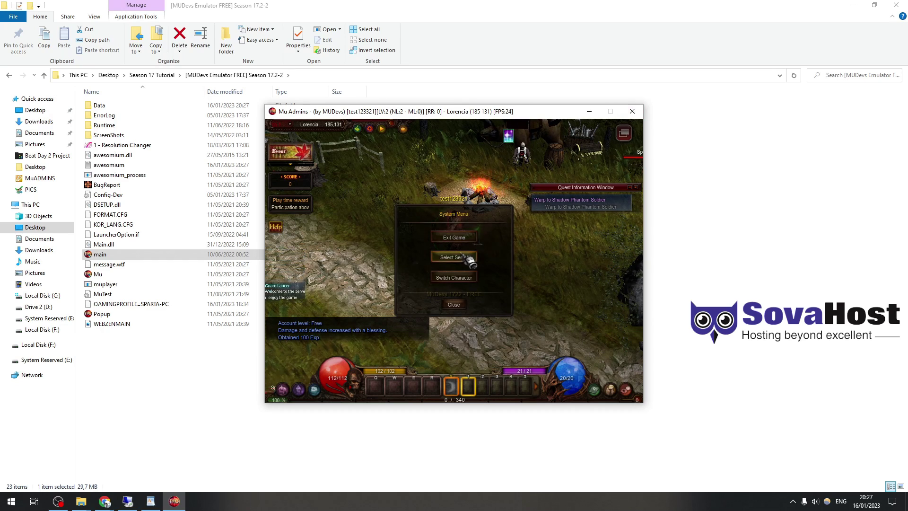
click(128, 501)
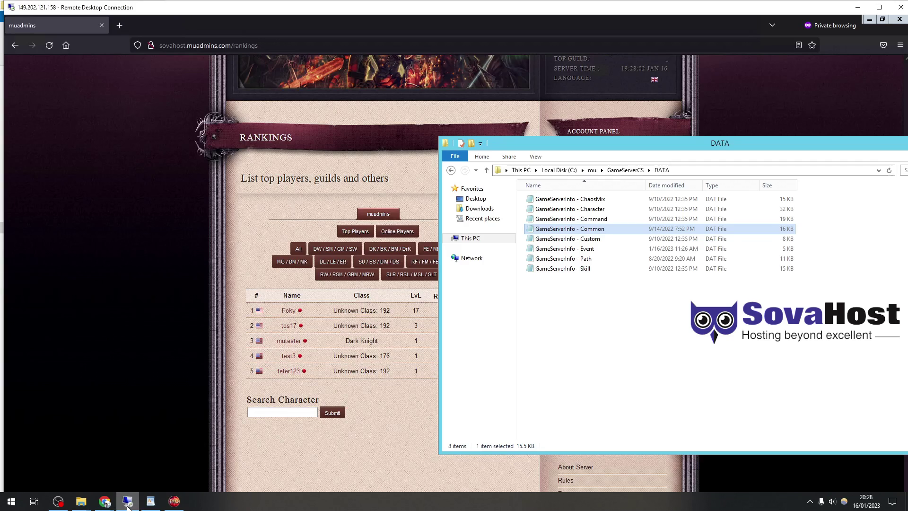
- Reload the rankings to show test123321, filter to Dark Knights, and open Online Players
click(81, 230)
right_click(118, 228)
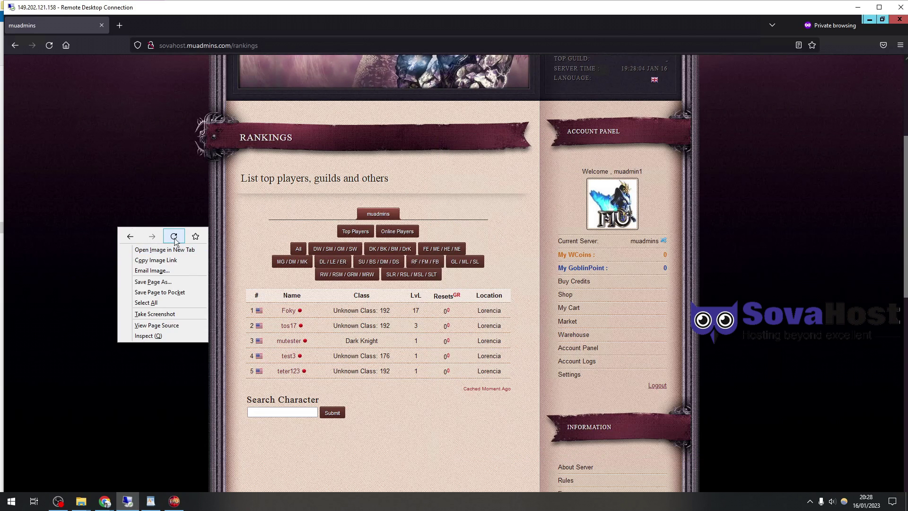
click(174, 238)
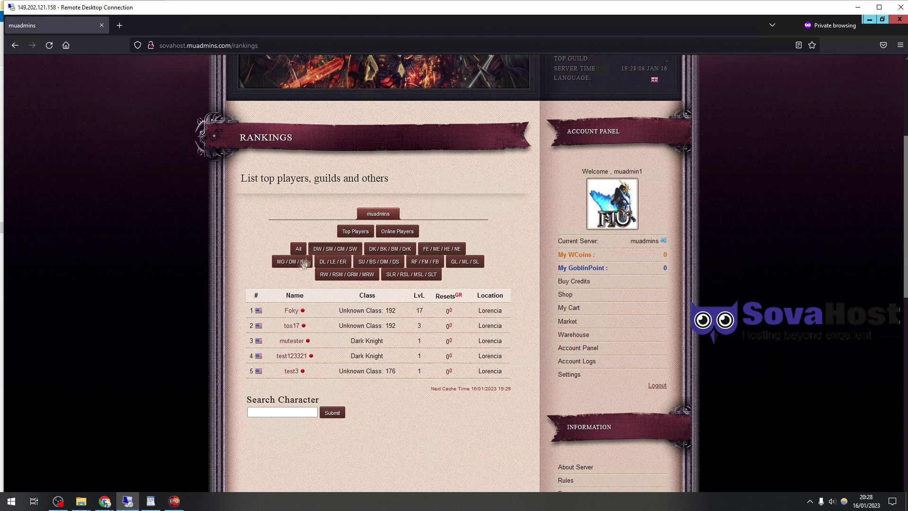
click(388, 249)
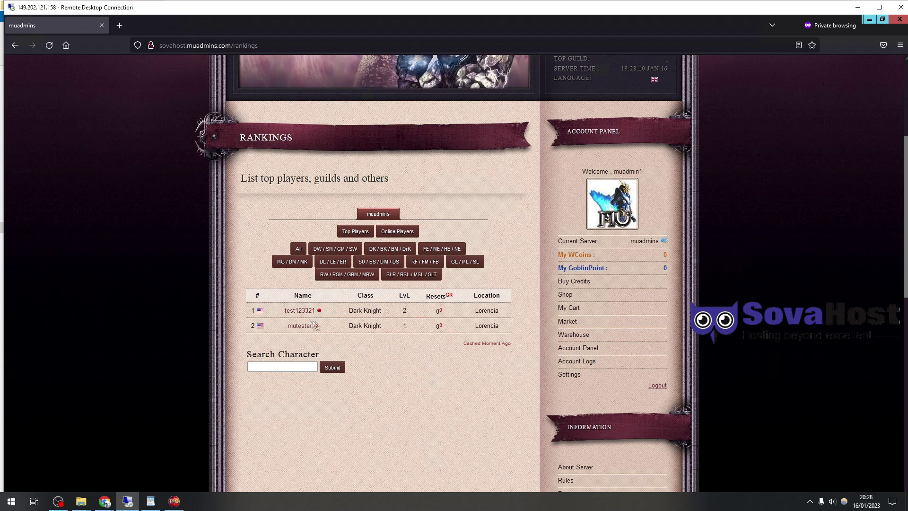
click(408, 312)
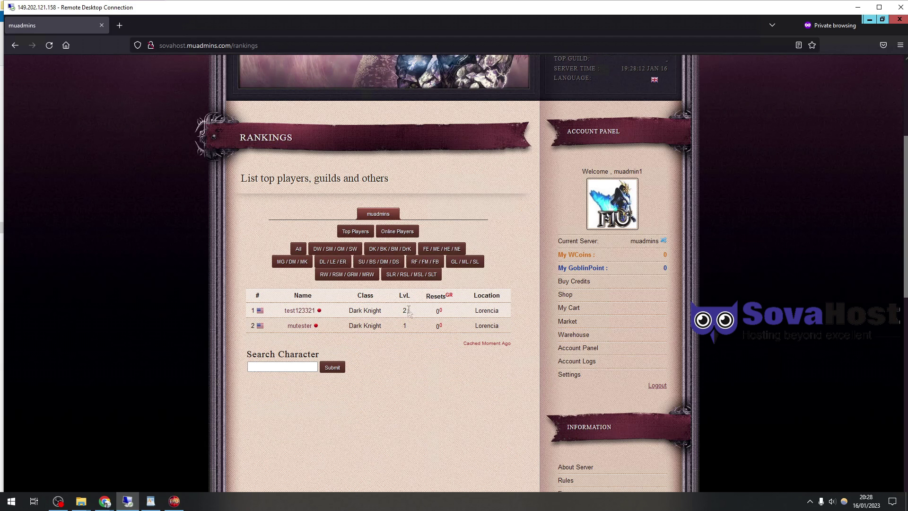
click(394, 232)
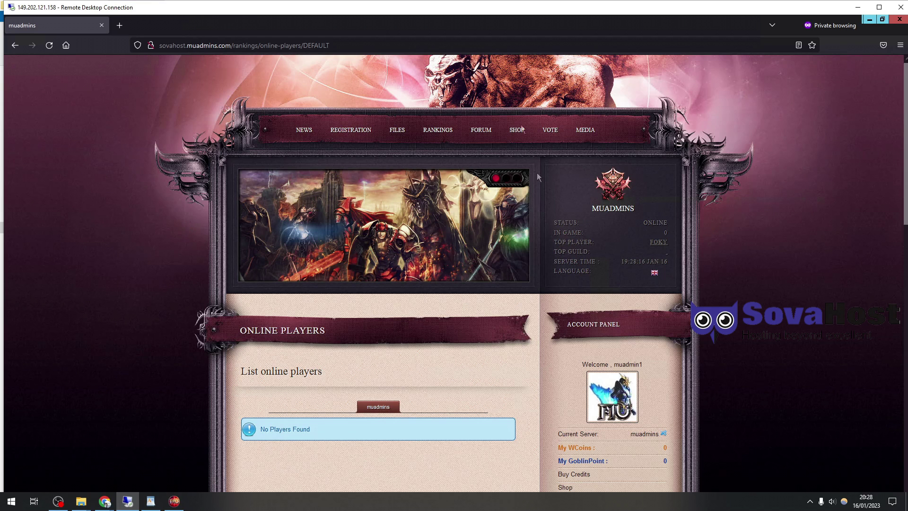
- Close the extra FireStarMu S9 Home Firefox window and return to the admin panel window
click(879, 7)
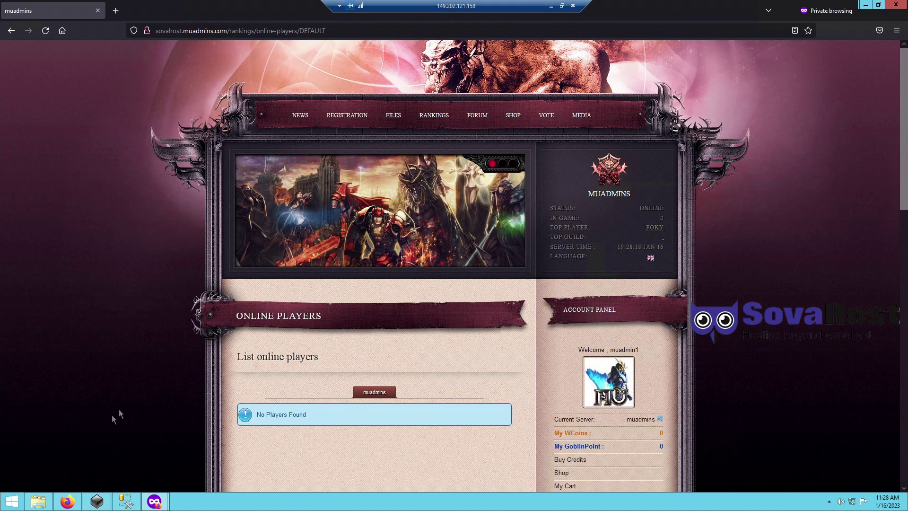
mouse_move(156, 503)
click(103, 454)
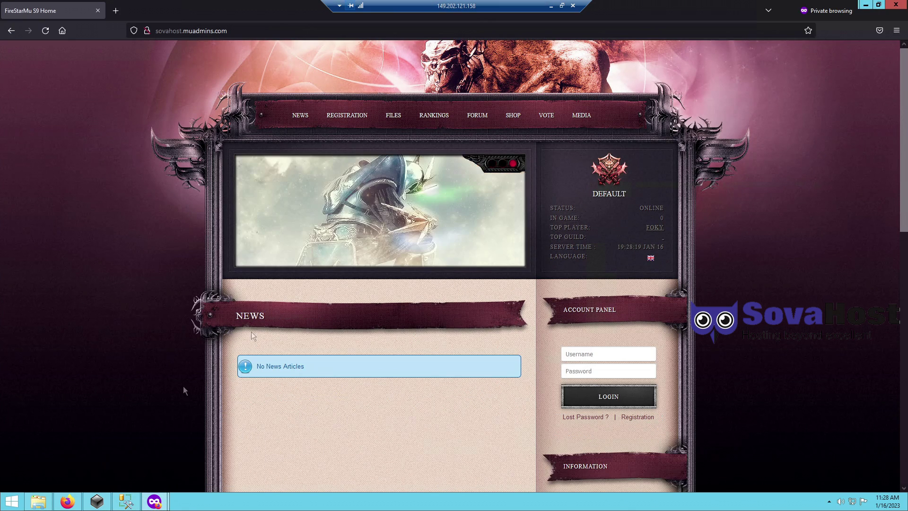
click(900, 6)
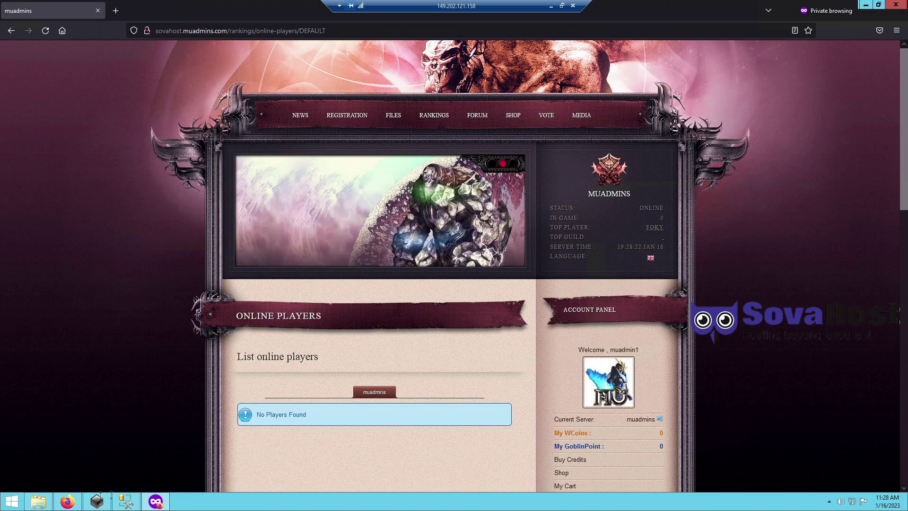
click(67, 501)
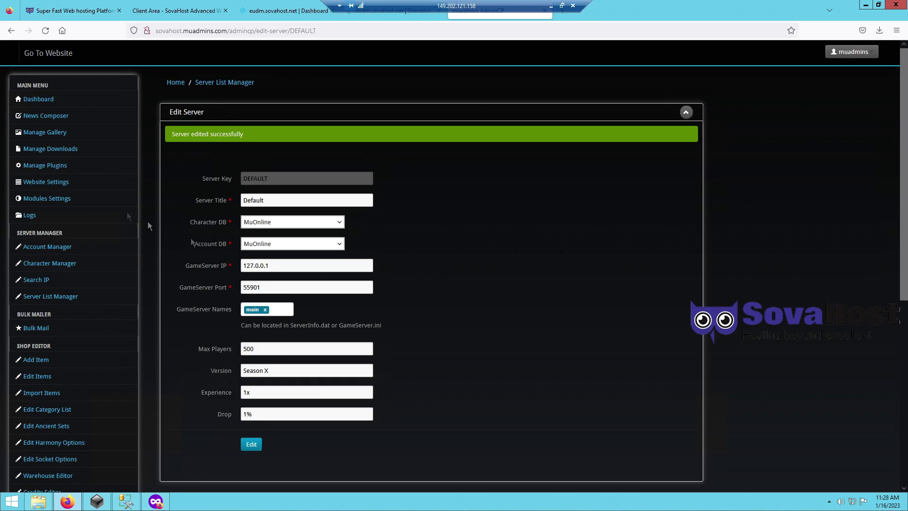
- Set Server List Manager to load accounts from each server and add an address-bar note about online players
click(58, 298)
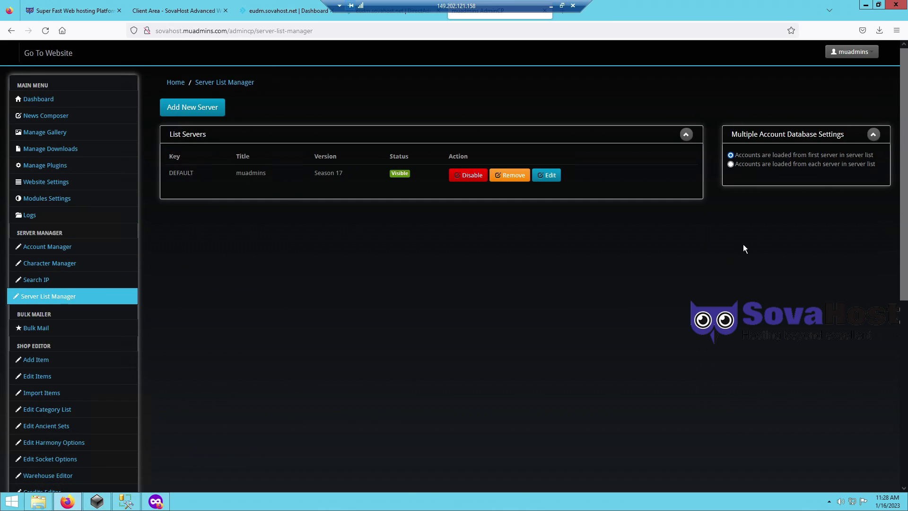
click(737, 166)
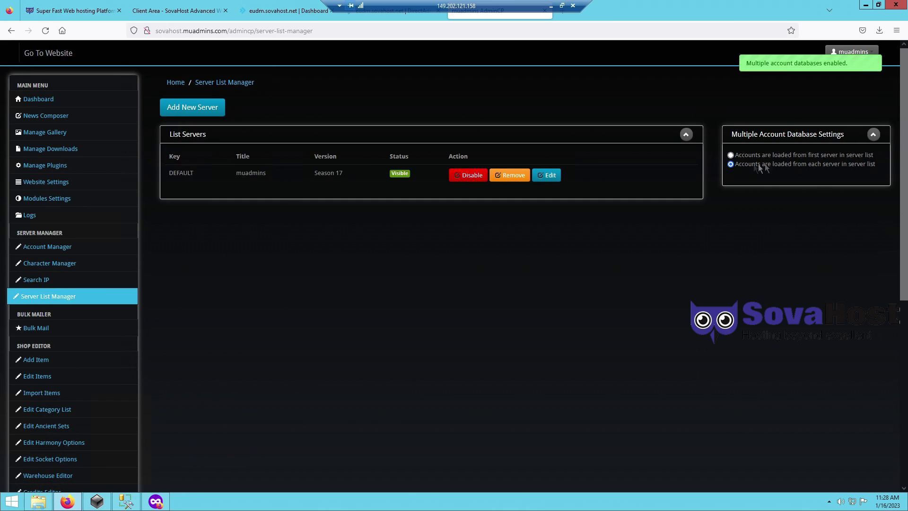
click(503, 32)
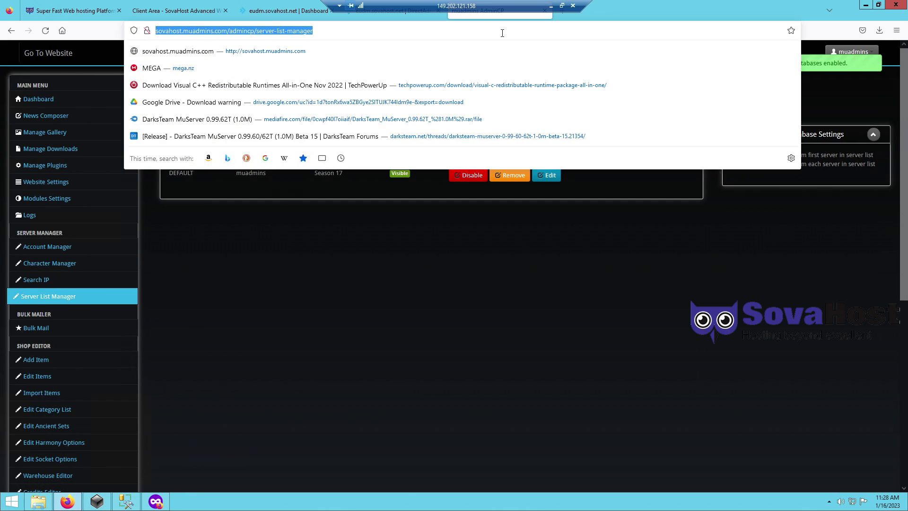
text(switch this if )
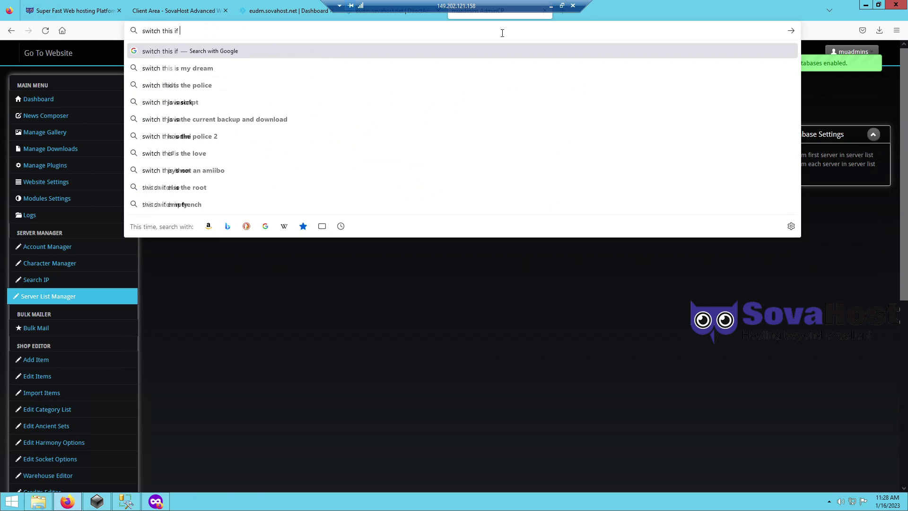
text(it doesnt show onl)
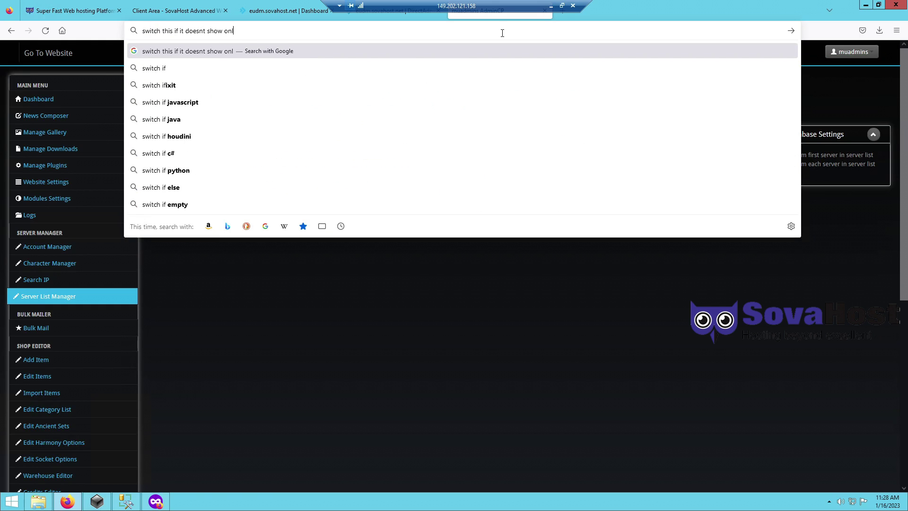
text(ine players, it should then after few logins,)
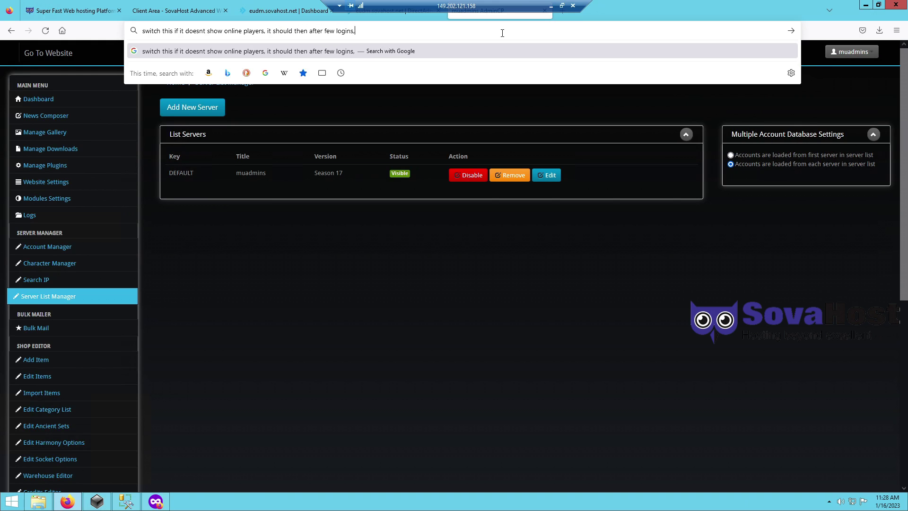
text( also delete/clear memb_stat)
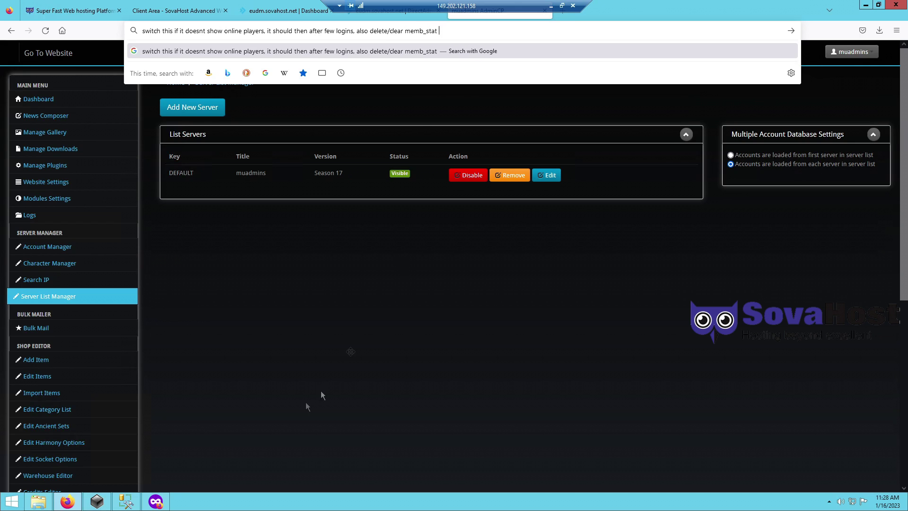
click(321, 396)
- In SSMS, open dbo.MEMB_STAT rows for editing, then close the table tabs and SSMS
click(125, 502)
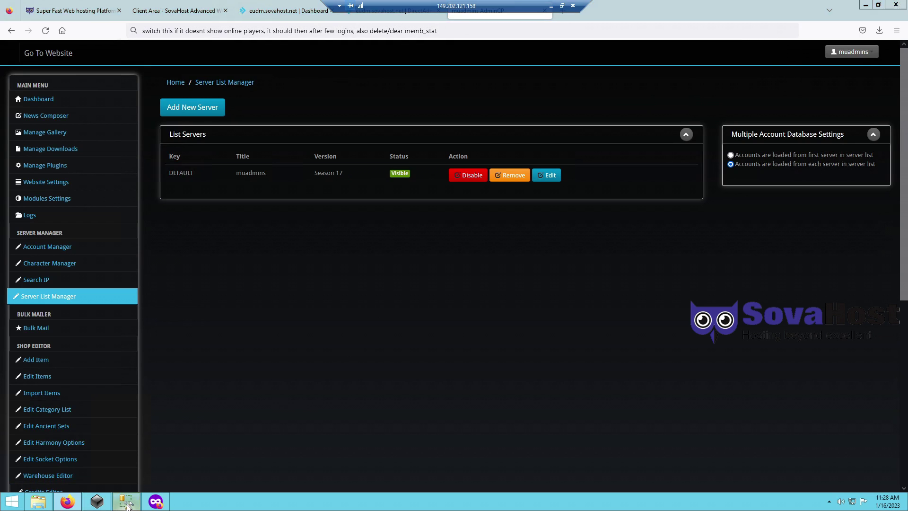
click(87, 236)
scroll(88, 241, down, 3)
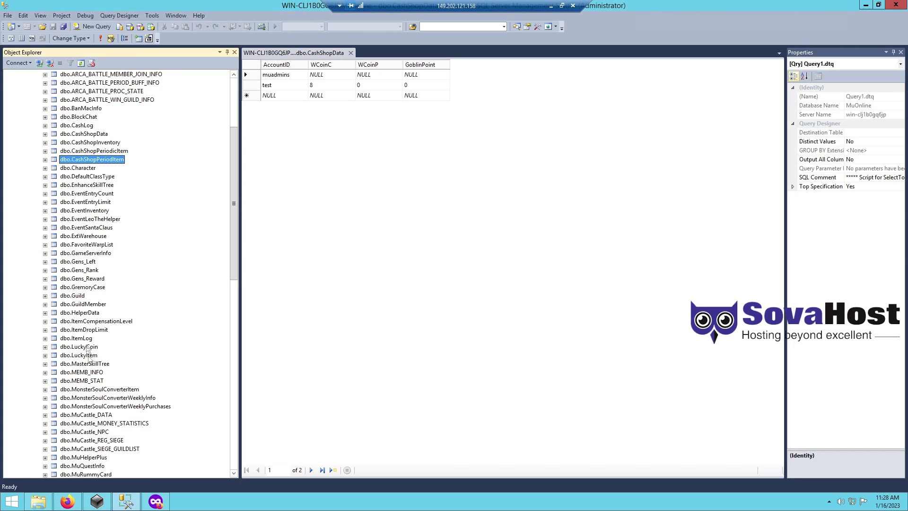
right_click(93, 381)
click(132, 352)
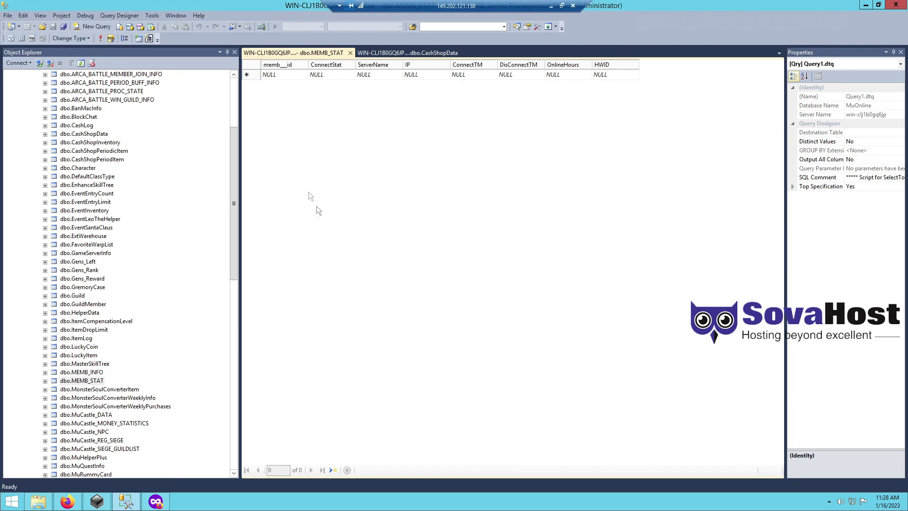
click(350, 53)
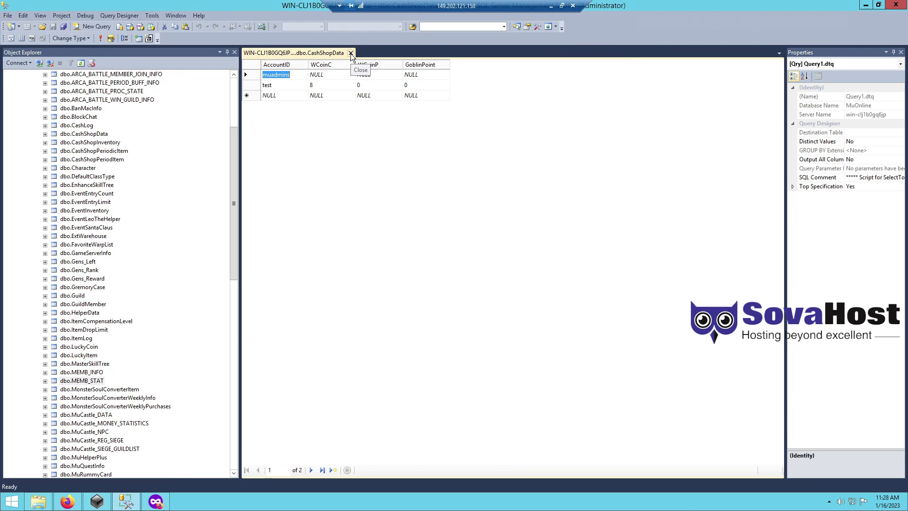
click(350, 54)
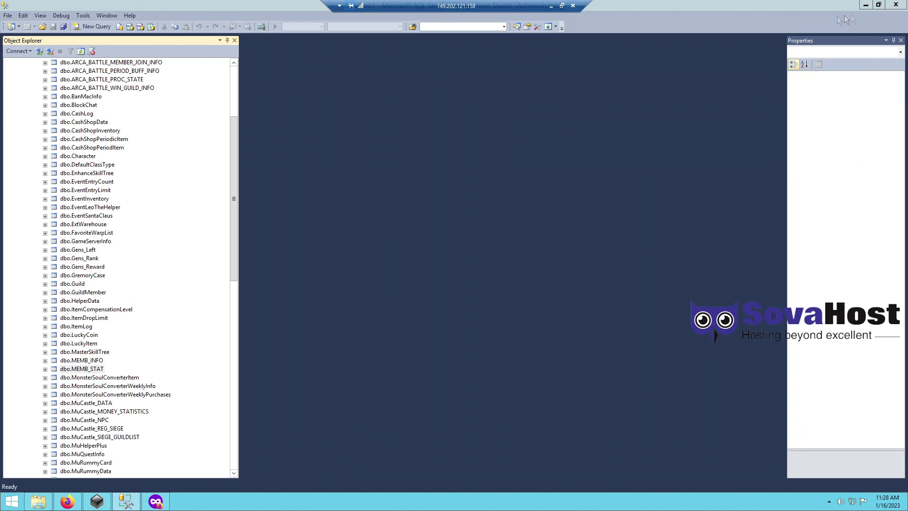
click(902, 7)
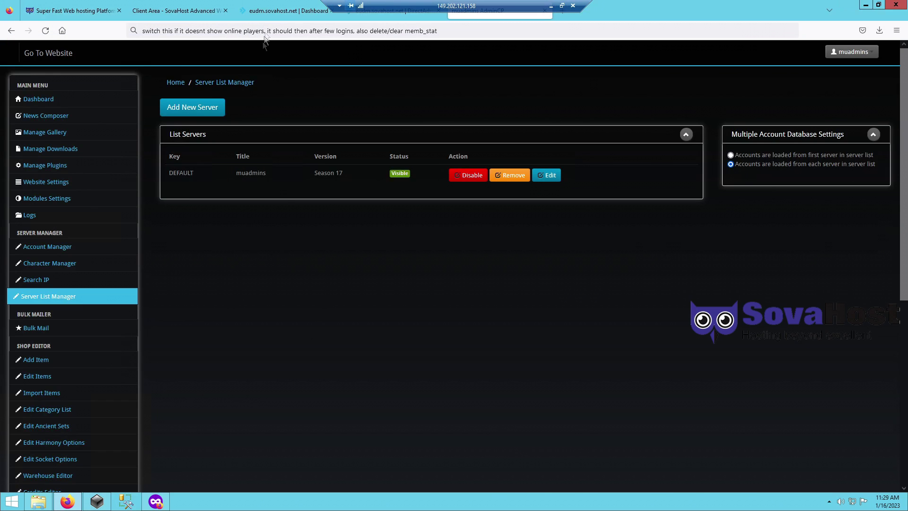
- Type an address-bar note: for wrong-account login issues, restart the server, depending on files used
click(269, 29)
text(also i)
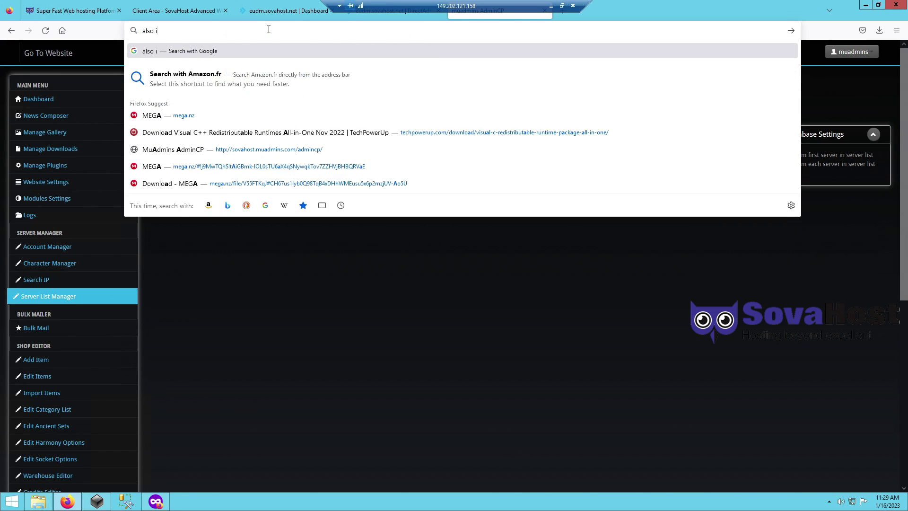
text(f u ave issue)
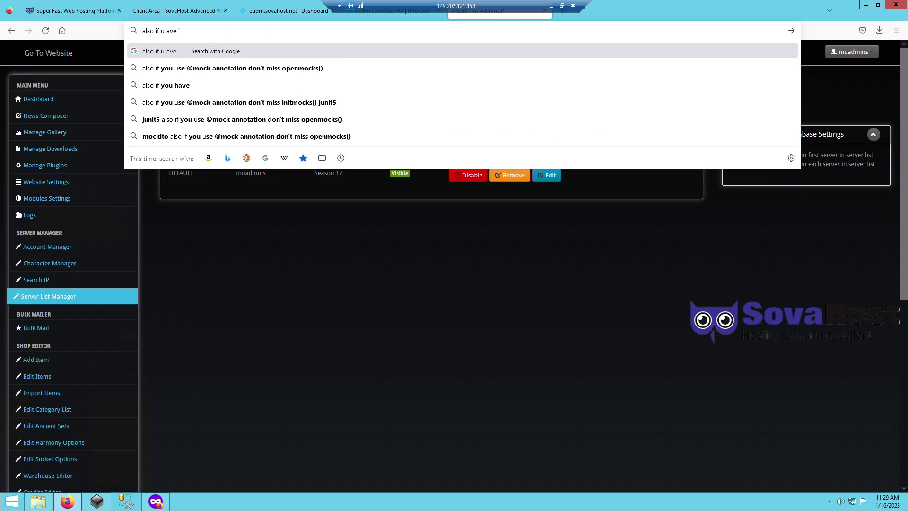
key(Left)
key(Left)
text(have issue login wrong account, restart server ,)
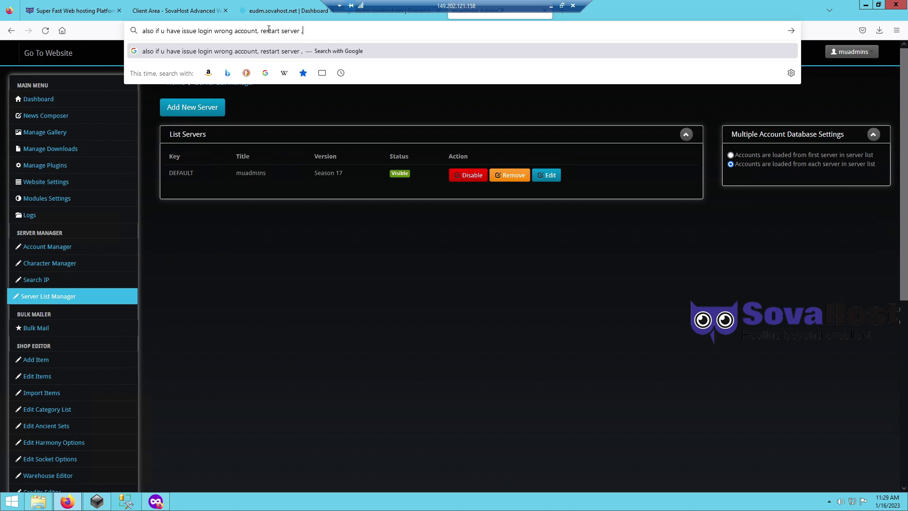
text( maybe it will )
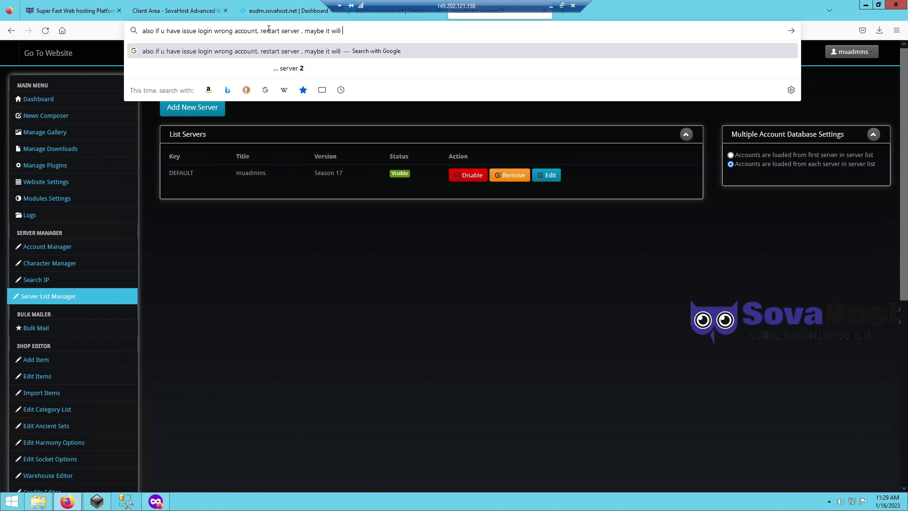
text(fix then)
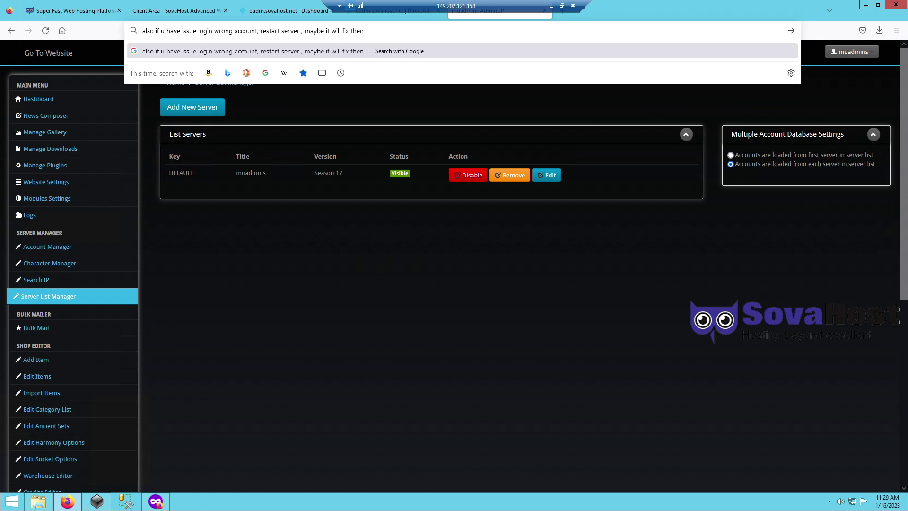
text(, but depends on what files u use..)
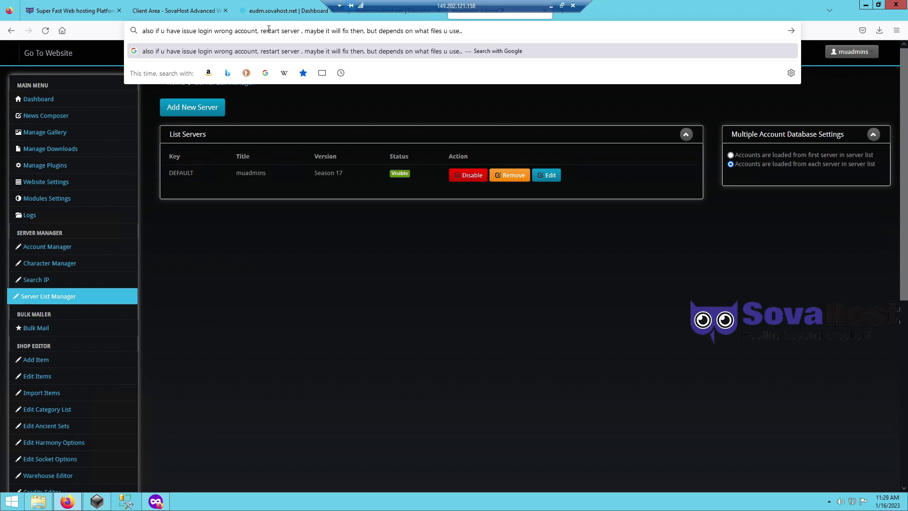
click(562, 5)
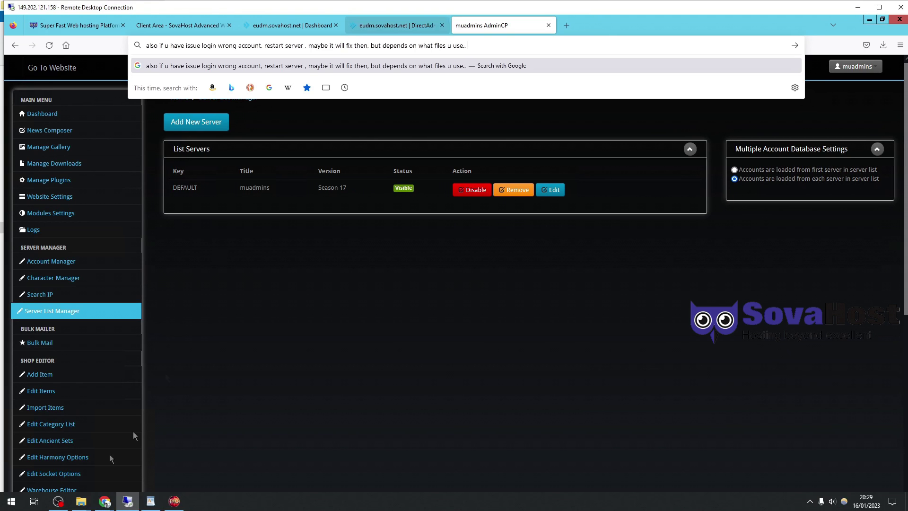
- Write the four-line WordPad note: 'so this is the tutorial,' / 'web setup dmn cms,' / 'simple , fast, easy,' / 'and working fine'
click(150, 501)
text(so)
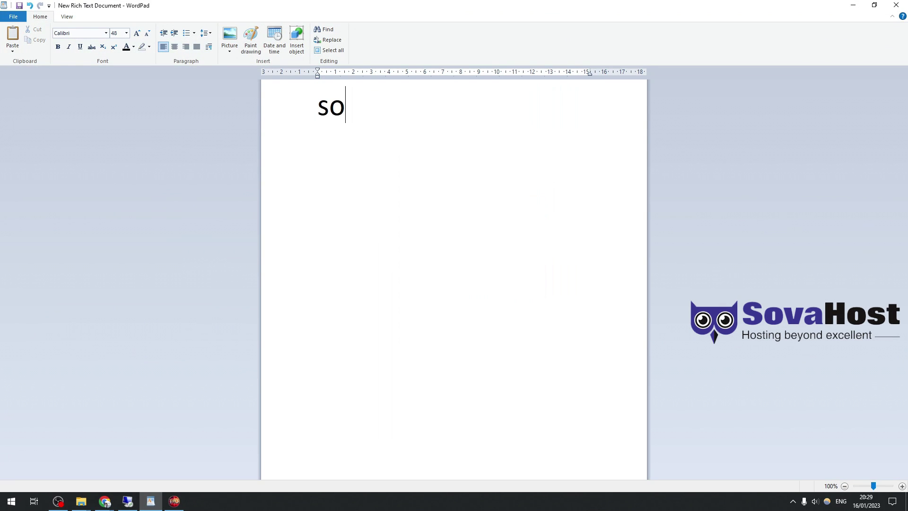
text( this is the tutoria)
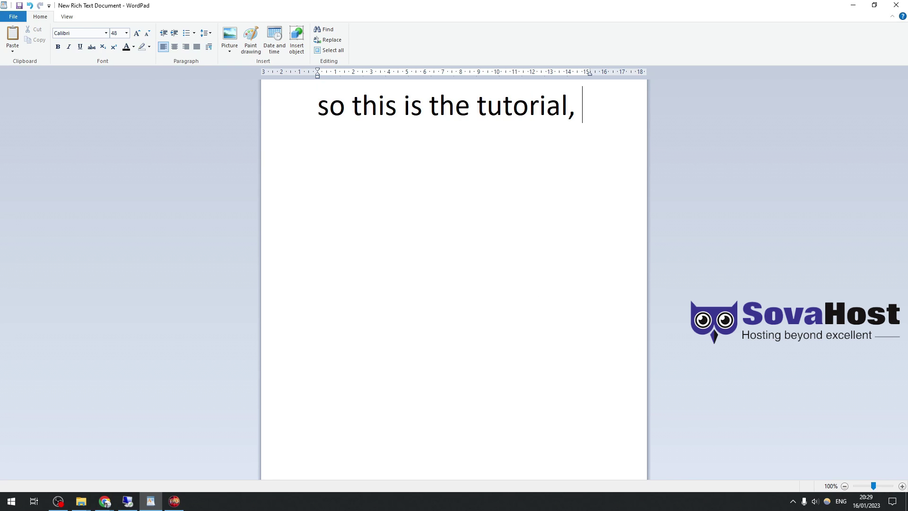
text(l,)
key(Return)
text(web setup dmn)
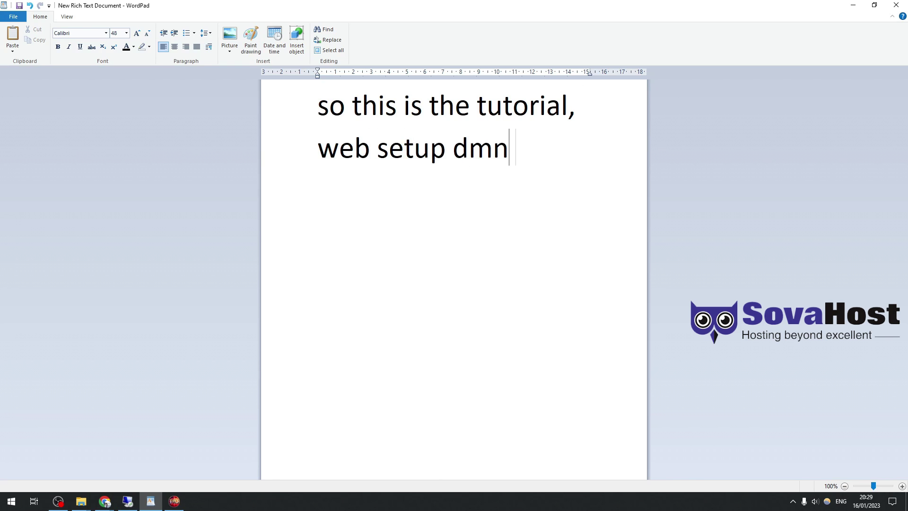
text( cms,)
key(Return)
text(simple ,)
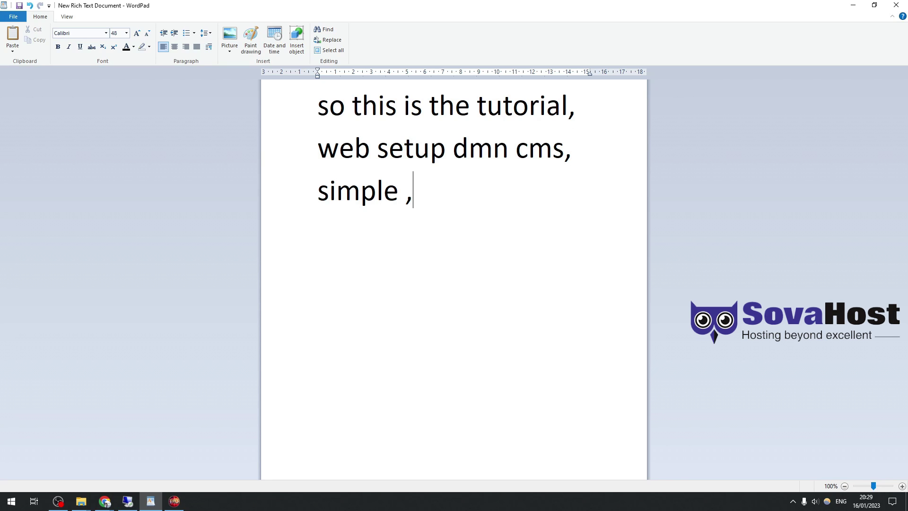
text( fast, eas)
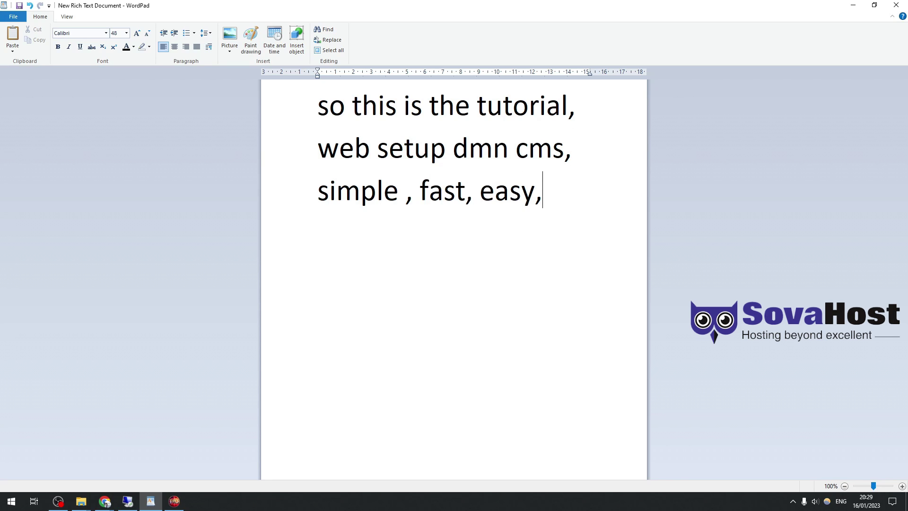
text(y,)
key(Return)
text(and working fine.)
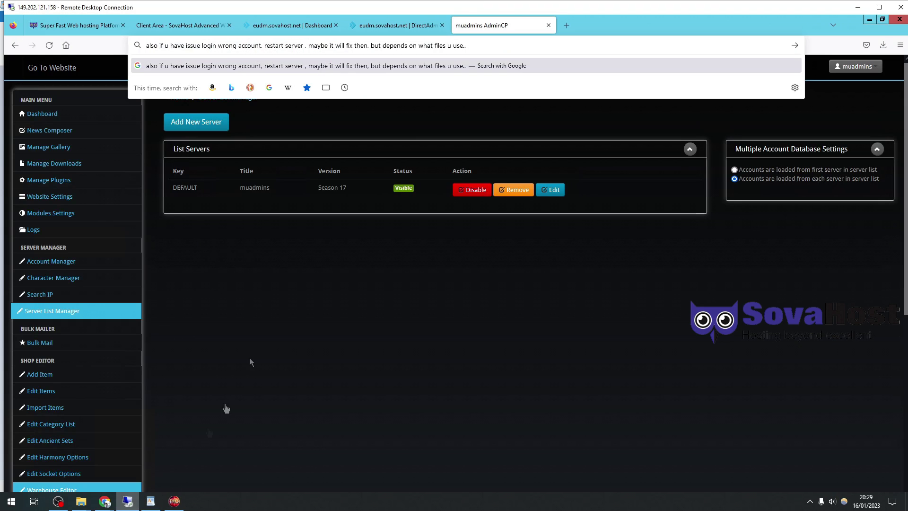
click(128, 501)
- Maximize the remote session and browse the site's shop item list in the private window
double_click(522, 10)
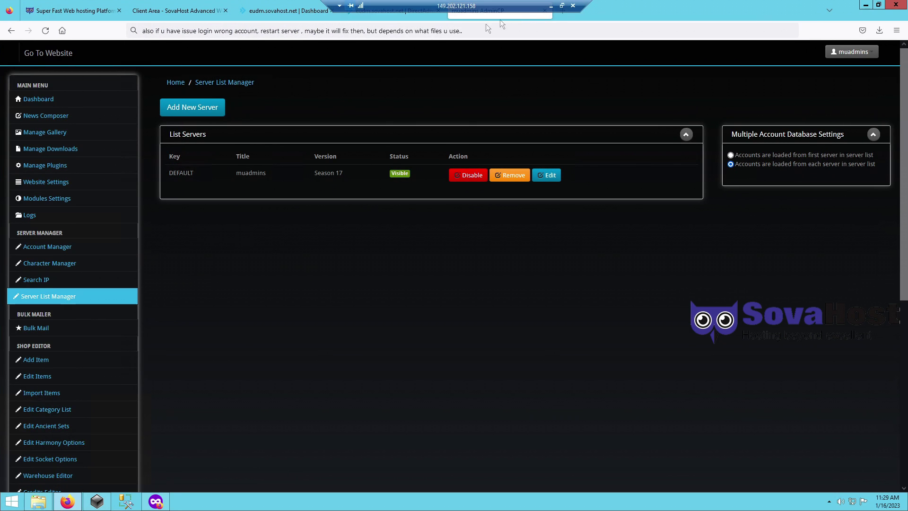
click(156, 500)
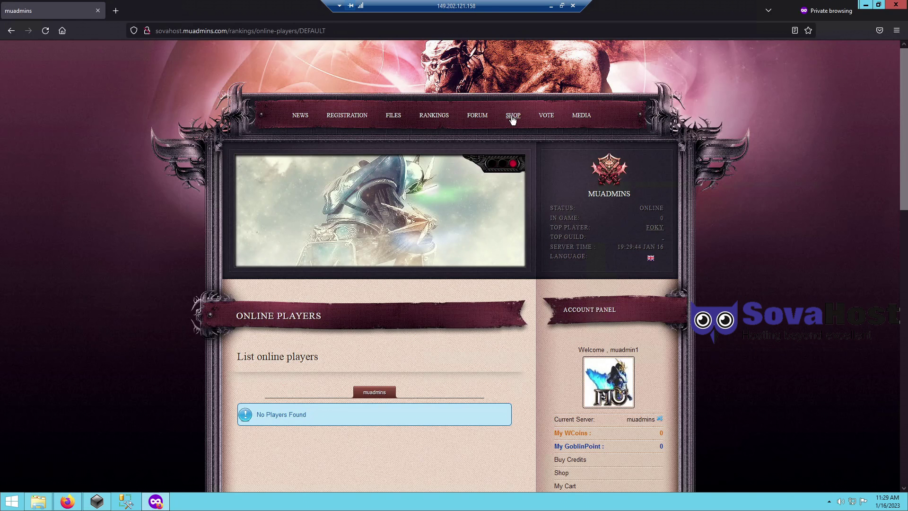
click(512, 118)
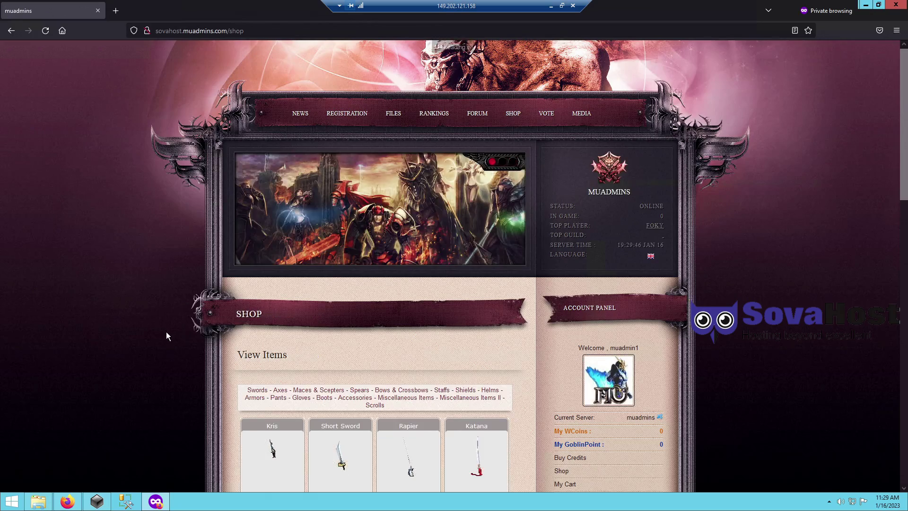
scroll(177, 331, down, 4)
scroll(357, 419, down, 3)
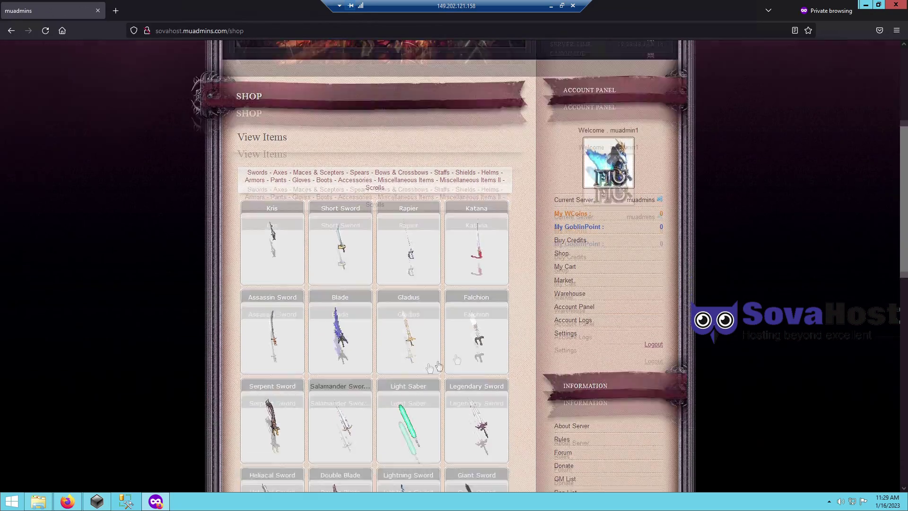
scroll(483, 185, up, 7)
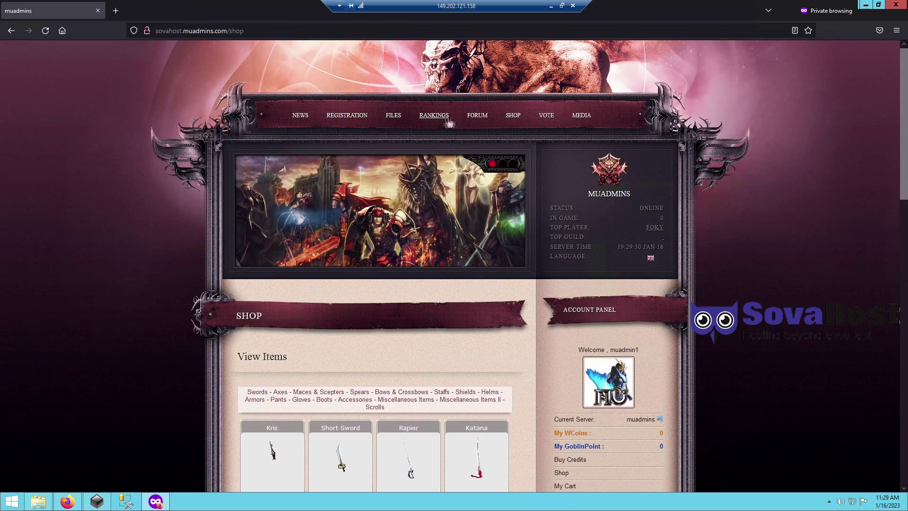
- Open the rankings and view test123321's character page showing its equipped Small Axe
click(432, 118)
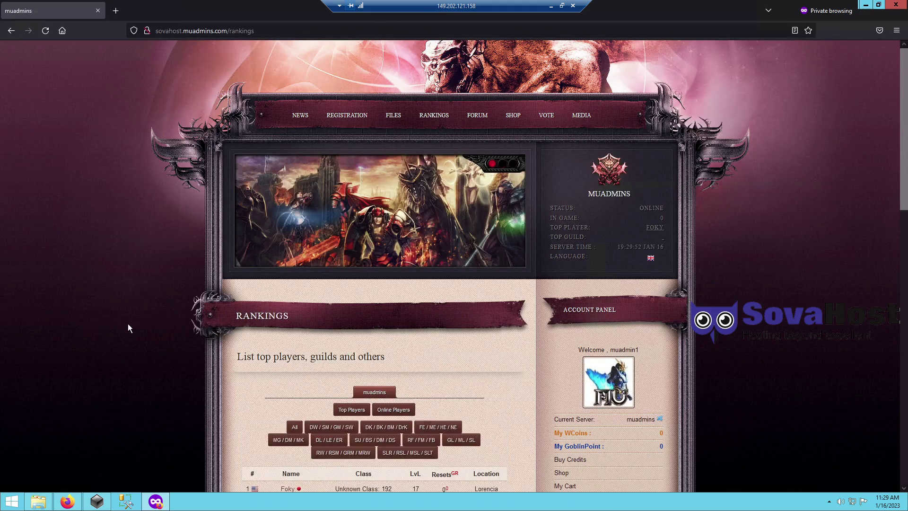
scroll(128, 324, down, 3)
click(288, 374)
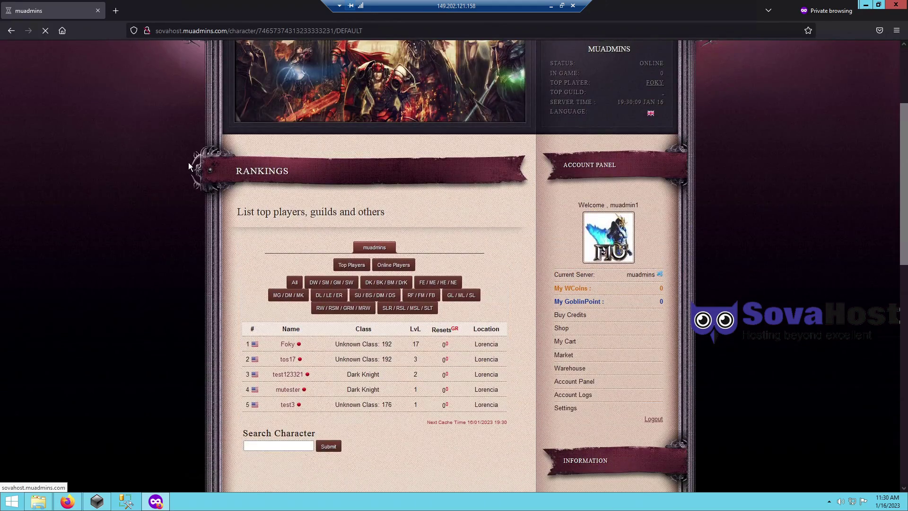
scroll(169, 229, down, 4)
scroll(171, 227, down, 3)
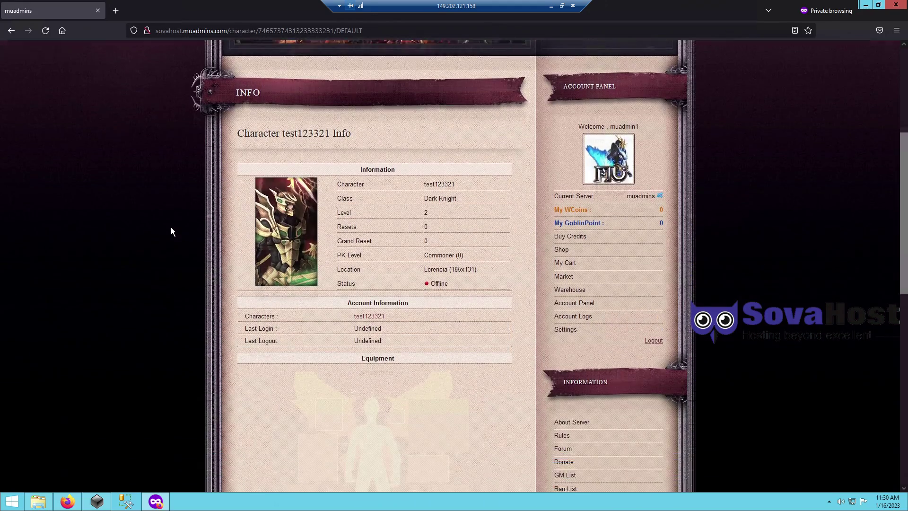
mouse_move(301, 397)
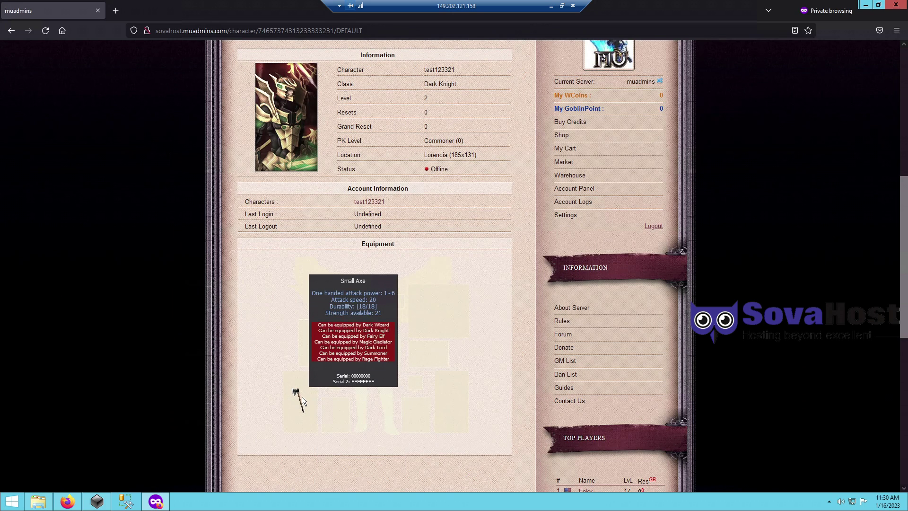
click(217, 31)
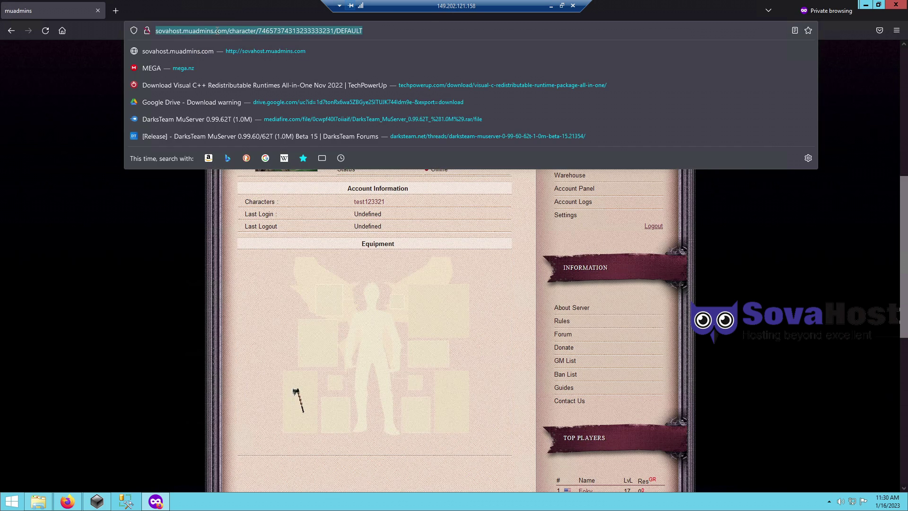
- Write an address-bar note saying features that don't work are due to item.txt
text(if some things dont work)
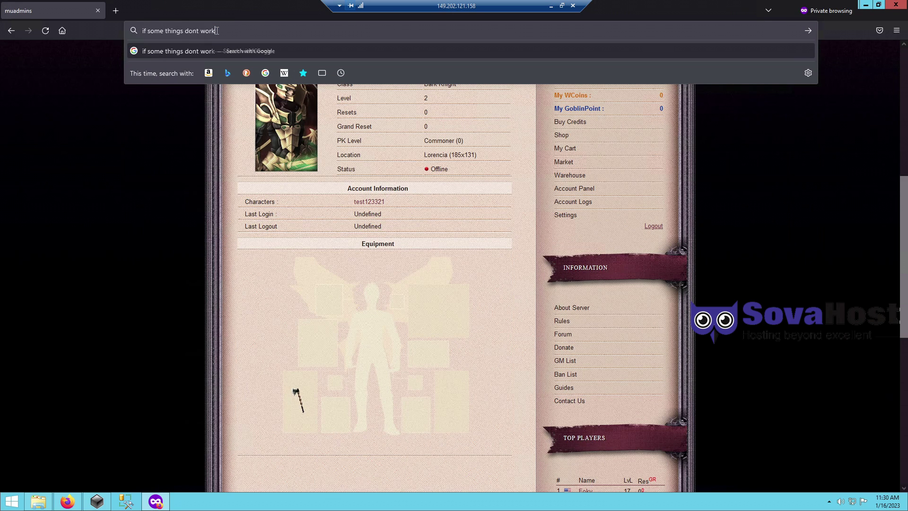
text( its about you)
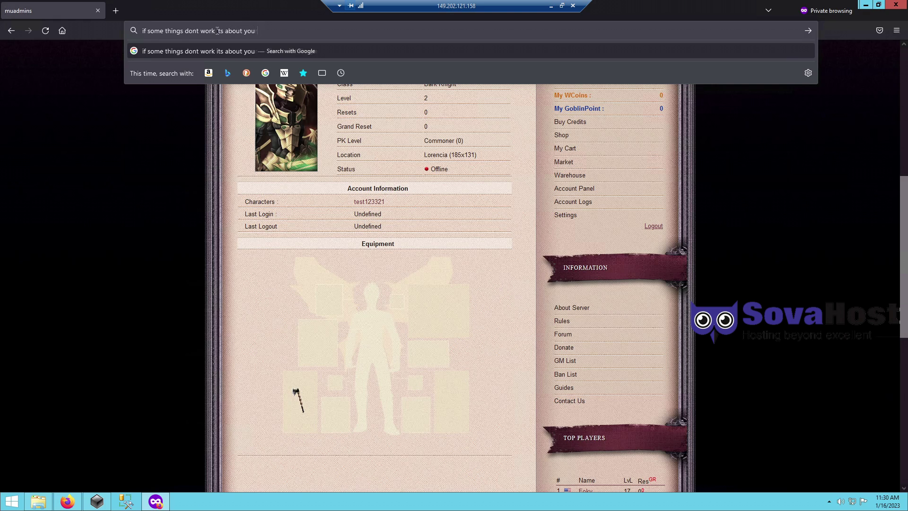
text(r item.txt, the rest you got)
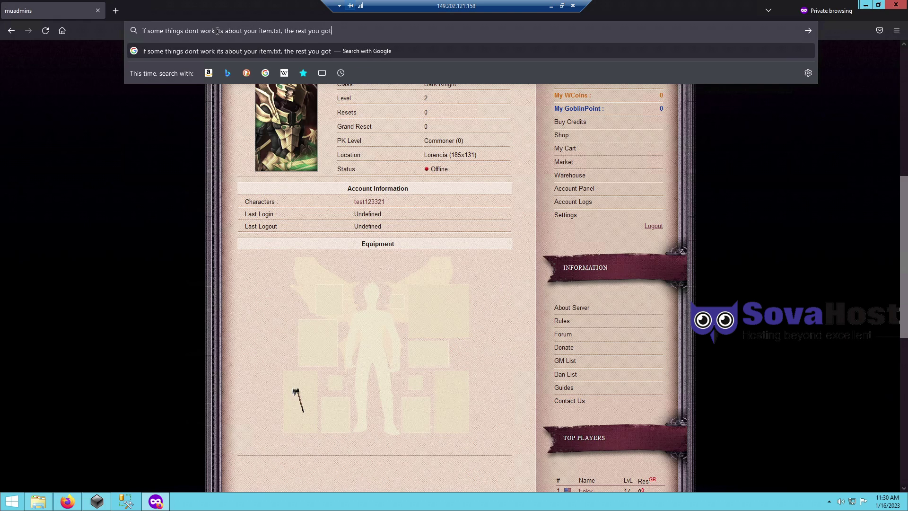
text(ta figure out on ur own! :))
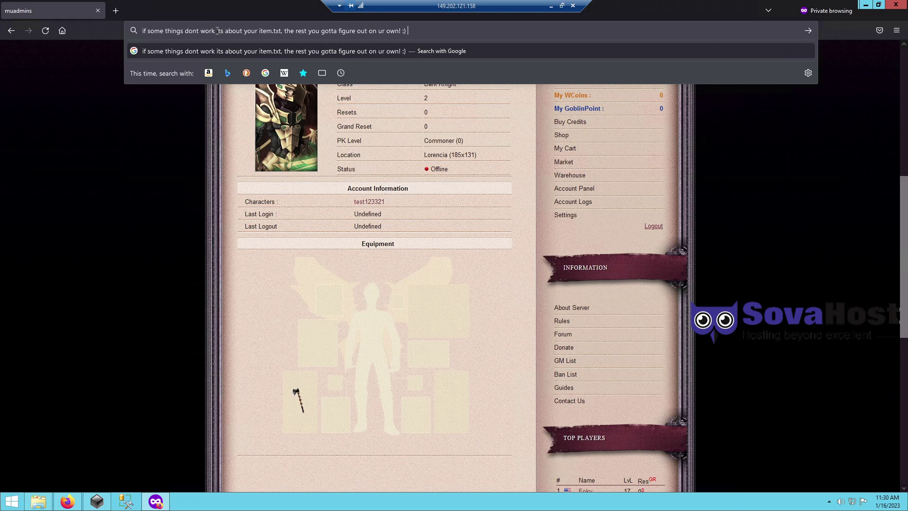
triple_click(217, 31)
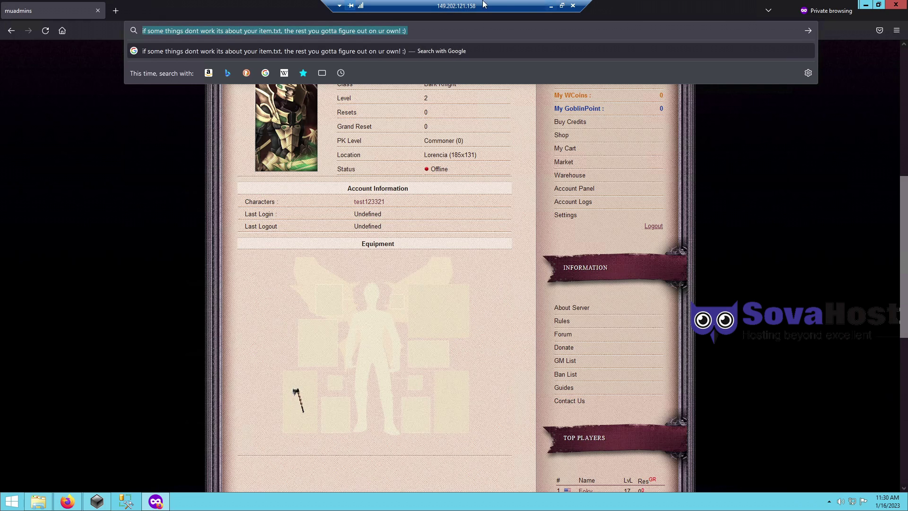
double_click(485, 4)
- Replace the WordPad text with a closing note beginning 'Good luck, and we will have next as web engine setup tutorial'
click(150, 500)
key(ctrl+a)
text(Good luck, )
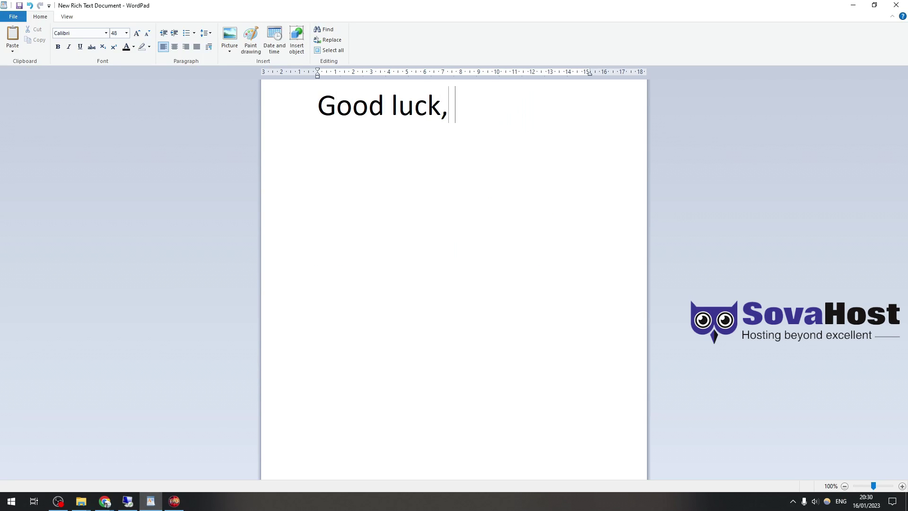
text(and we will have n)
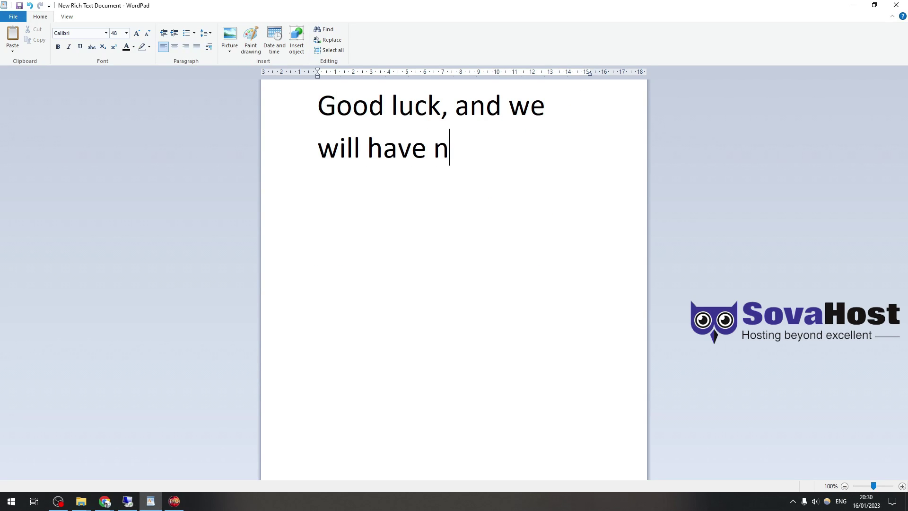
text(ext as web engine setup tutorial.)
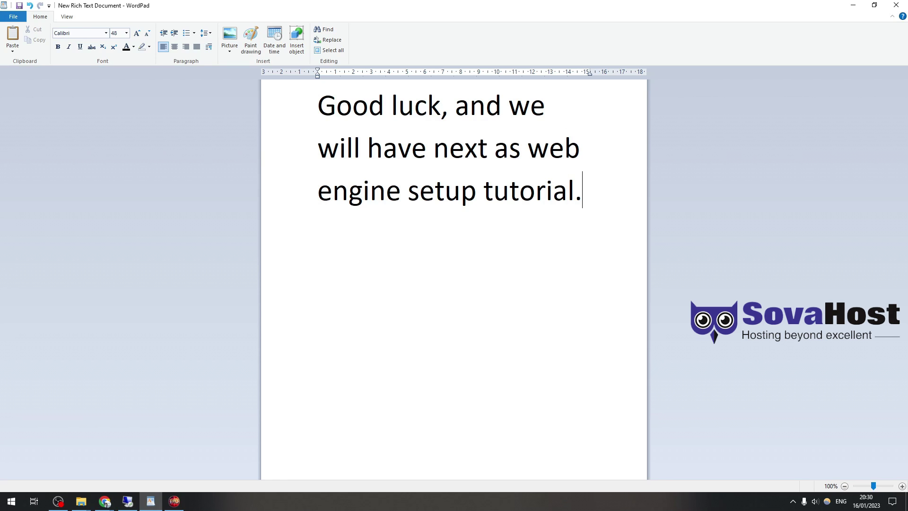
text(sovahost.com get your w)
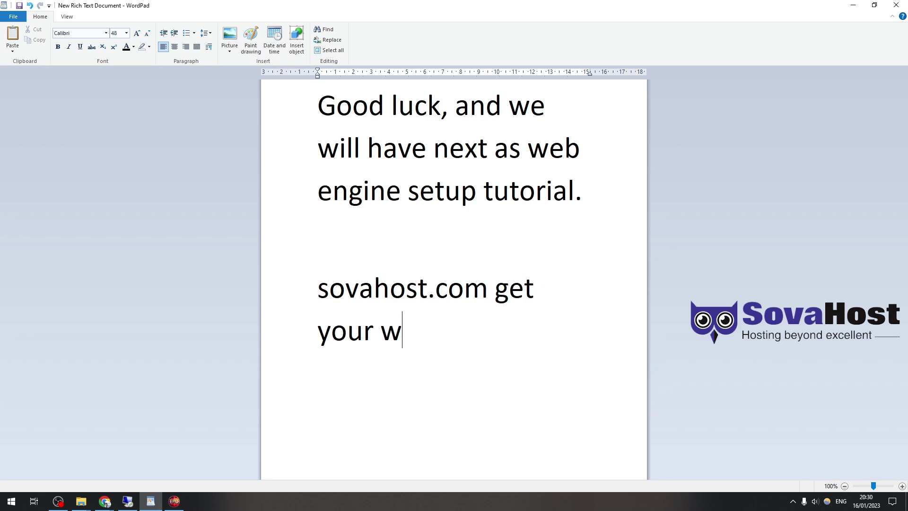
text(eb host and install simply, without too much co)
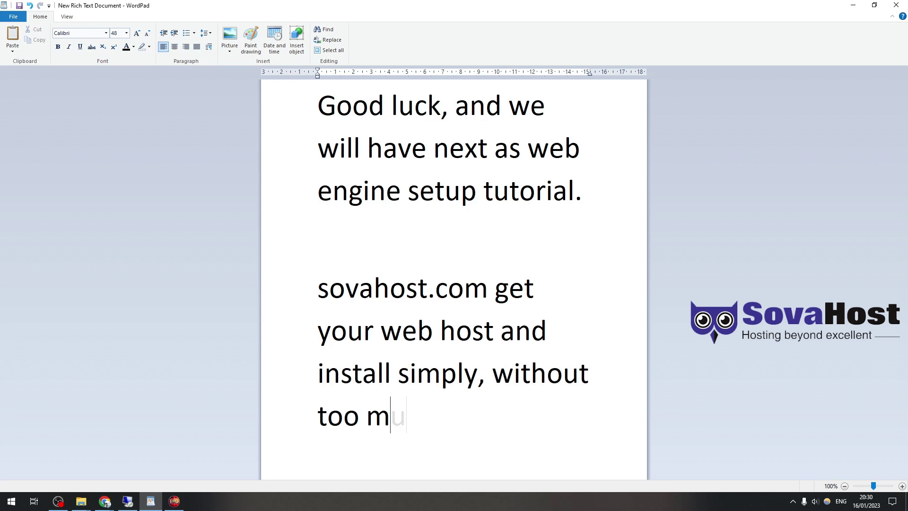
text(mplications.)
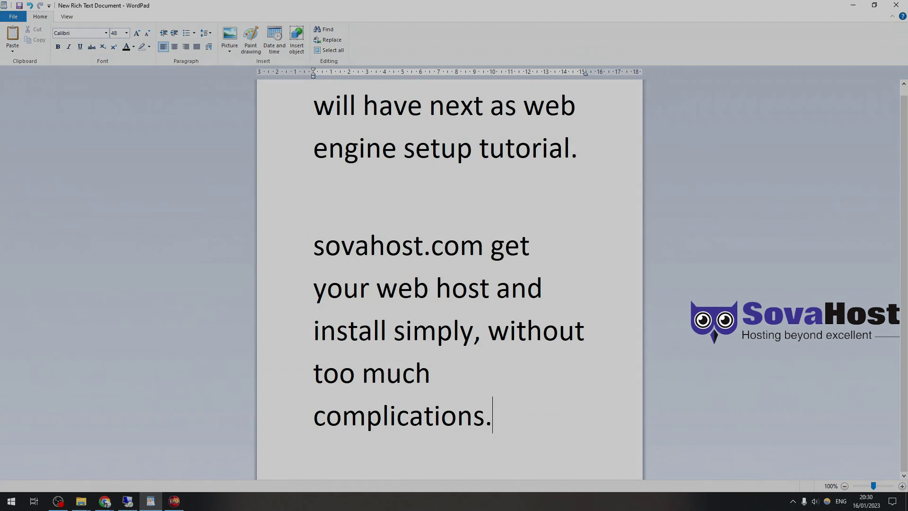